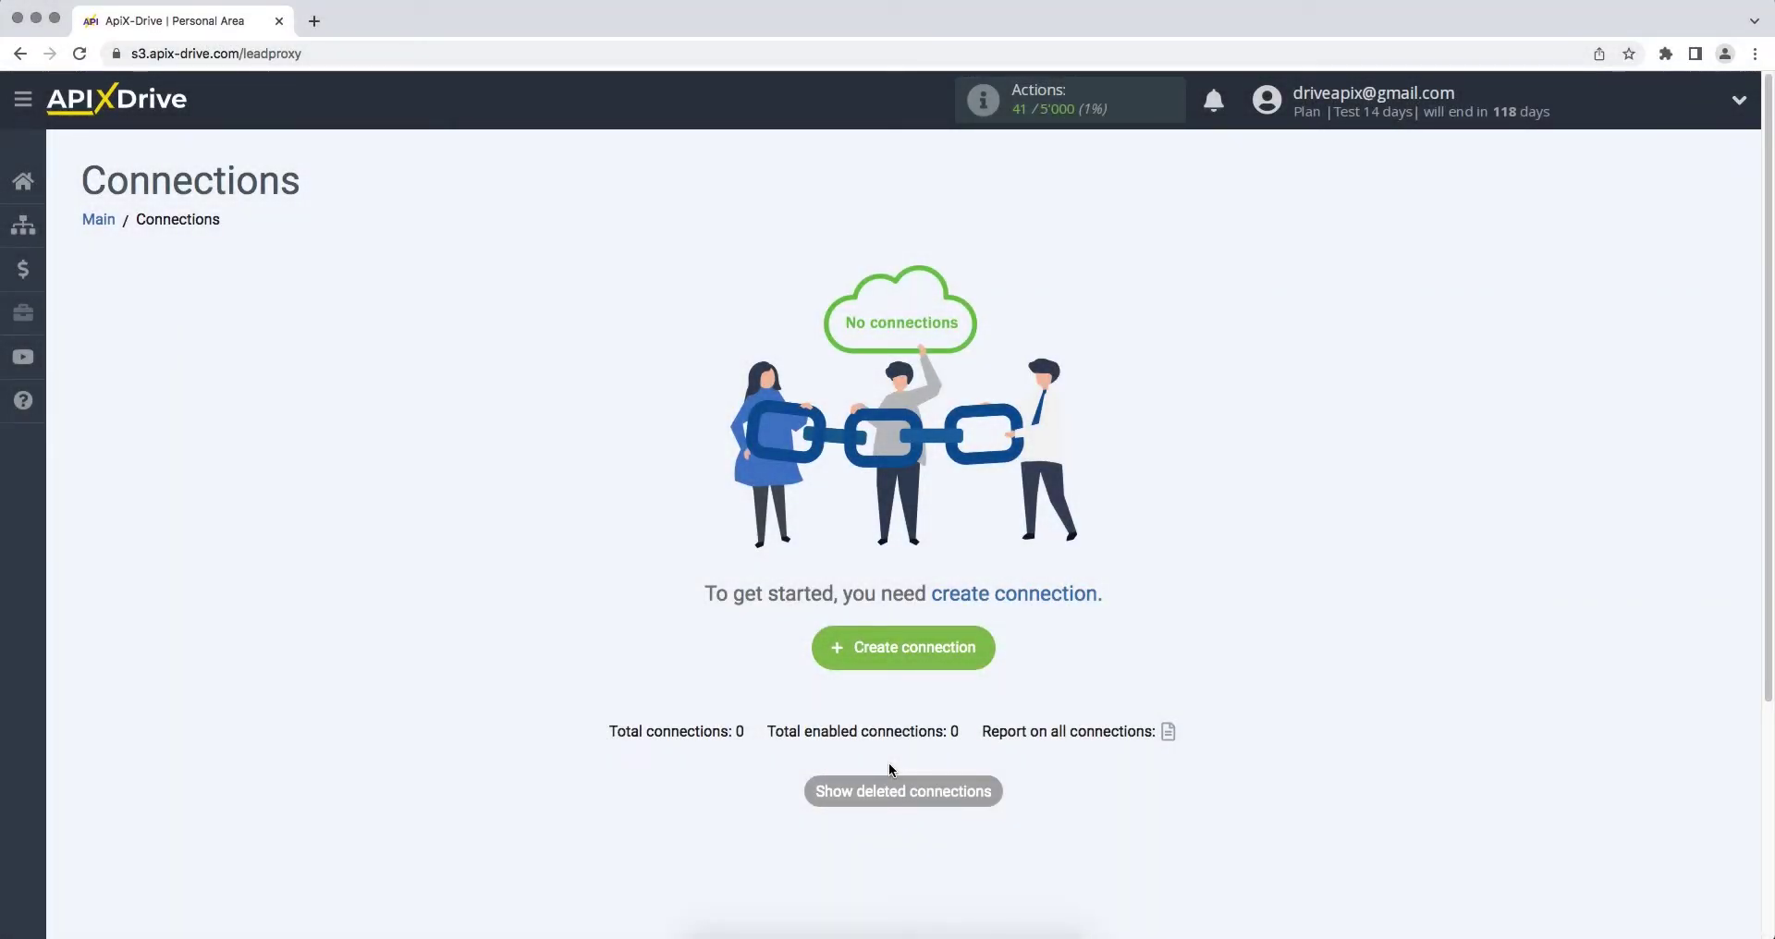
# Step: Create a new connection with Pipedrive as the source system
pyautogui.click(823, 655)
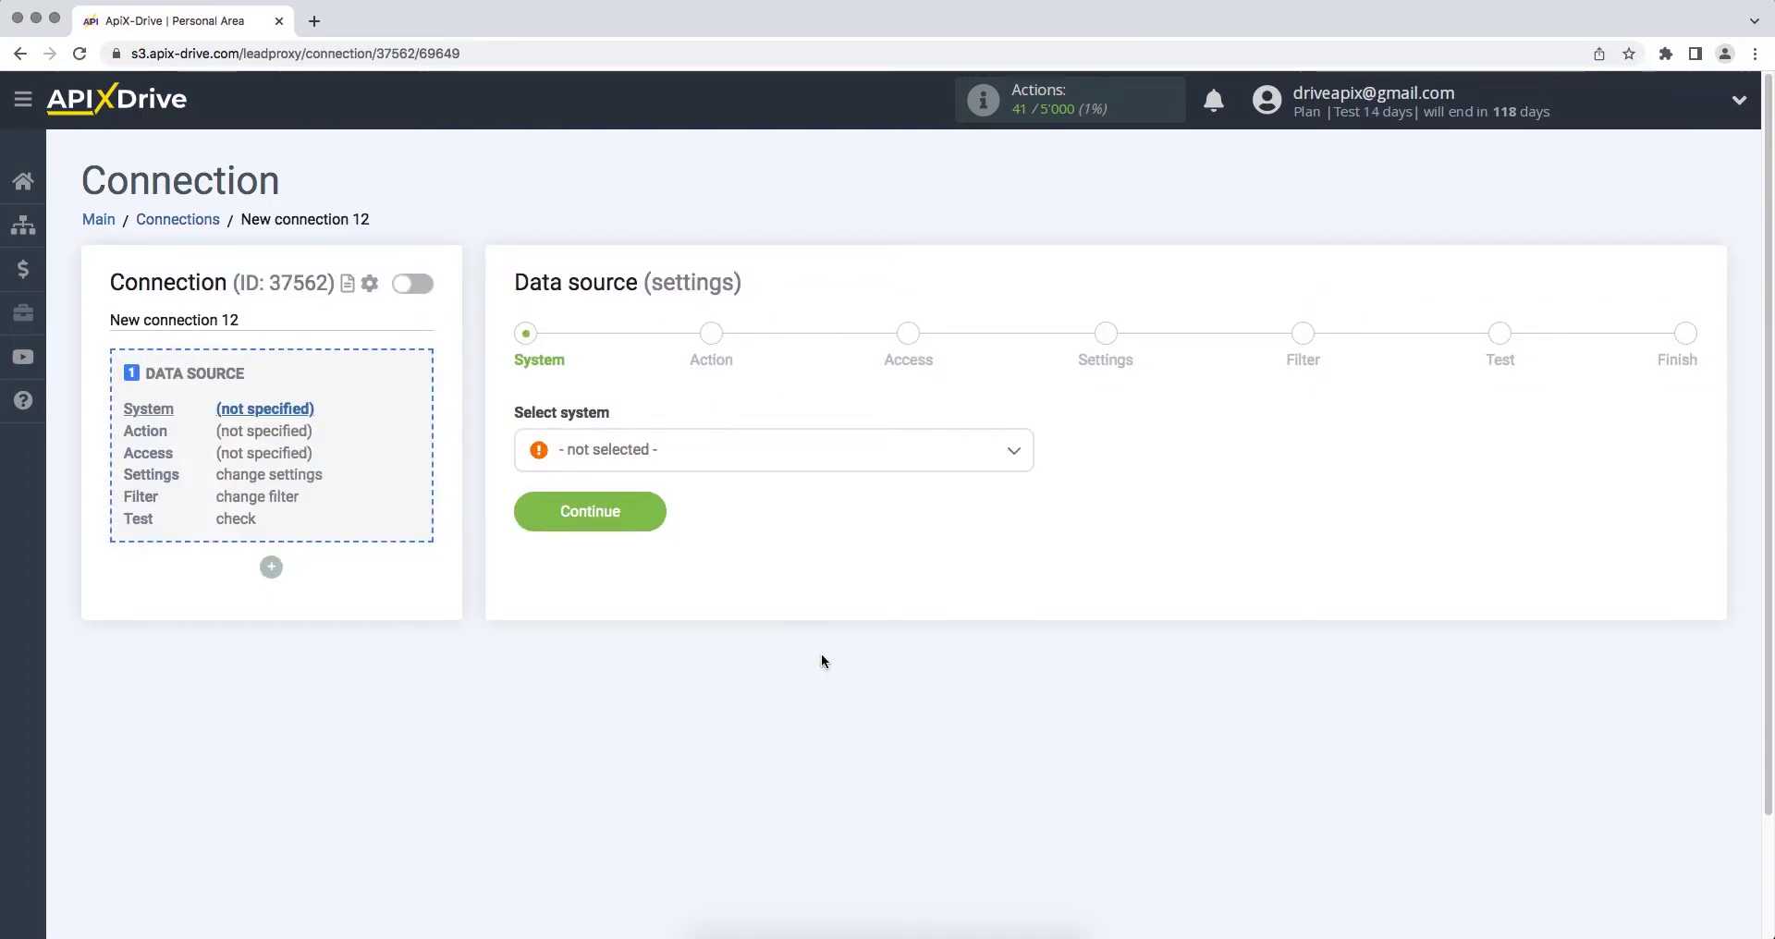
pyautogui.click(810, 471)
pyautogui.moveTo(1031, 483); pyautogui.dragTo(1032, 662)
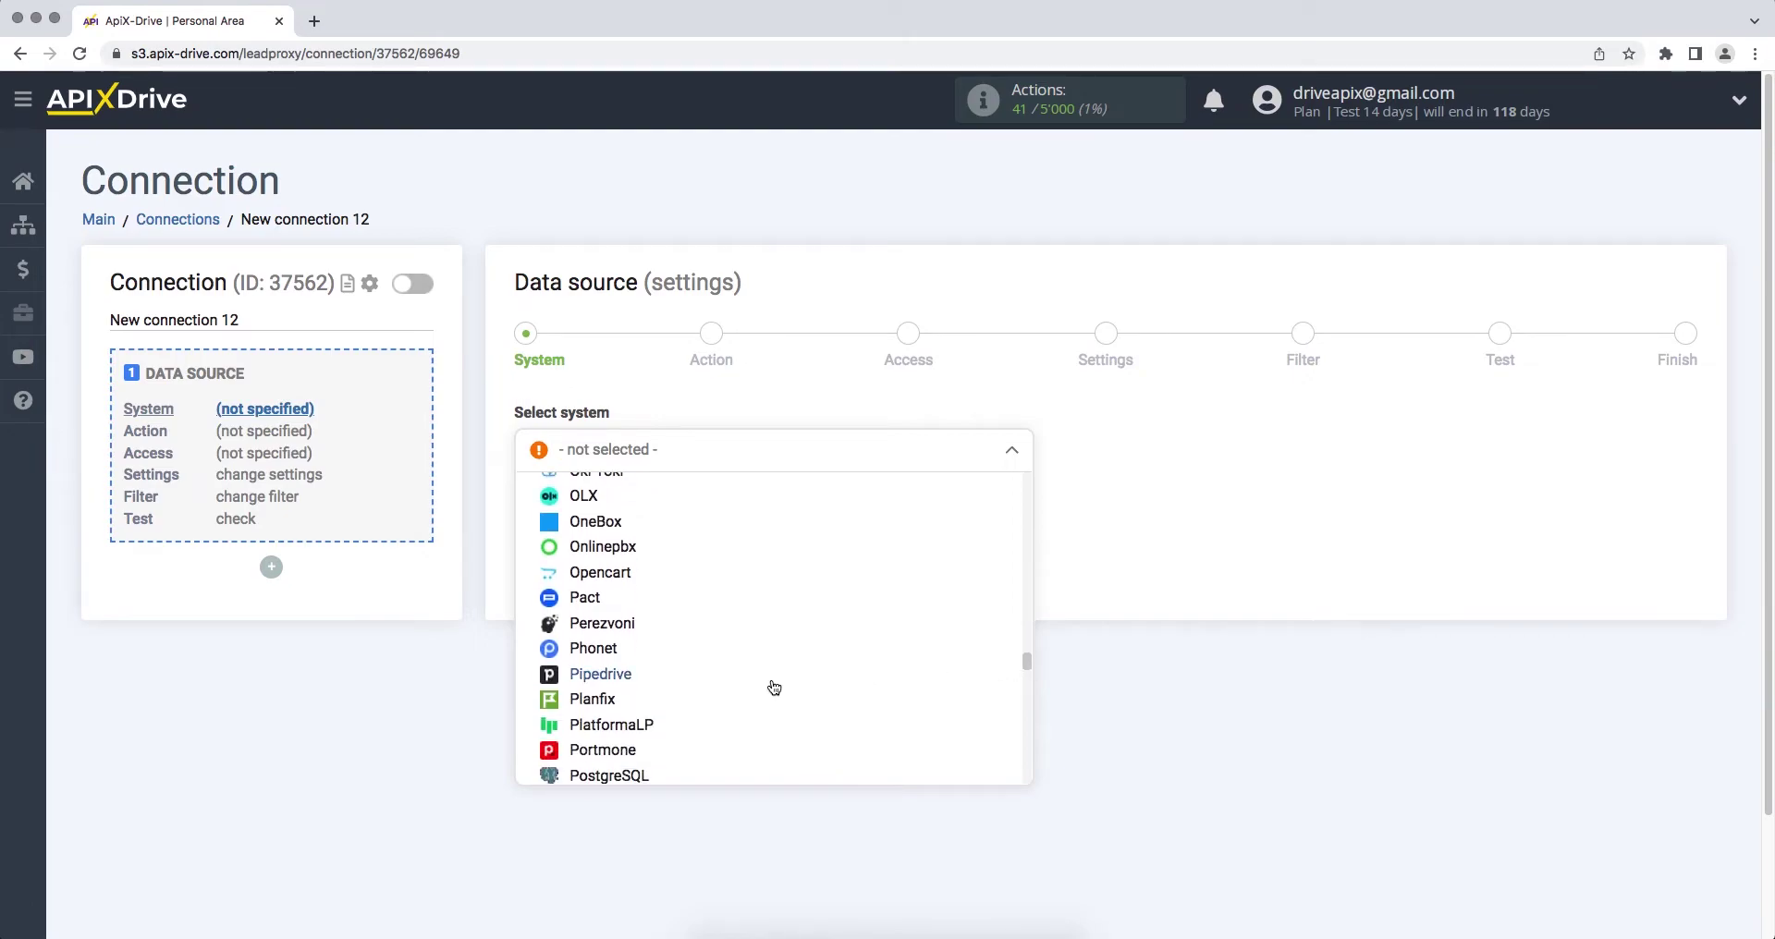
pyautogui.click(773, 681)
pyautogui.click(520, 513)
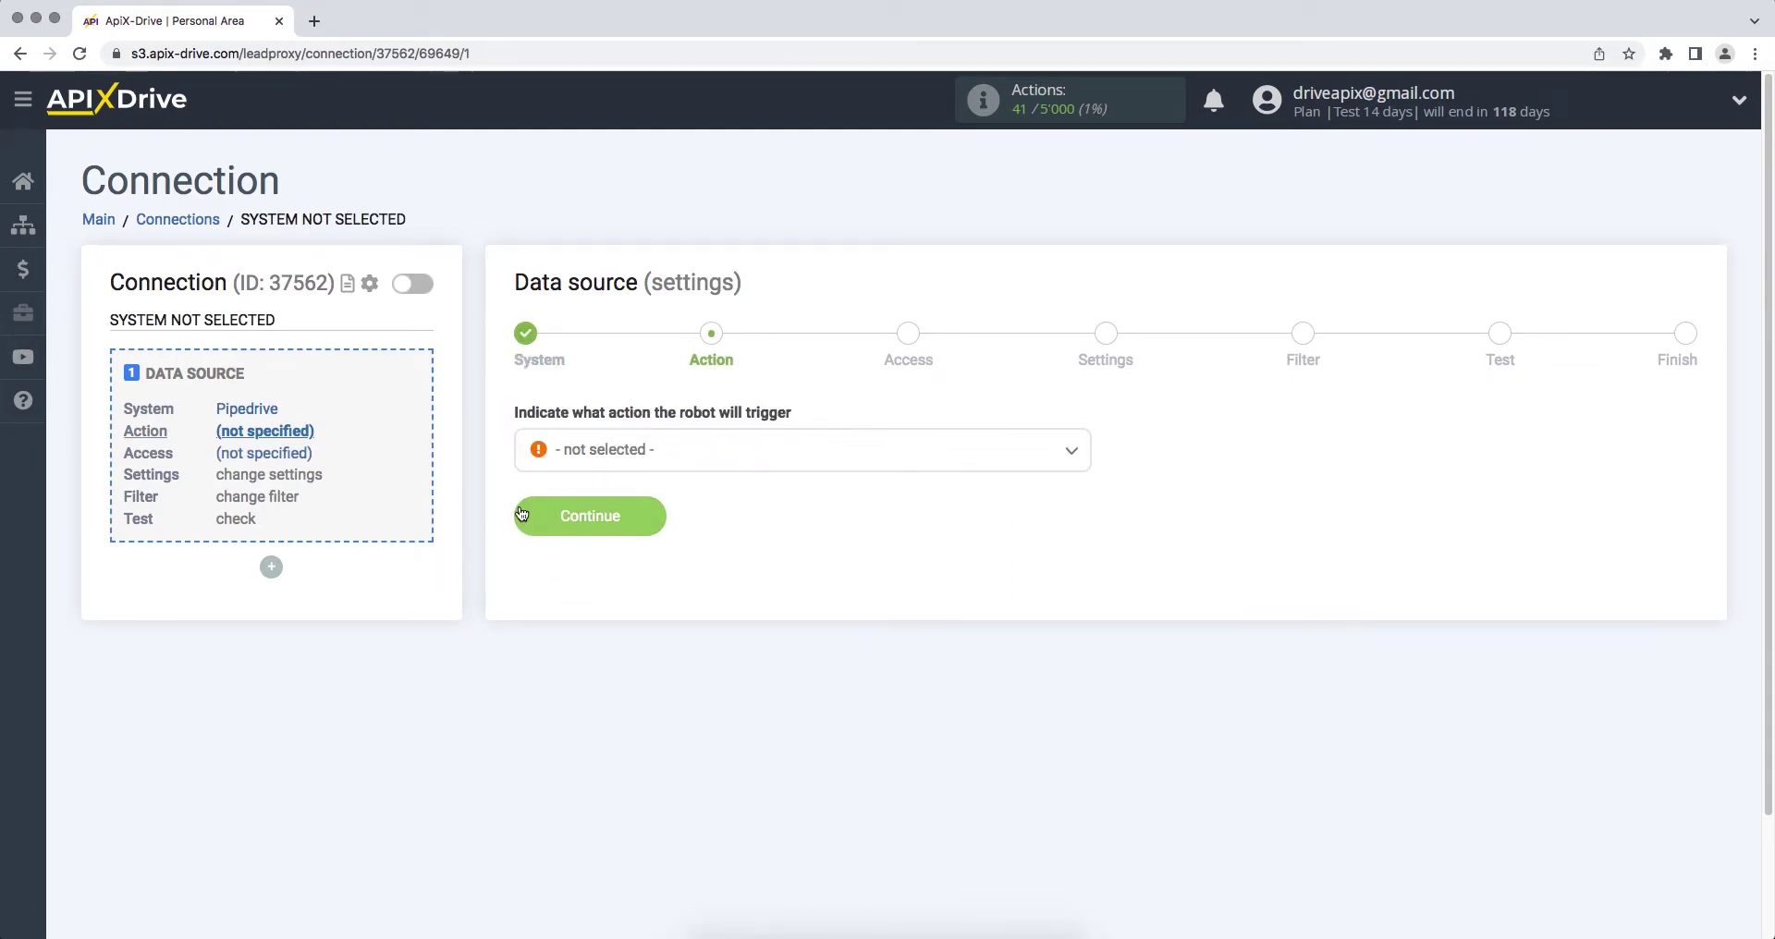
# Step: Choose Get Deals (new) as the Pipedrive action and begin connecting the Pipedrive account
pyautogui.click(584, 465)
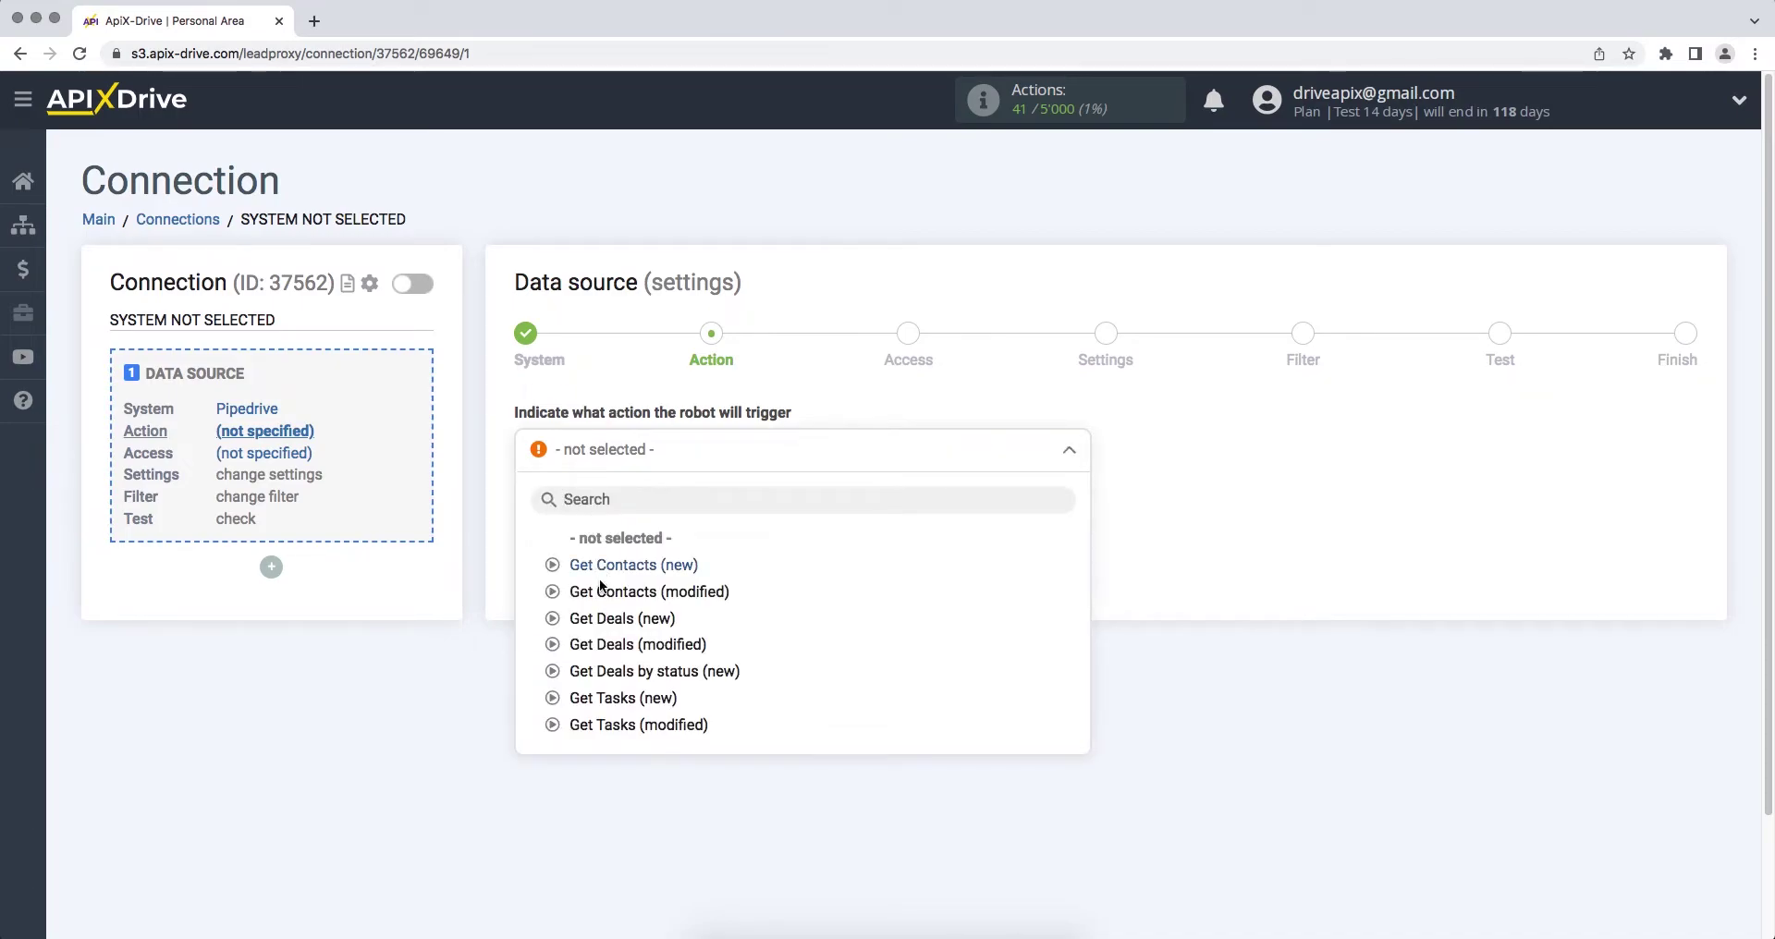
pyautogui.click(603, 618)
pyautogui.click(537, 526)
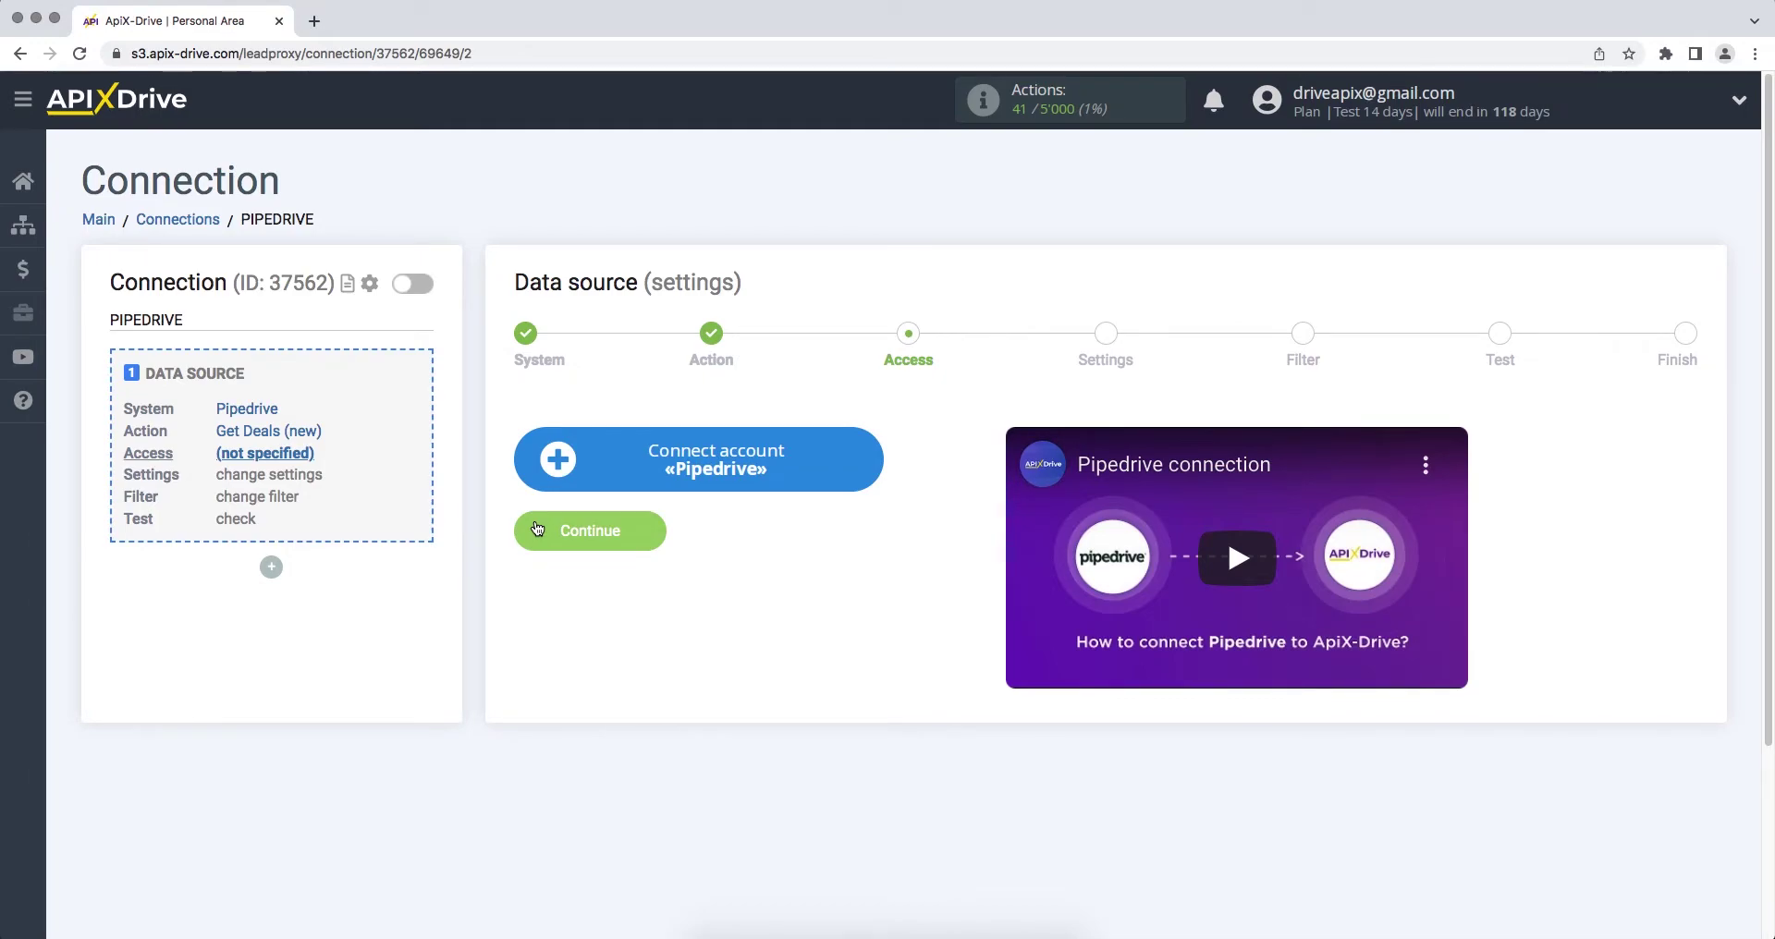
pyautogui.click(551, 475)
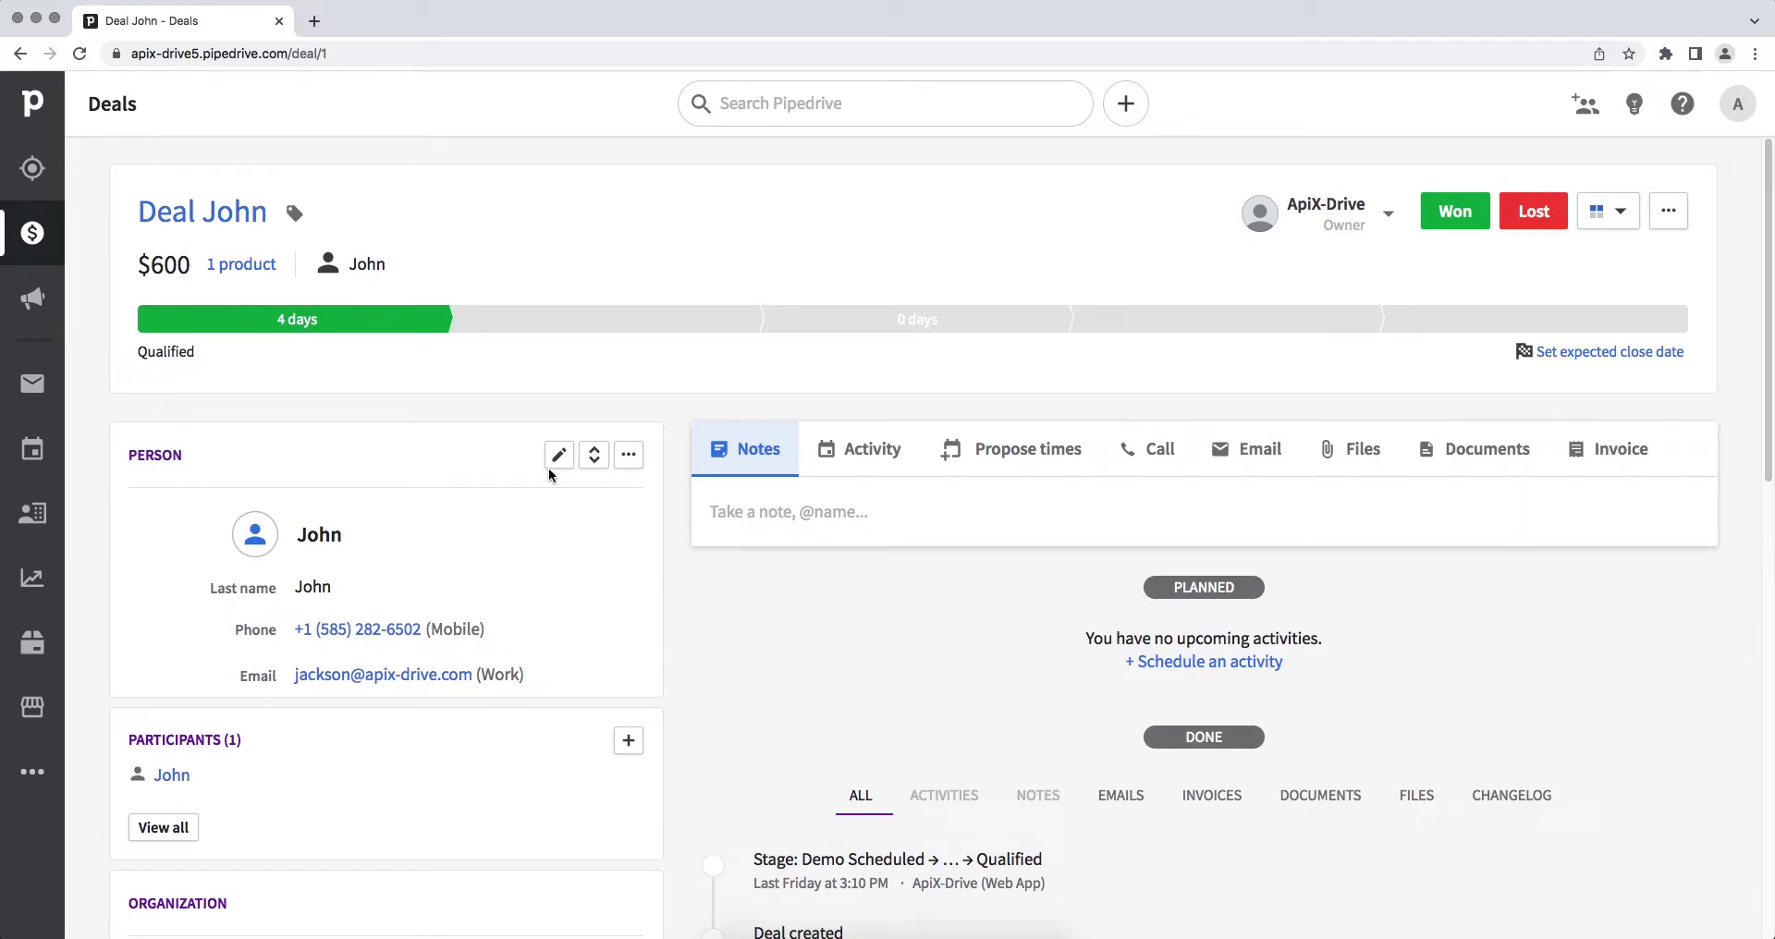
# Step: Copy the domain apix-drive5.pipedrive.com from the Pipedrive deal page's web address
pyautogui.click(544, 56)
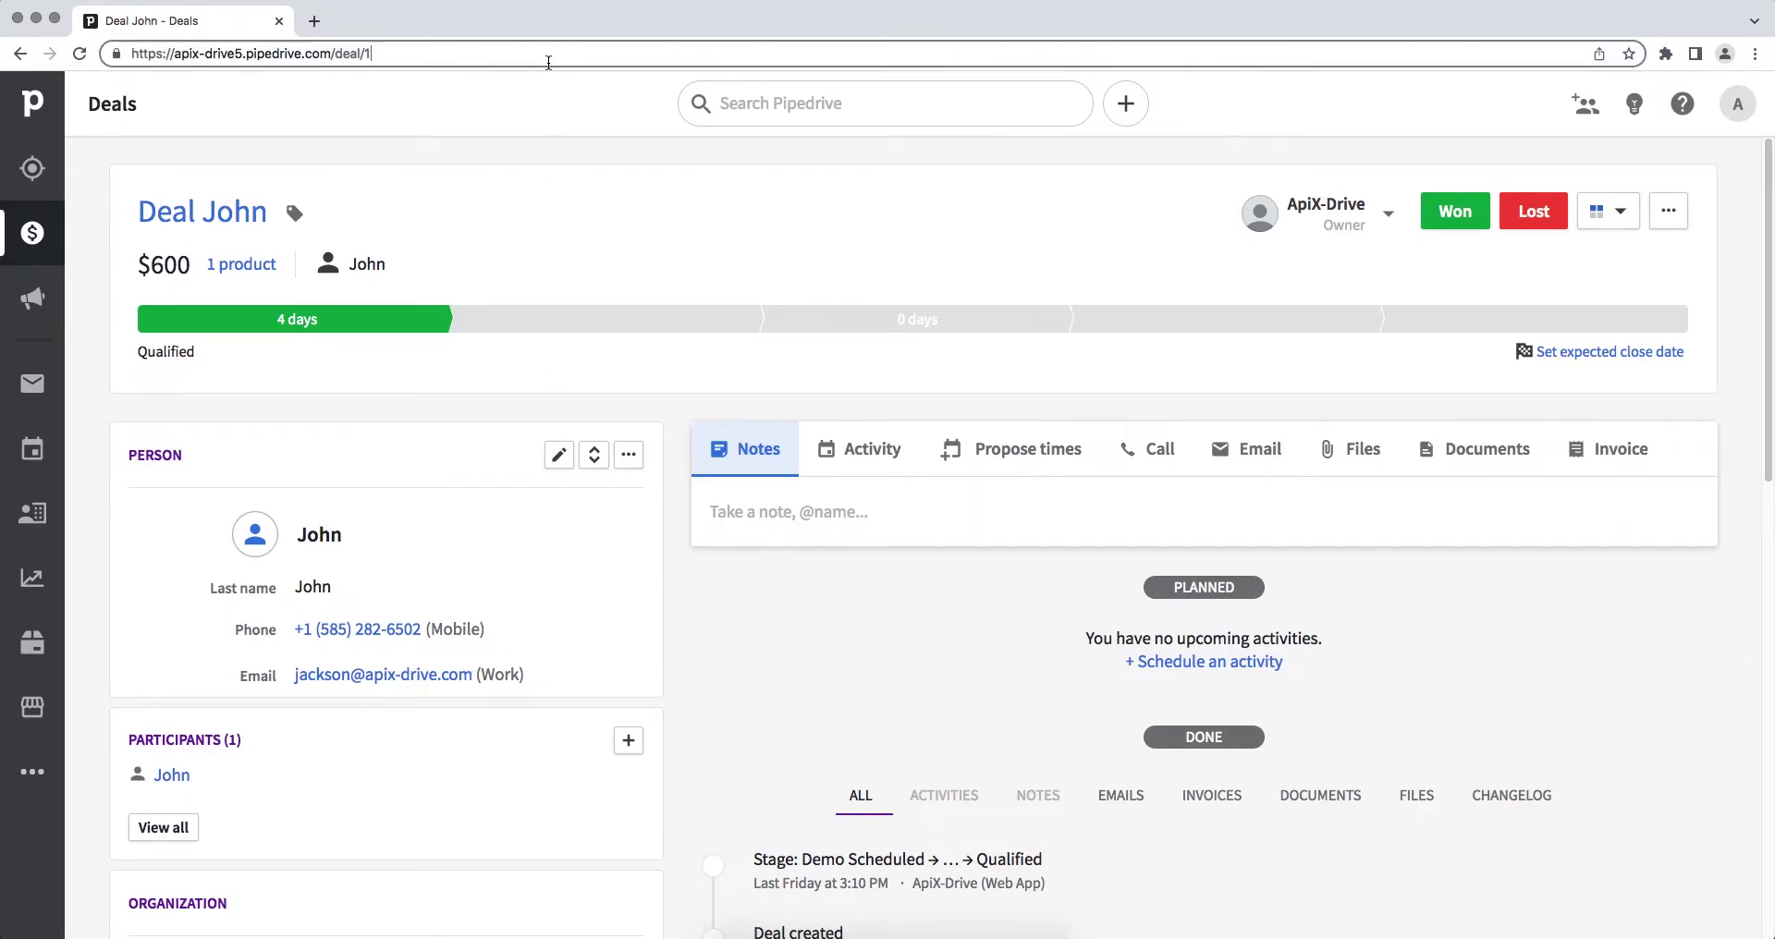
pyautogui.moveTo(331, 54); pyautogui.dragTo(182, 56)
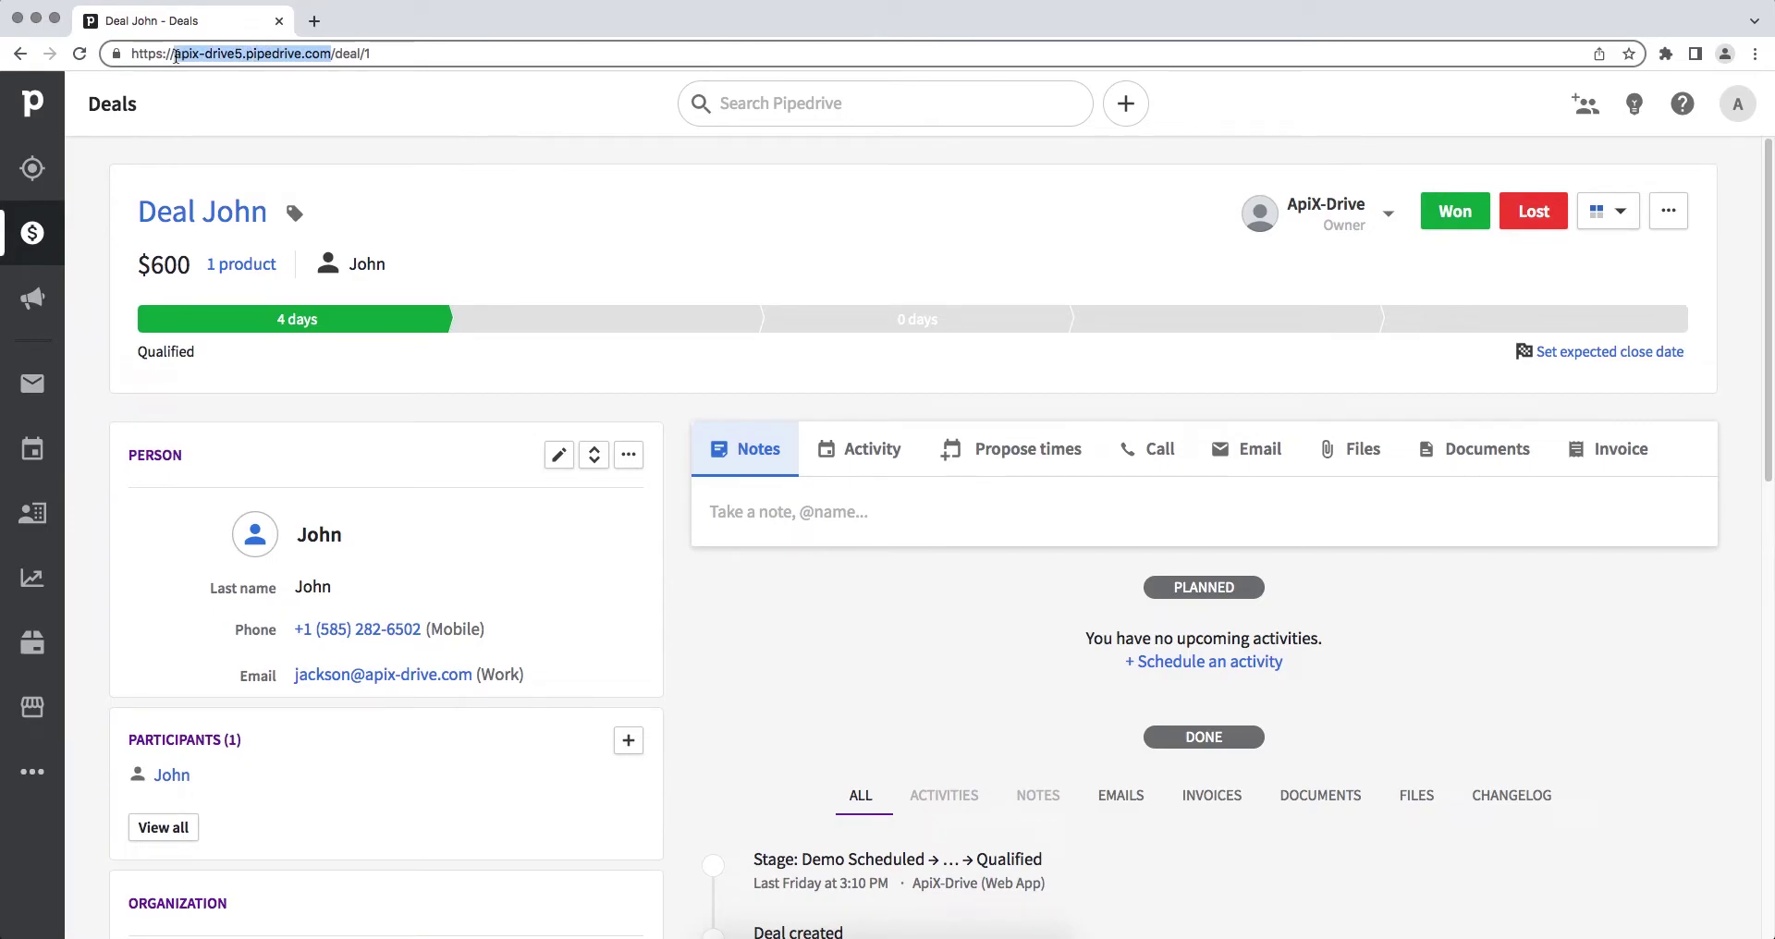
pyautogui.rightClick(176, 56)
pyautogui.click(240, 168)
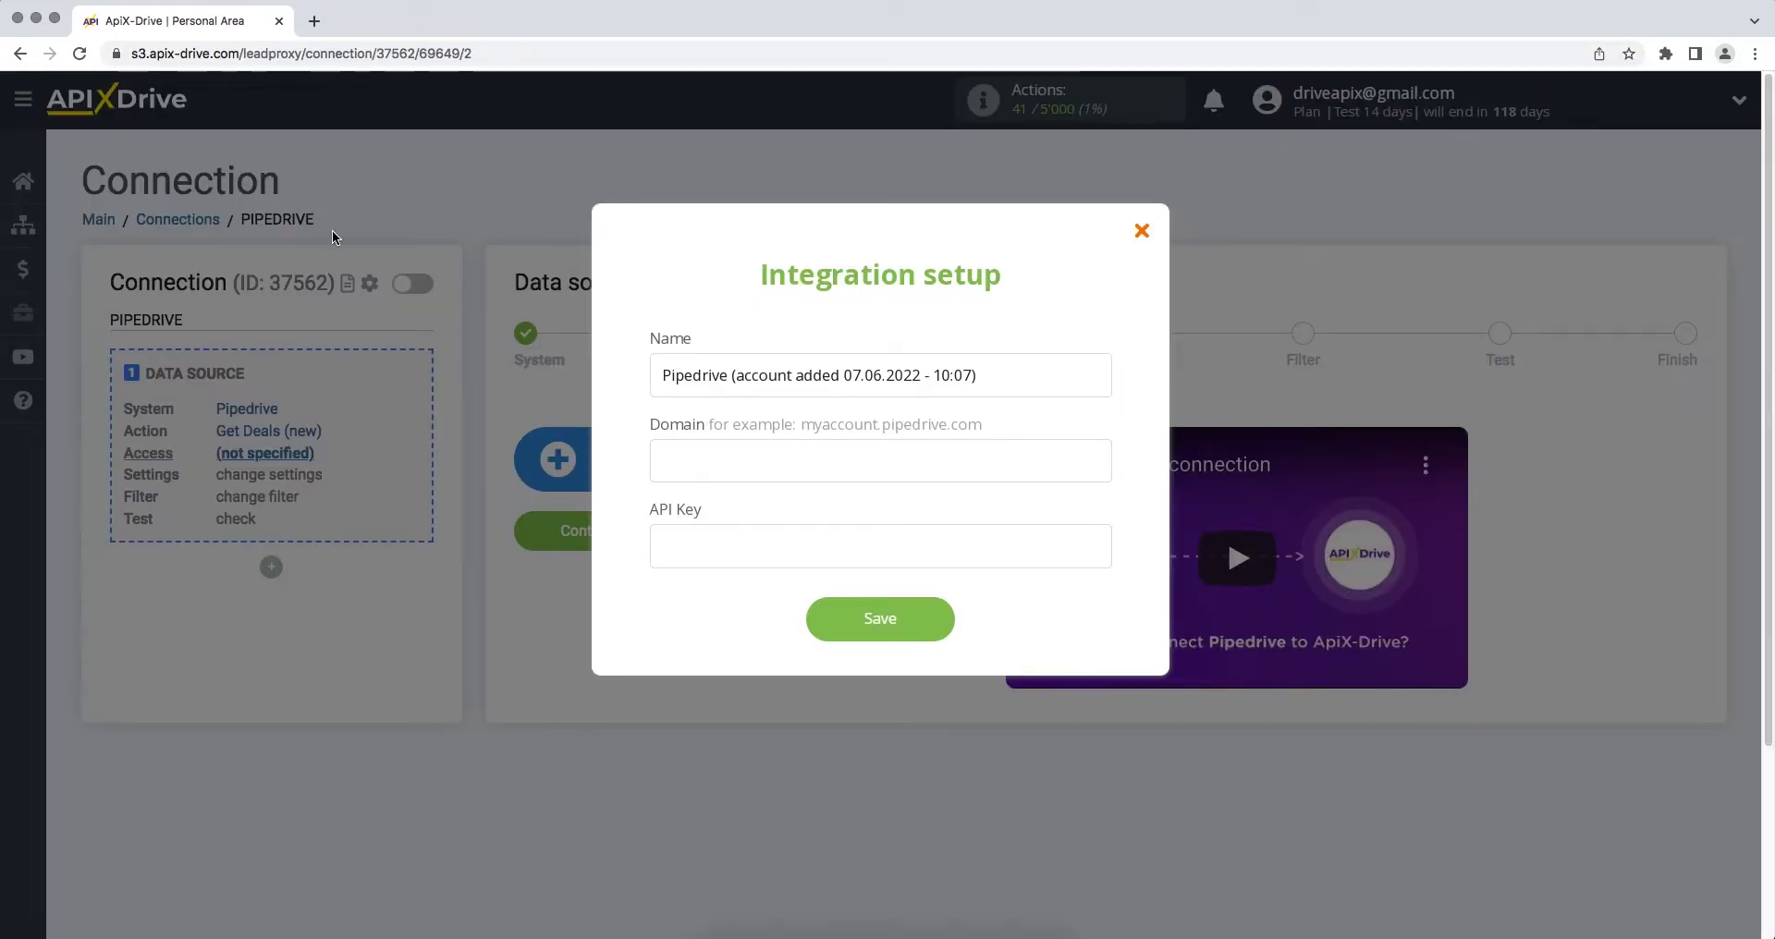
# Step: Paste apix-drive5.pipedrive.com into the Domain field of the Pipedrive integration setup
pyautogui.click(678, 461)
pyautogui.rightClick(678, 460)
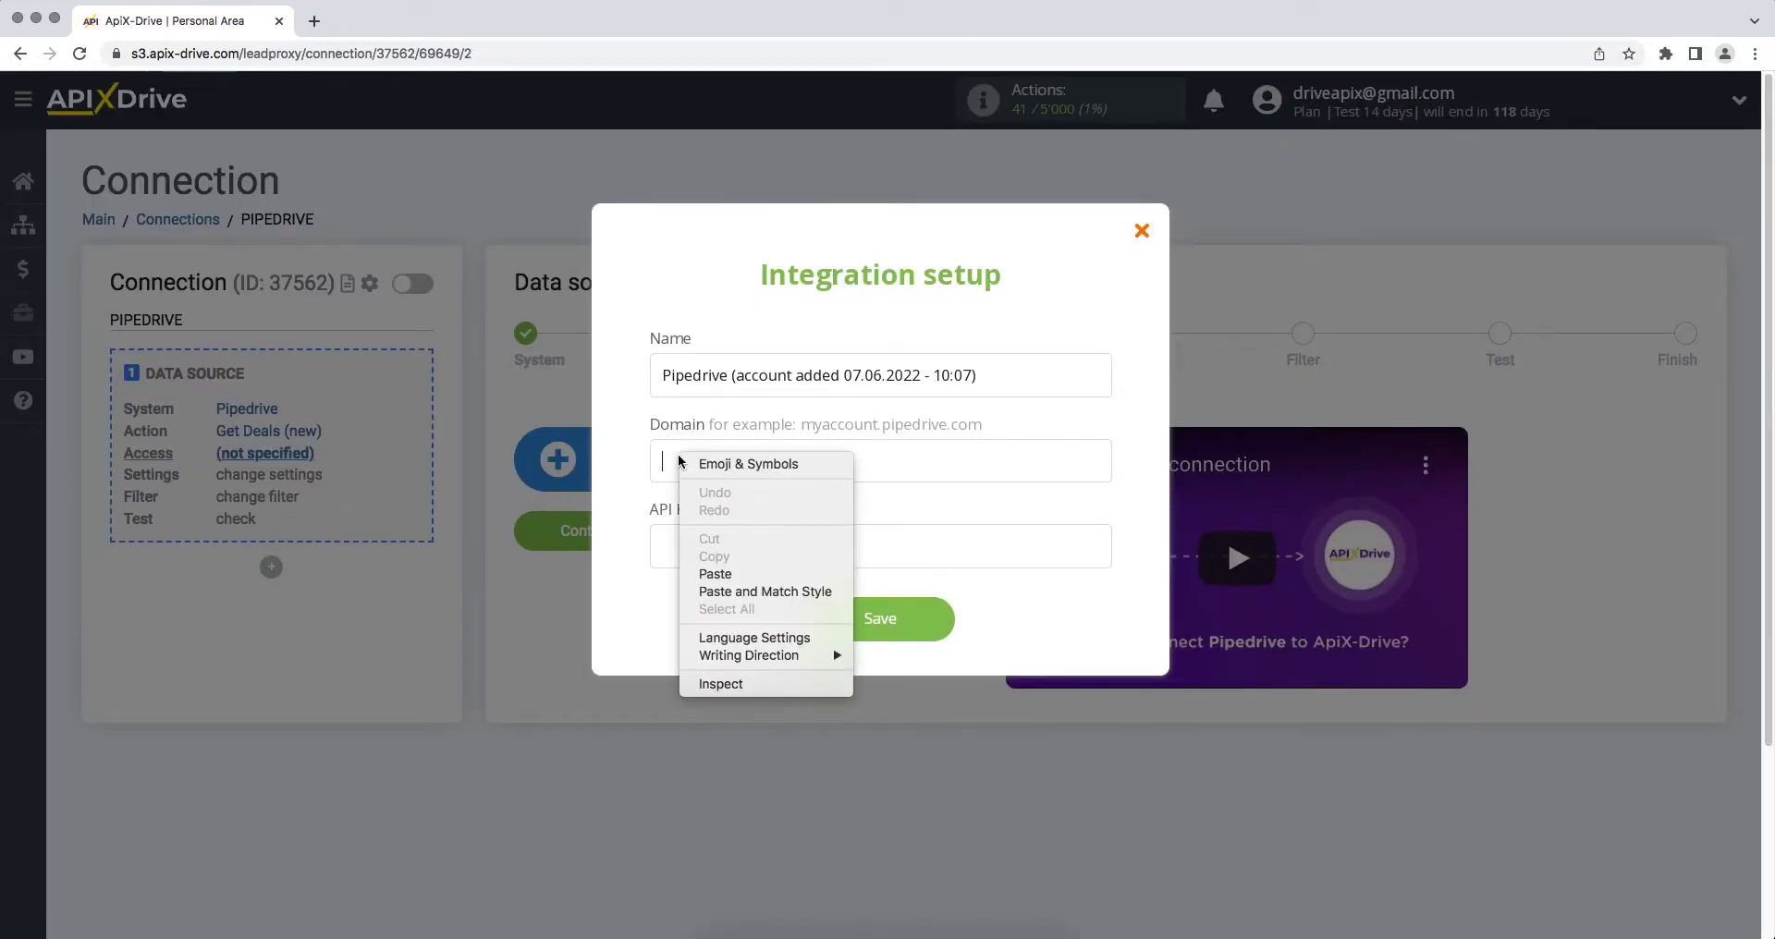
pyautogui.click(716, 575)
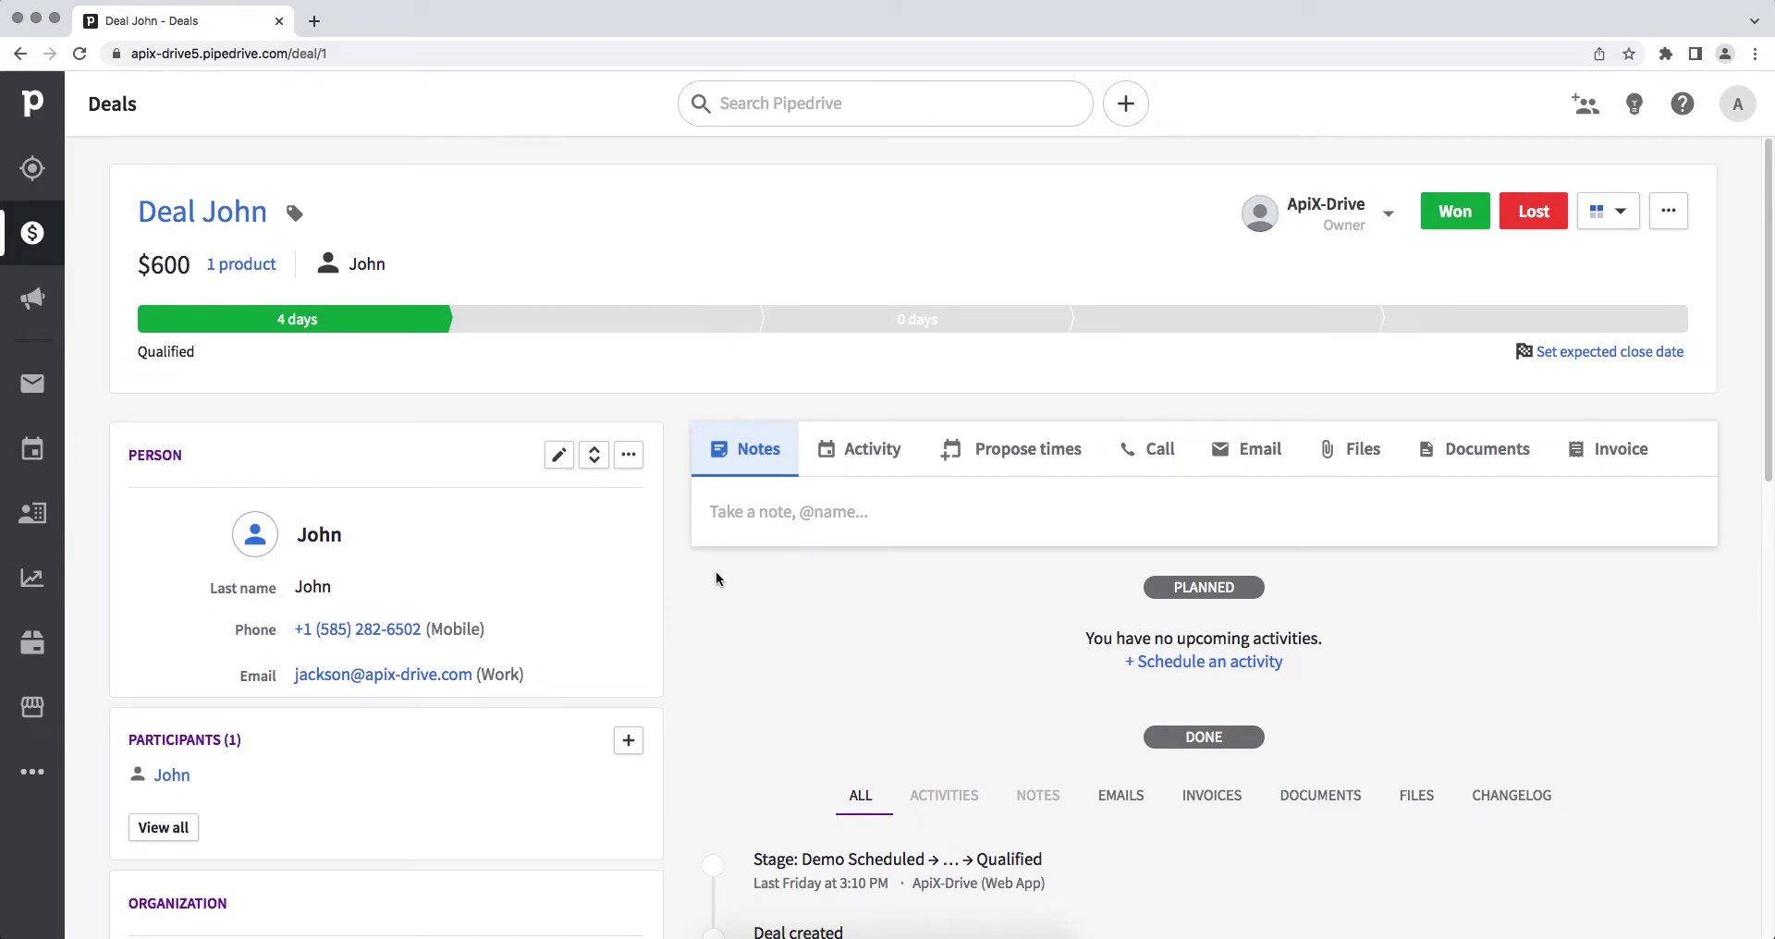
# Step: Copy the personal API token from Pipedrive's Personal preferences API page
pyautogui.click(1738, 109)
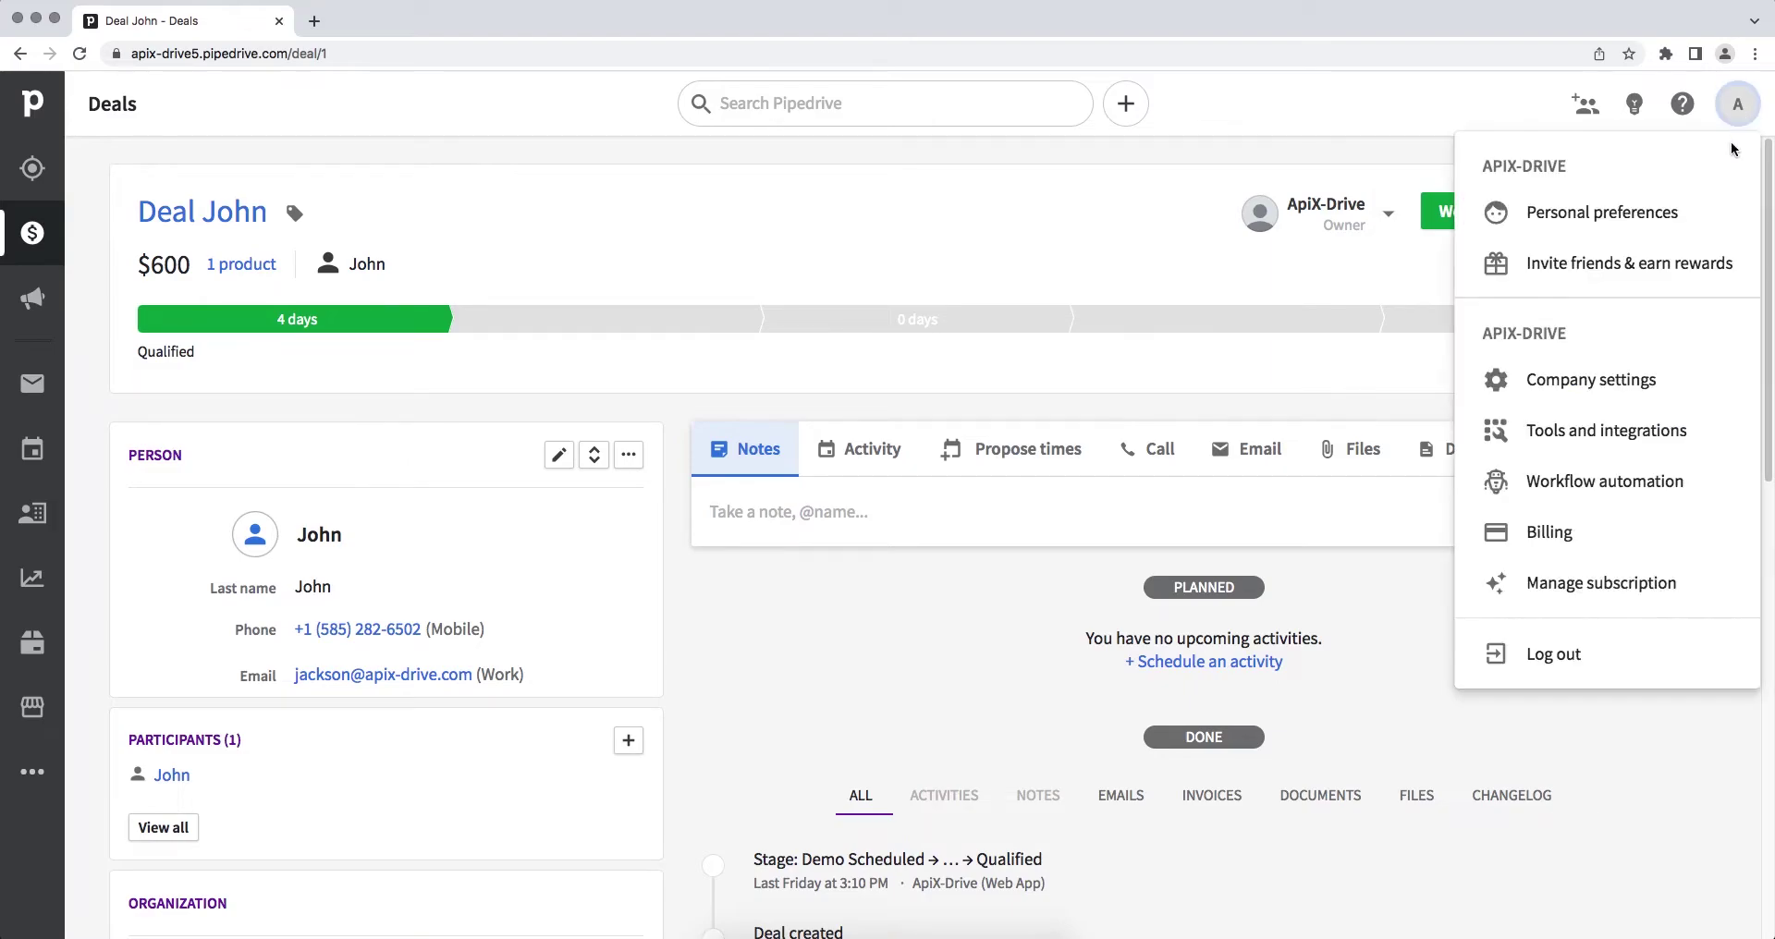
pyautogui.click(1705, 205)
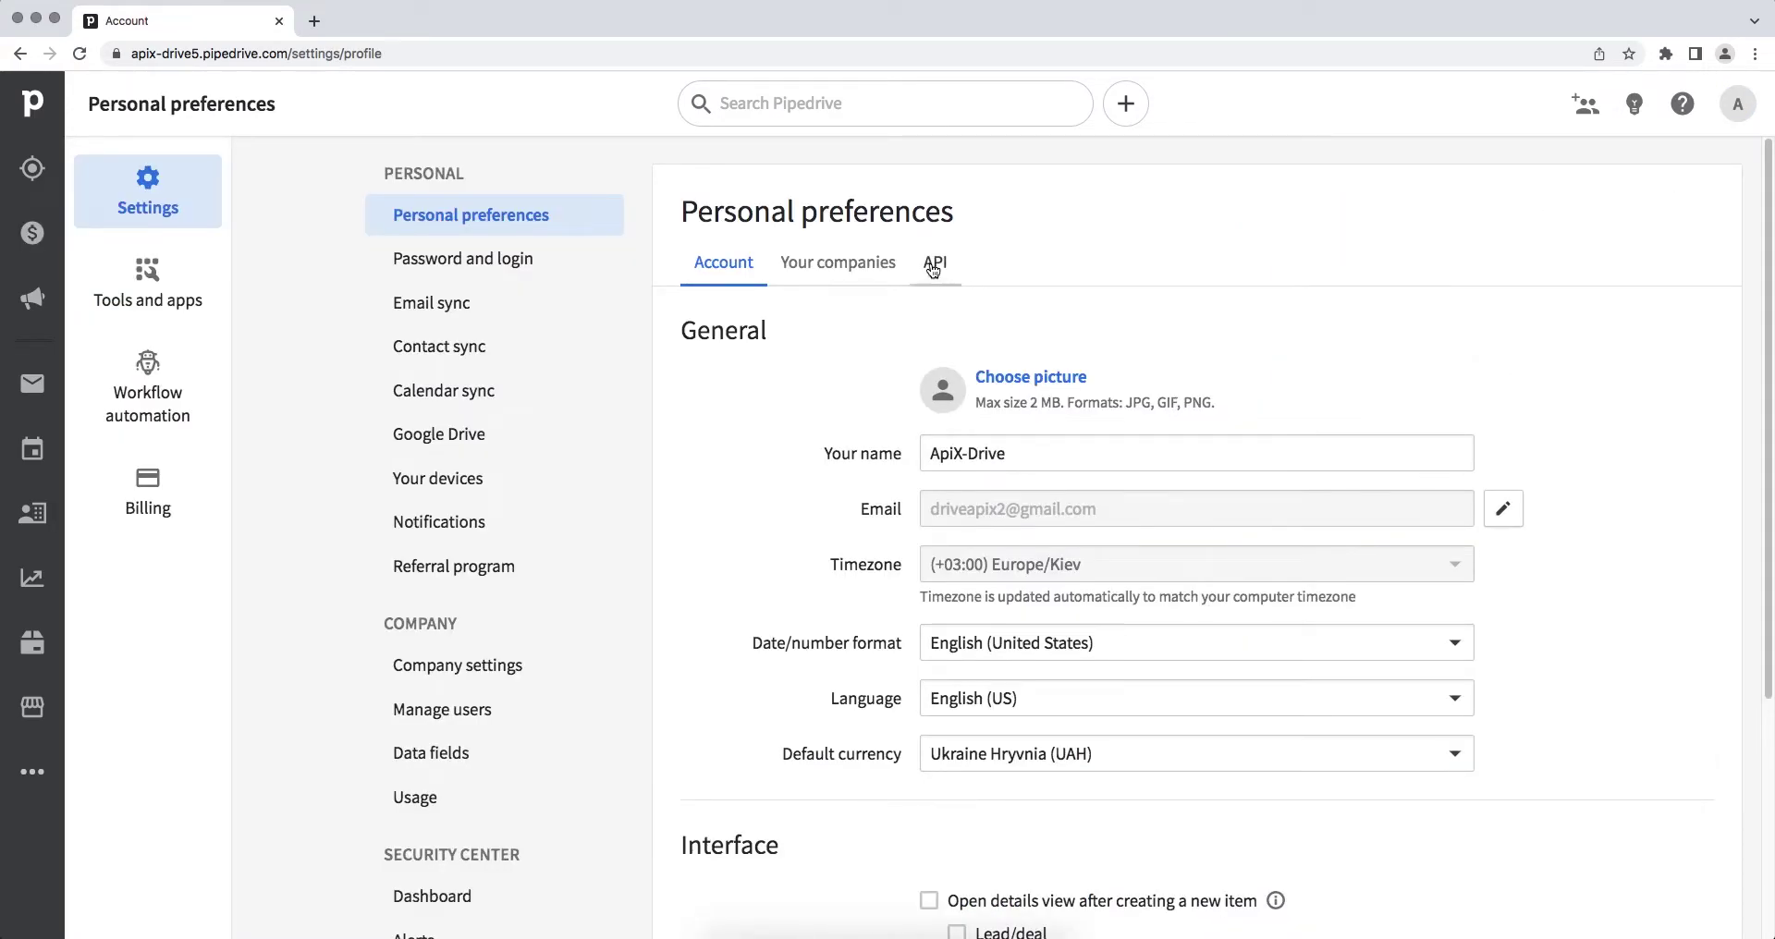
pyautogui.click(934, 265)
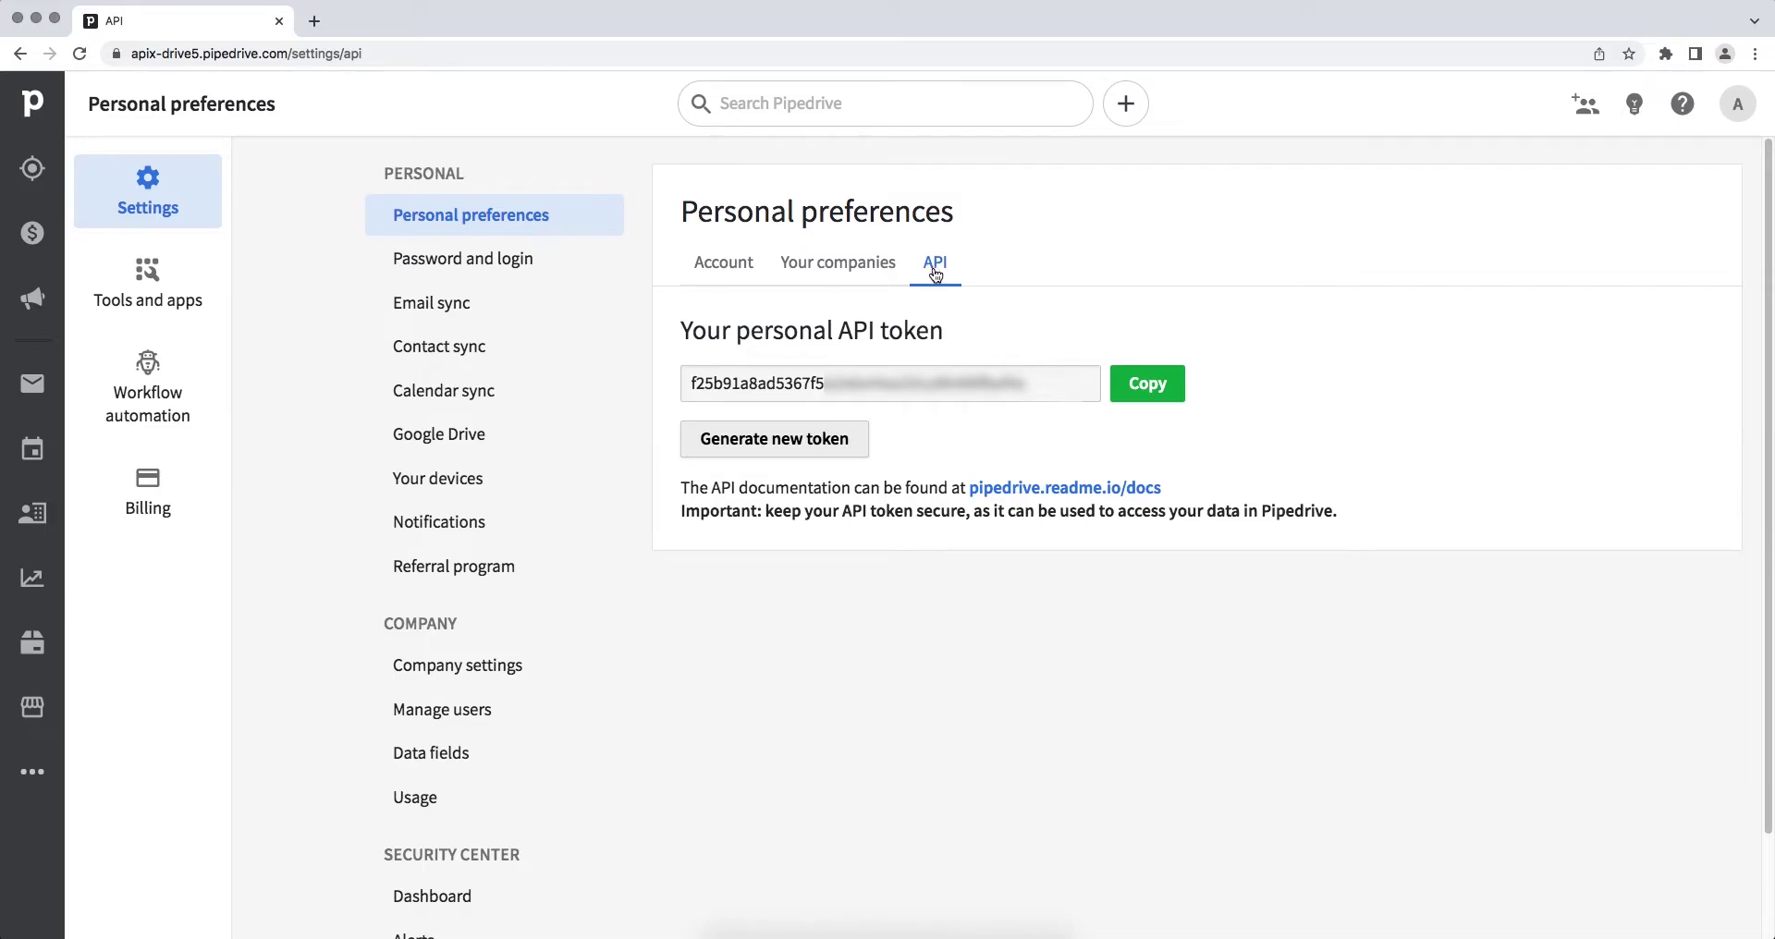
pyautogui.moveTo(1026, 383); pyautogui.dragTo(690, 381)
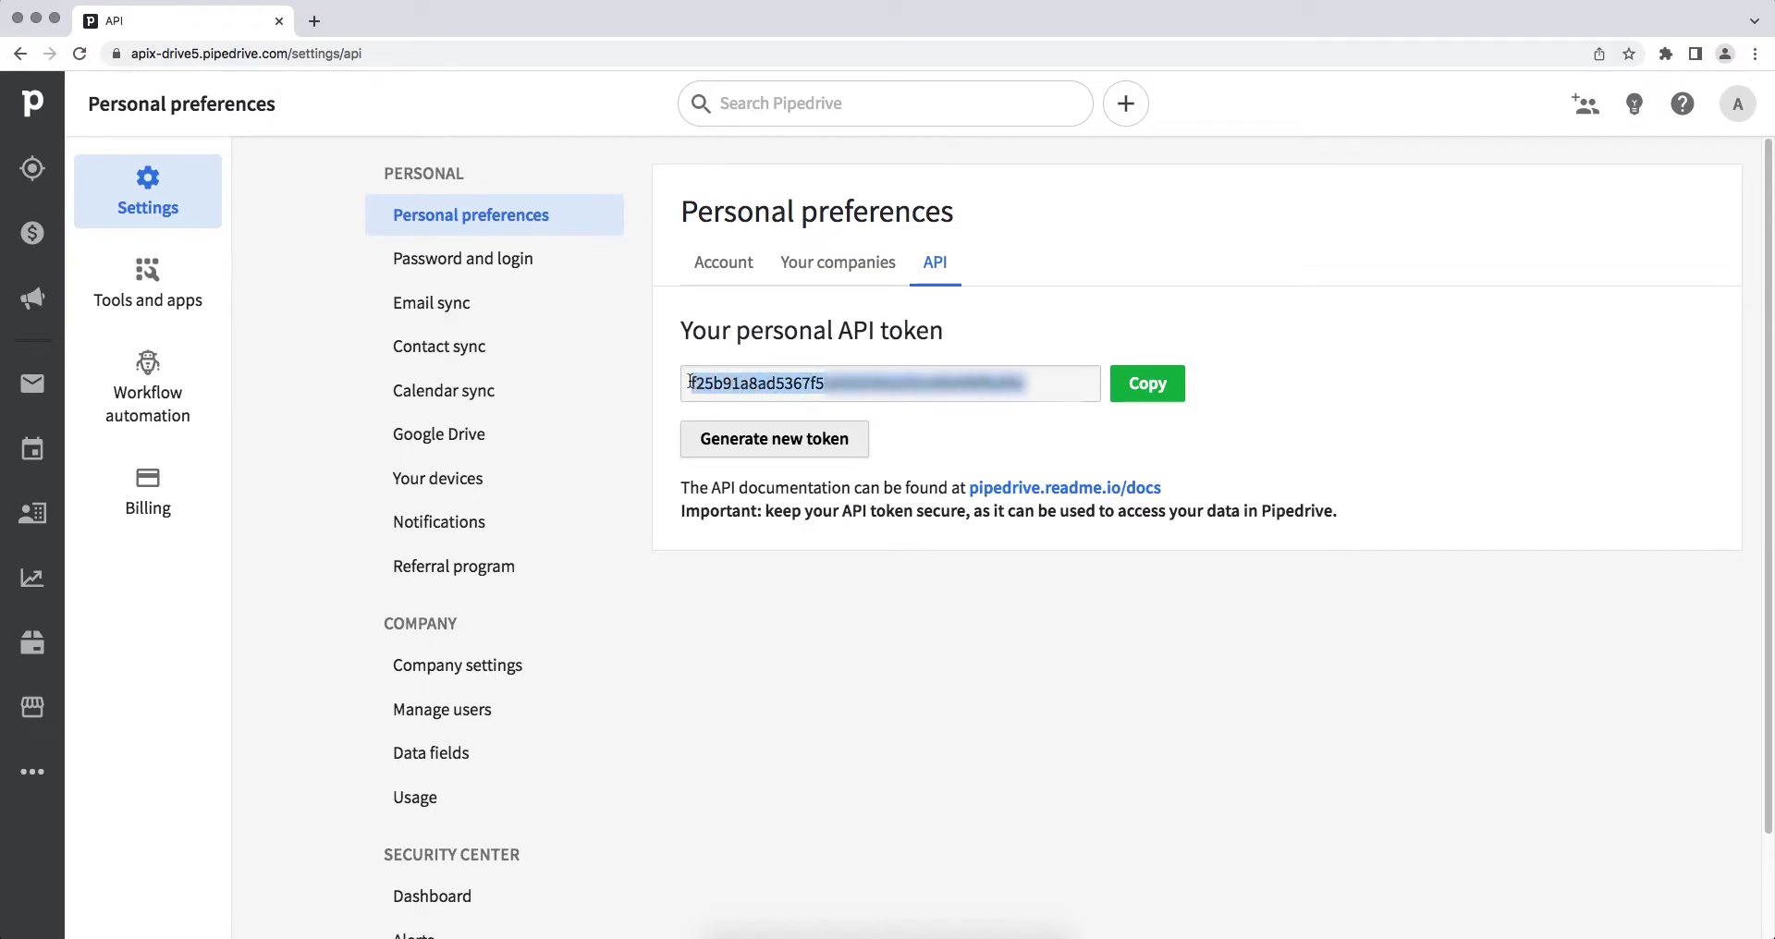
pyautogui.rightClick(703, 383)
pyautogui.click(728, 420)
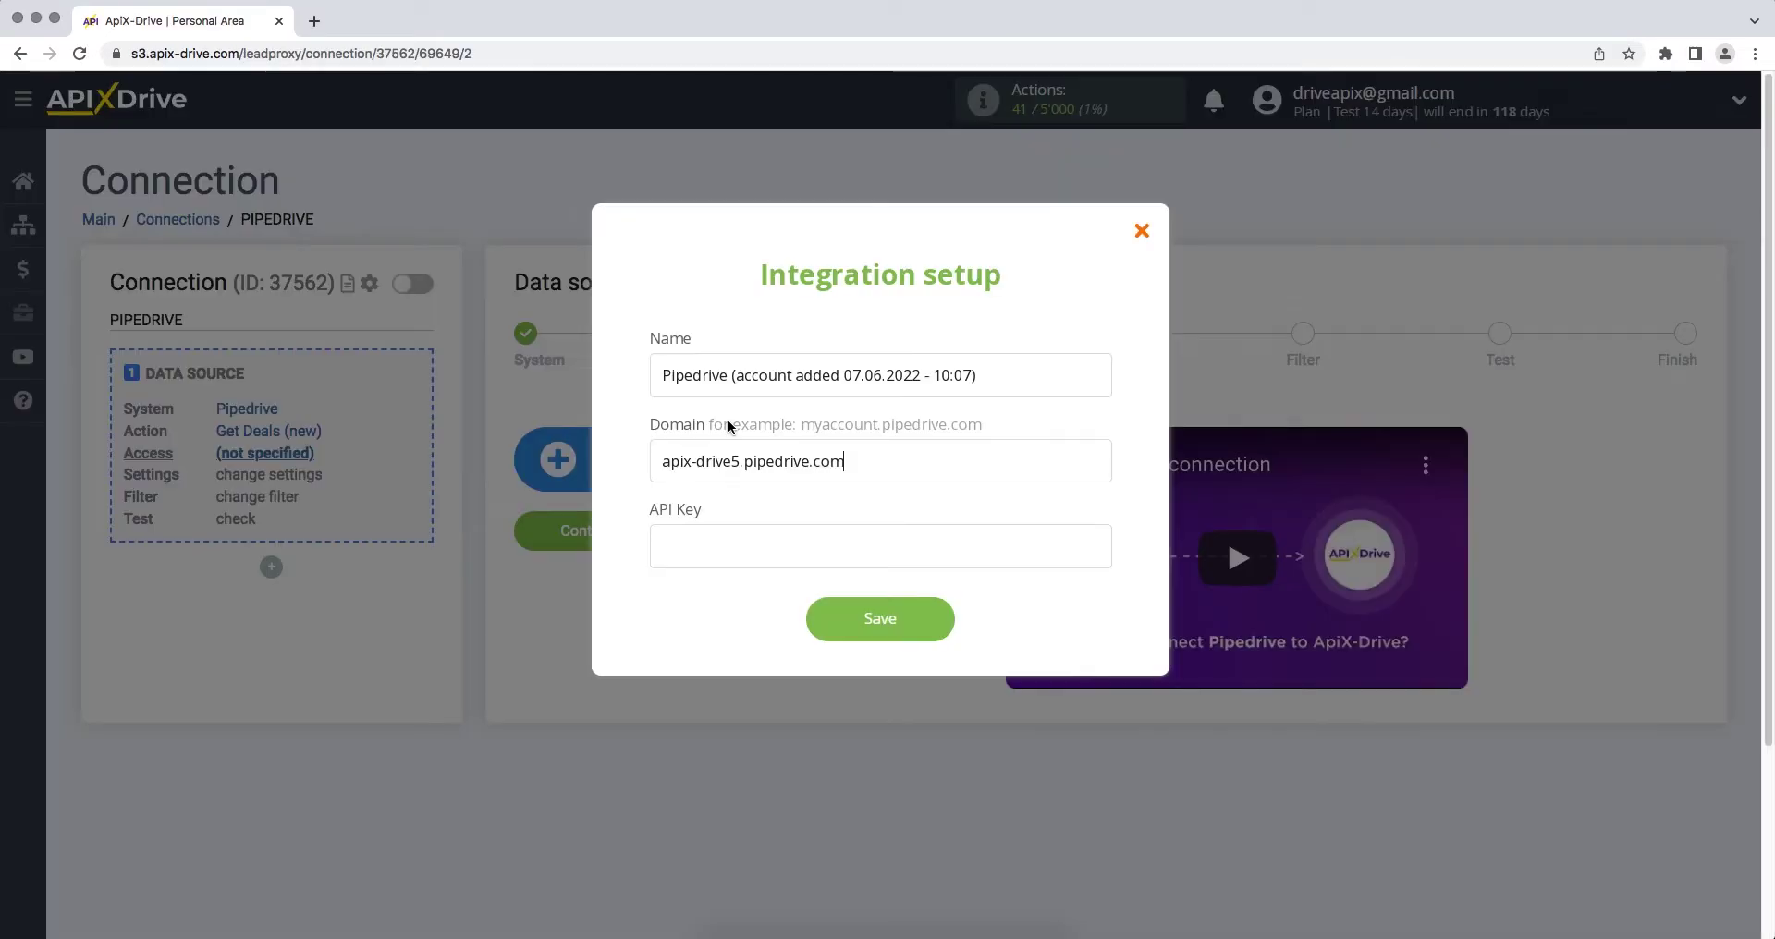
# Step: Paste the token as the API Key, save the account, and select the Pipedrive login
pyautogui.rightClick(719, 529)
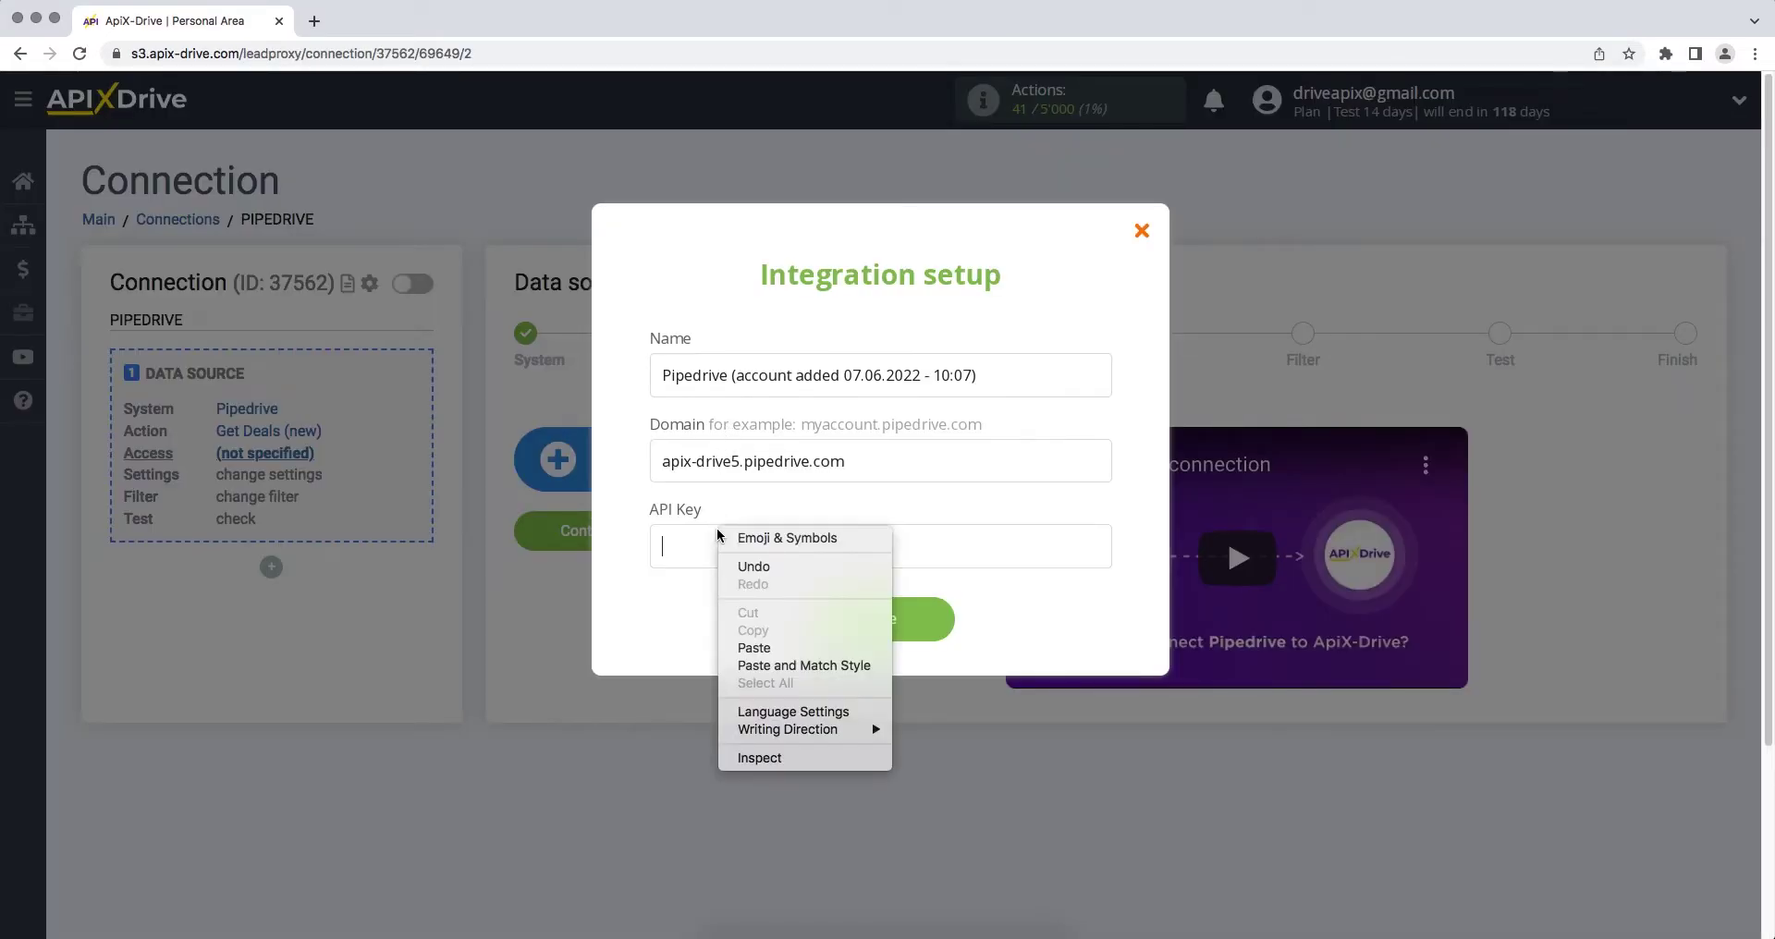
pyautogui.click(754, 648)
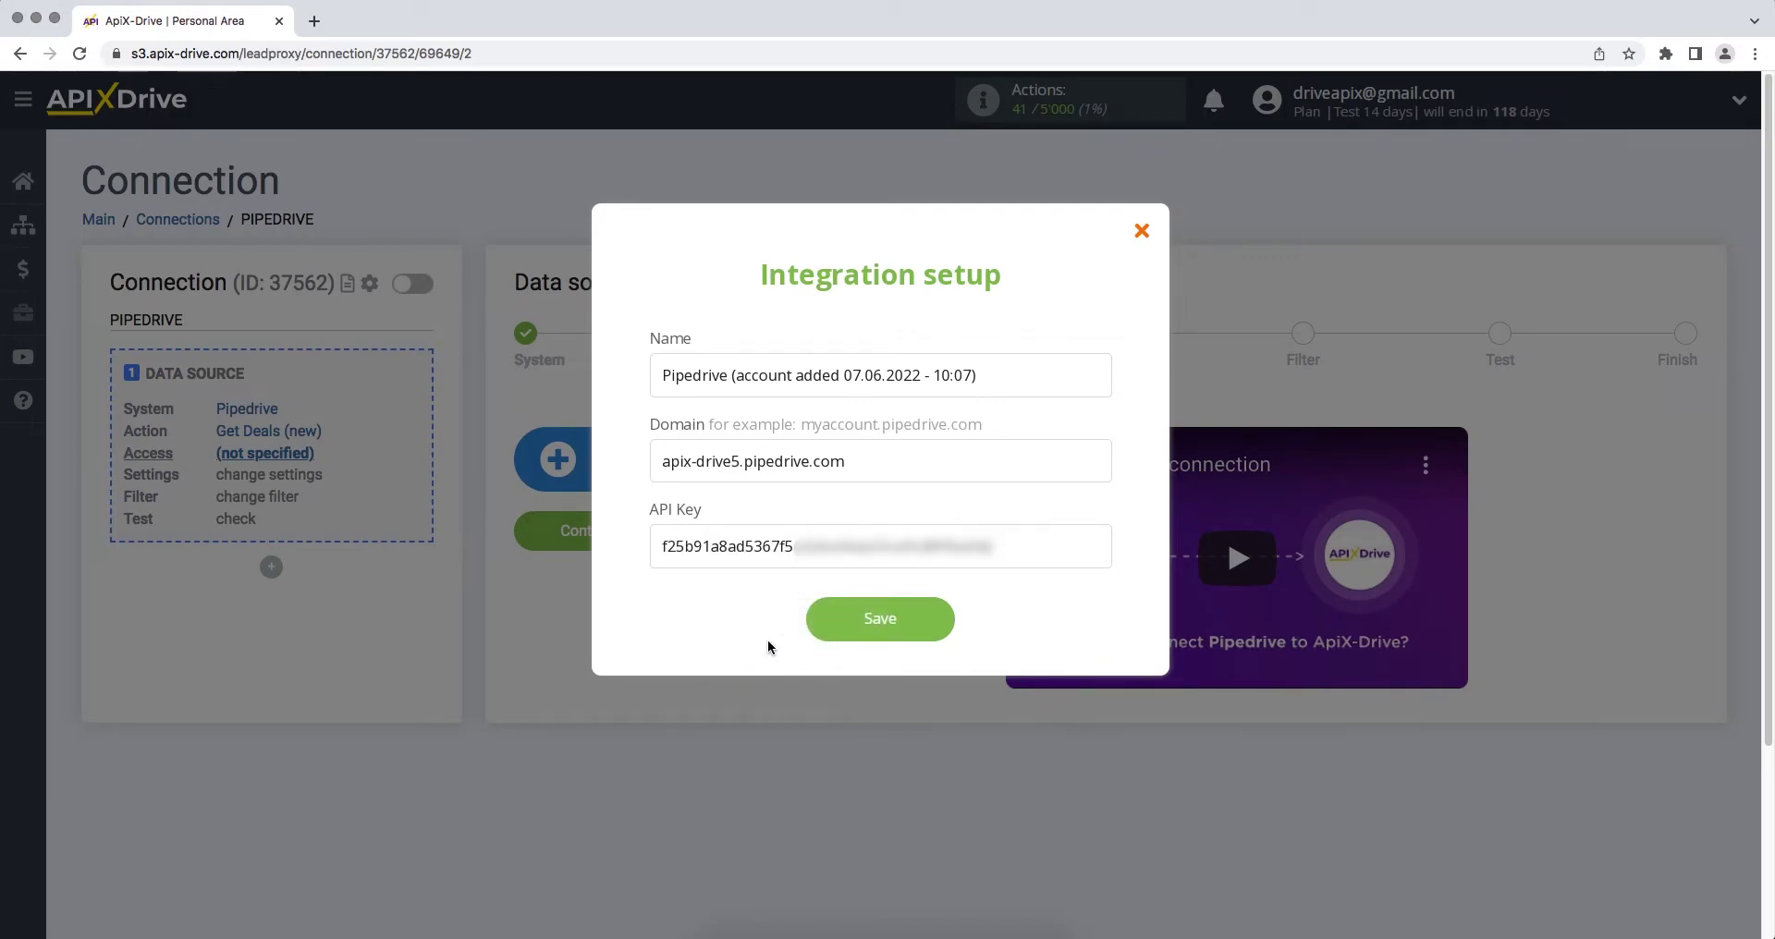
pyautogui.click(818, 627)
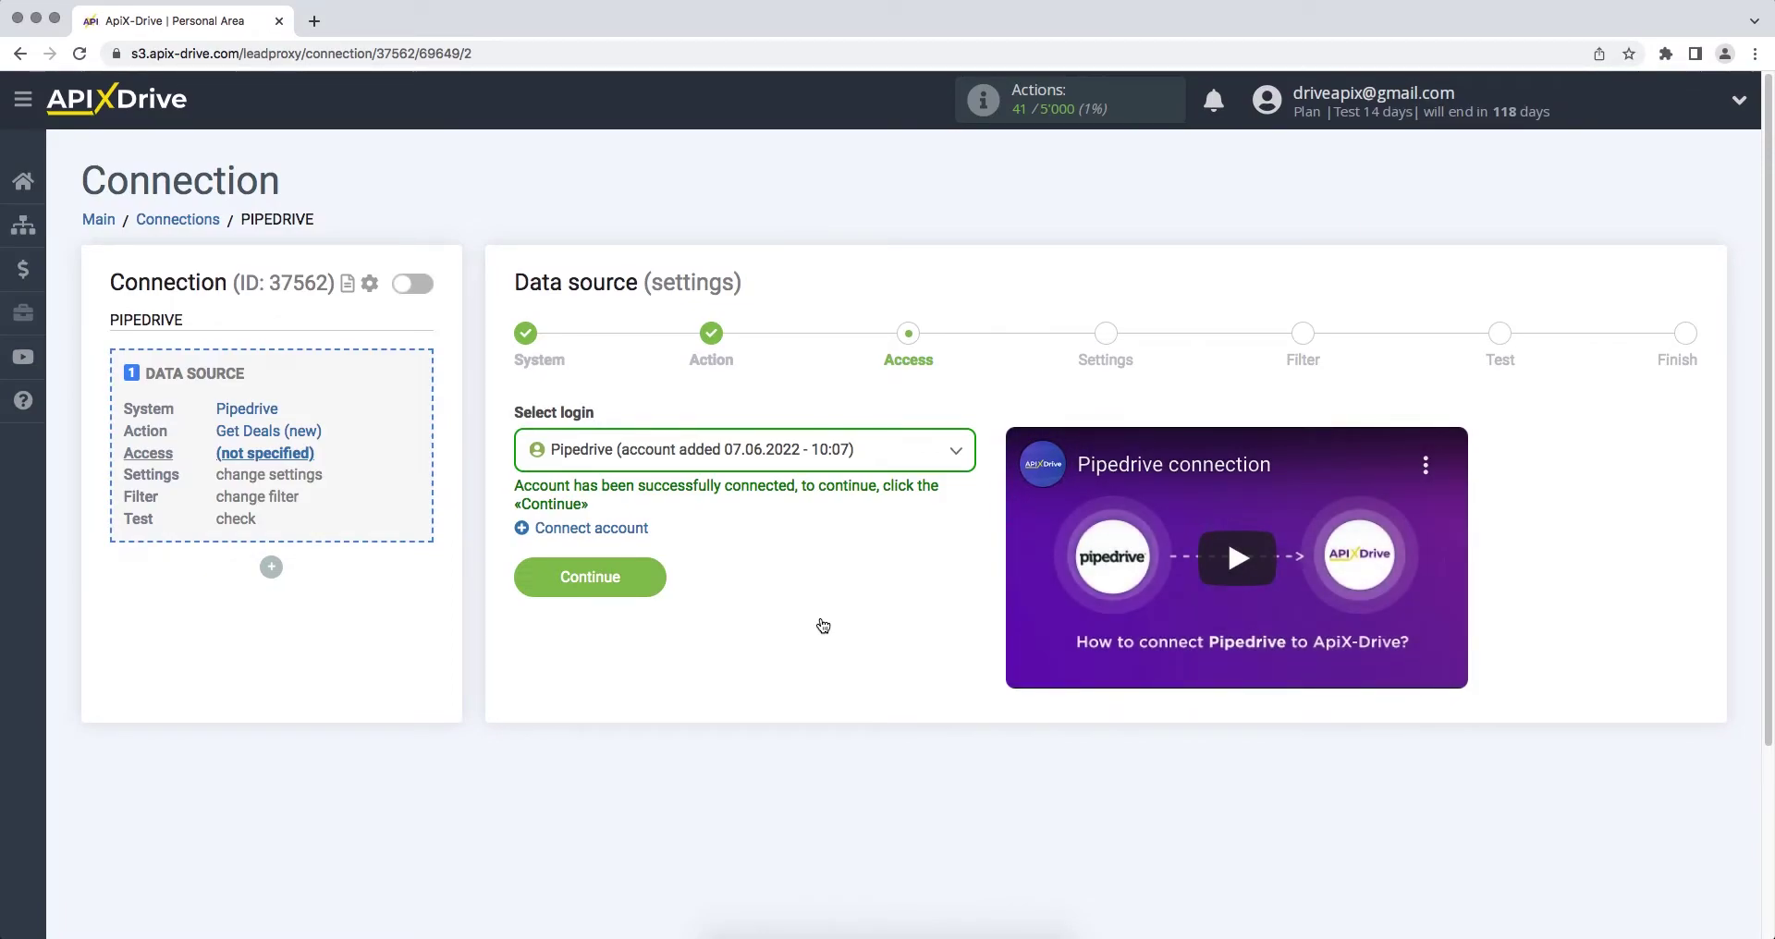
pyautogui.click(812, 452)
pyautogui.click(812, 591)
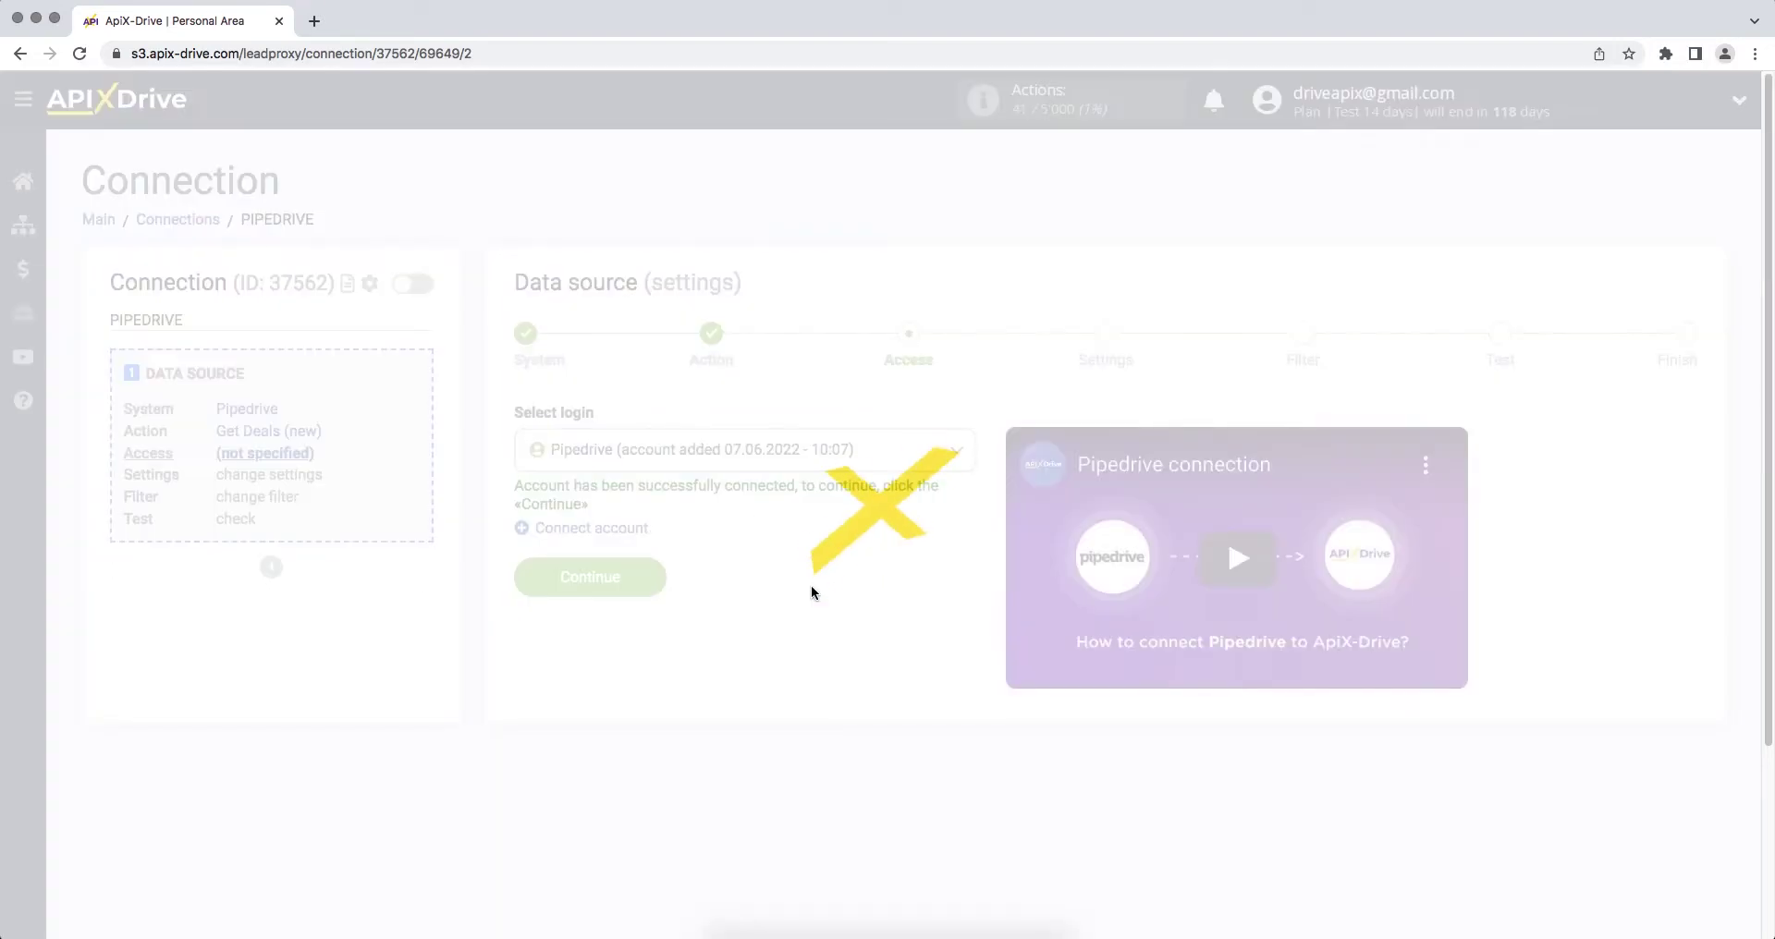
# Step: Skip Settings and Filter, review the loaded test deal, and finish the Pipedrive source setup
pyautogui.click(532, 573)
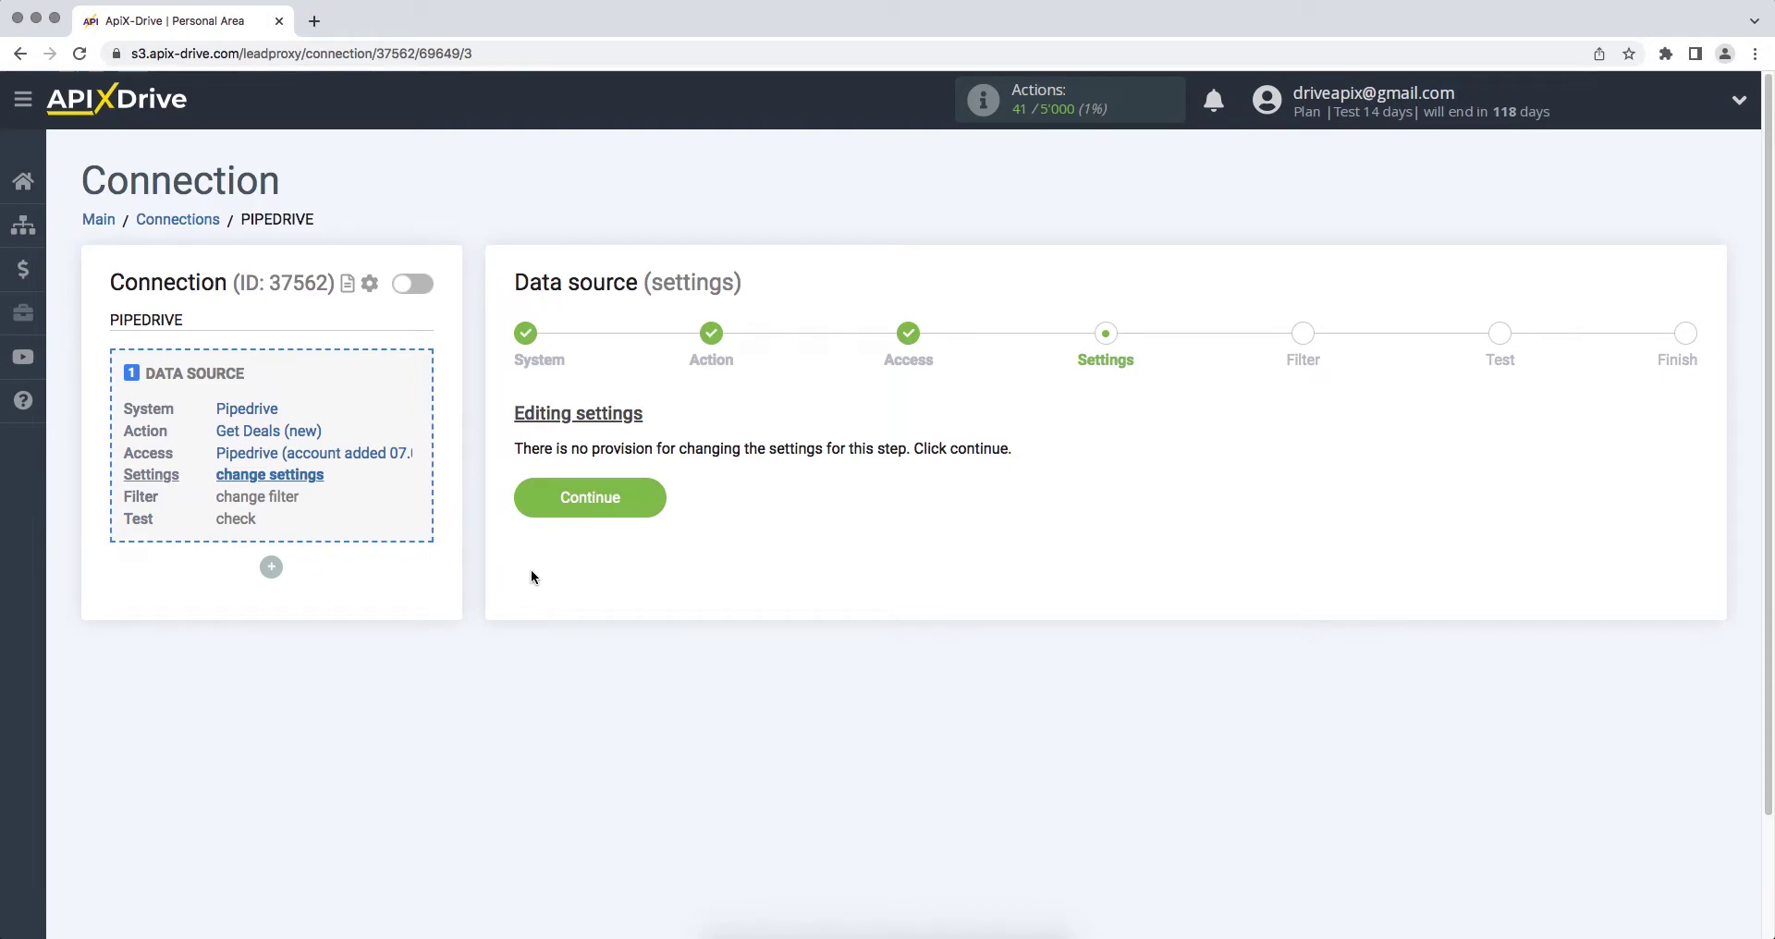
pyautogui.click(530, 494)
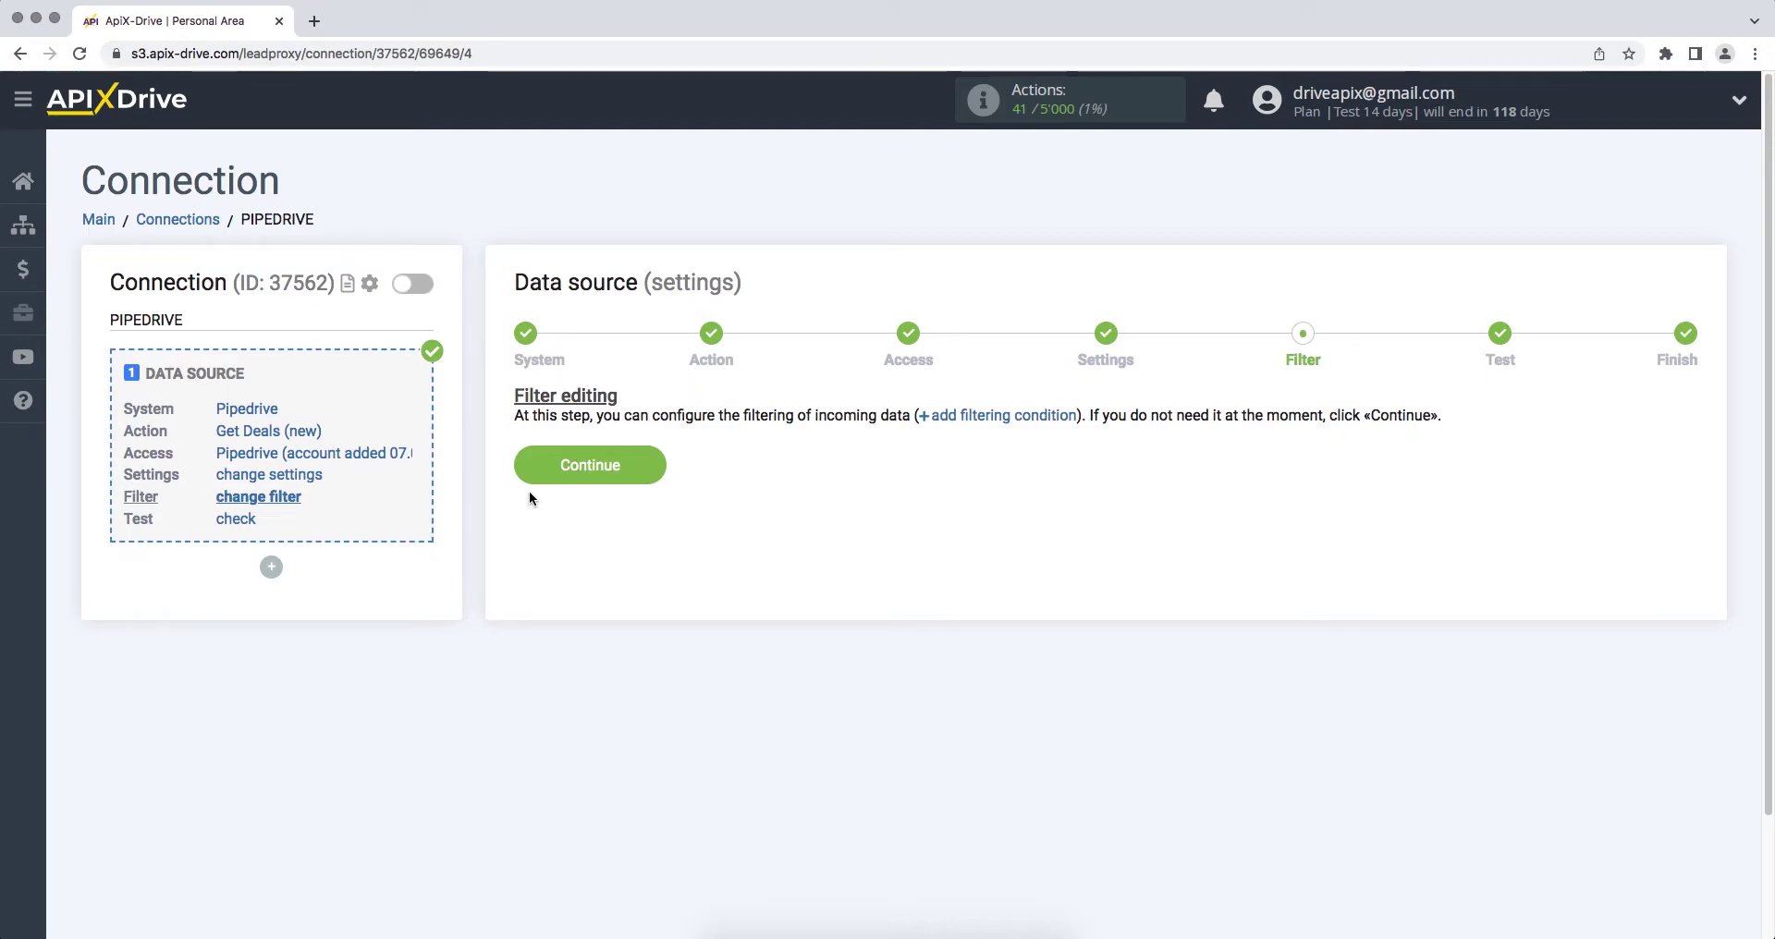
pyautogui.click(537, 468)
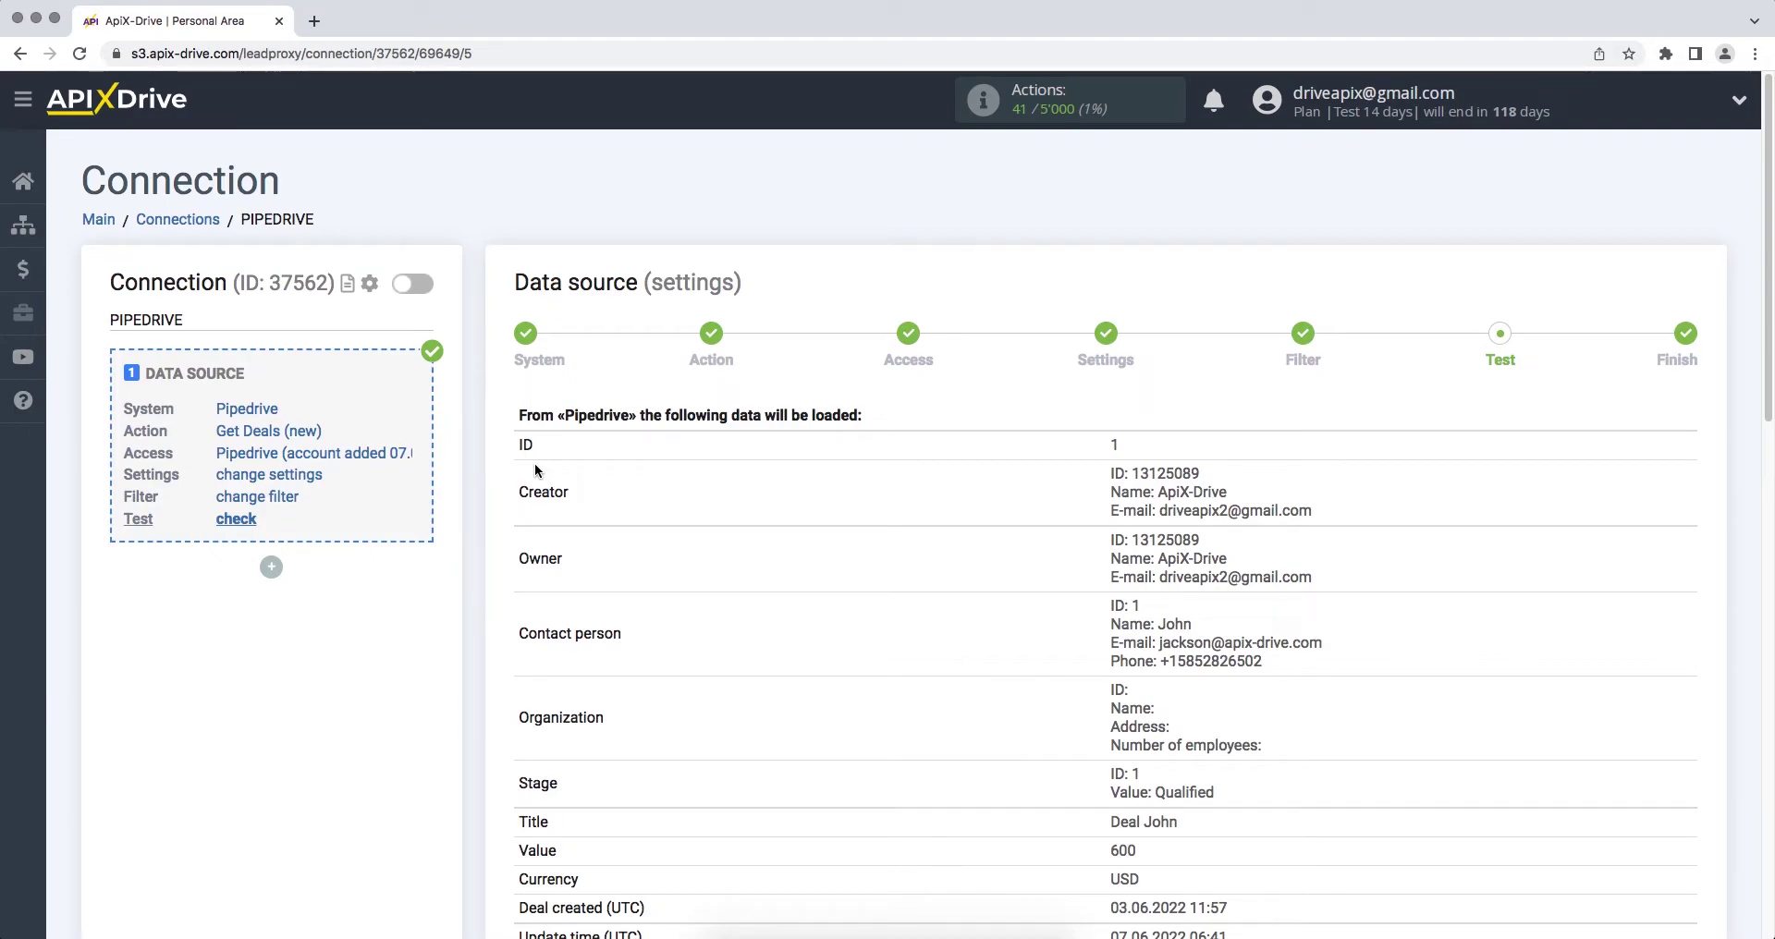
pyautogui.scroll(-1, 535, 469)
pyautogui.scroll(-10, 534, 463)
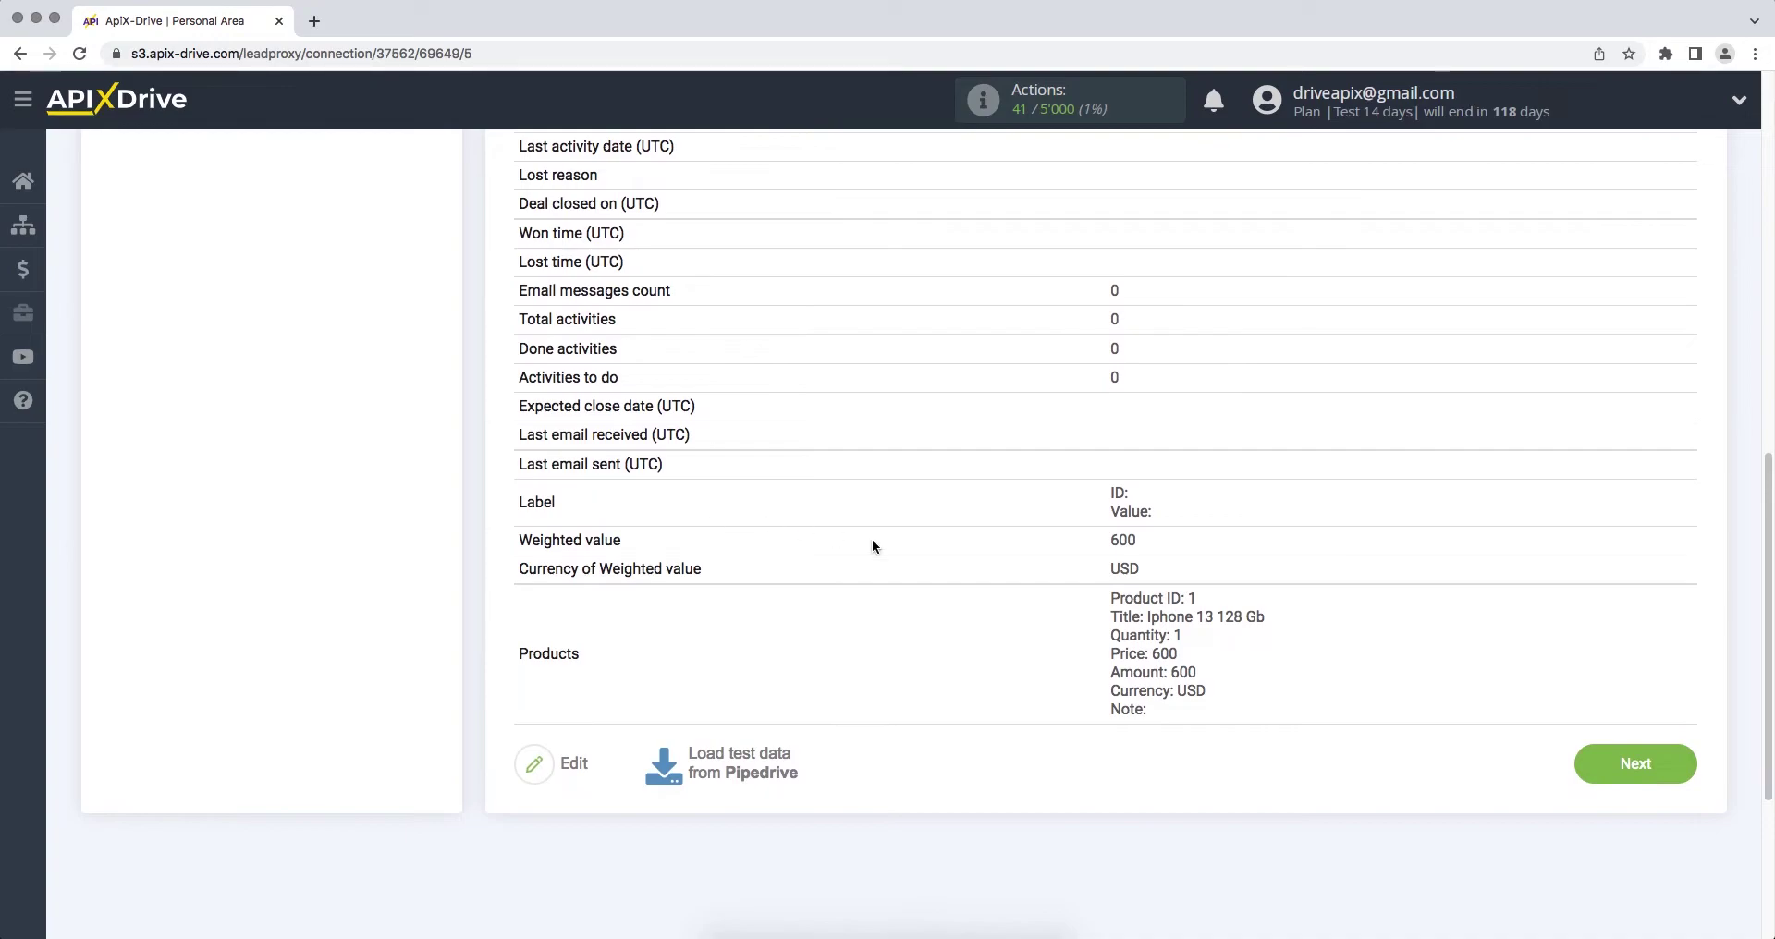
pyautogui.click(1587, 751)
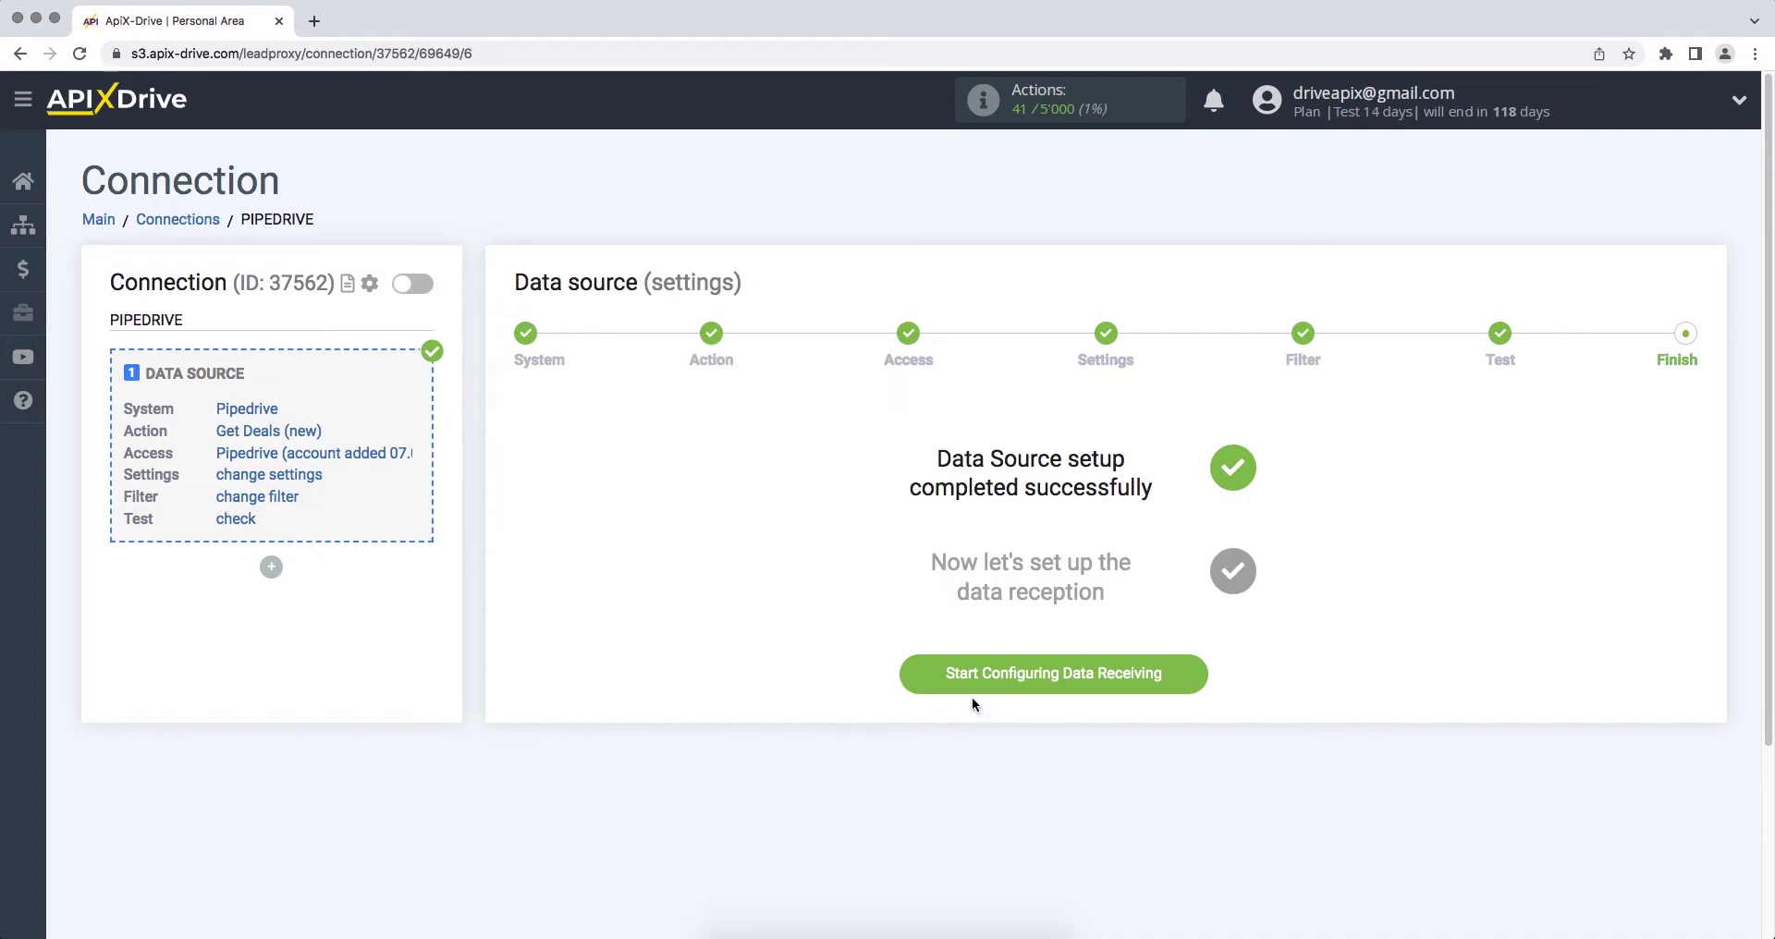
pyautogui.click(916, 683)
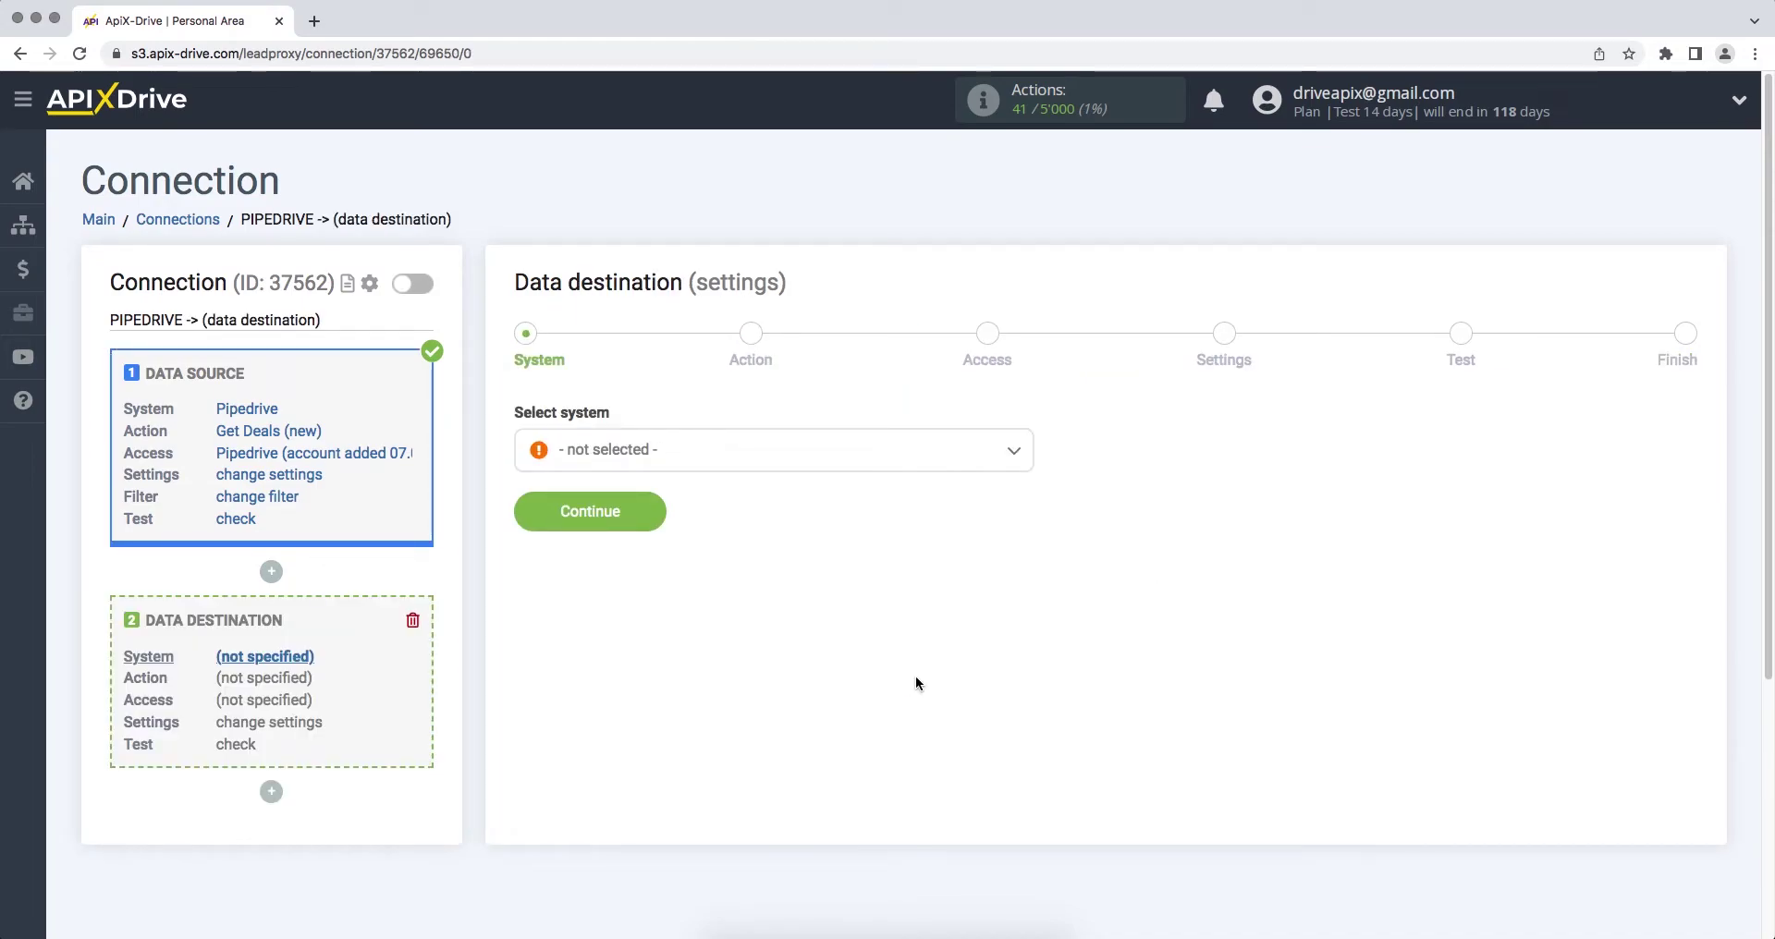
# Step: Set Wrike as the destination system with the Create Task action
pyautogui.click(870, 457)
pyautogui.moveTo(1027, 483); pyautogui.dragTo(1031, 768)
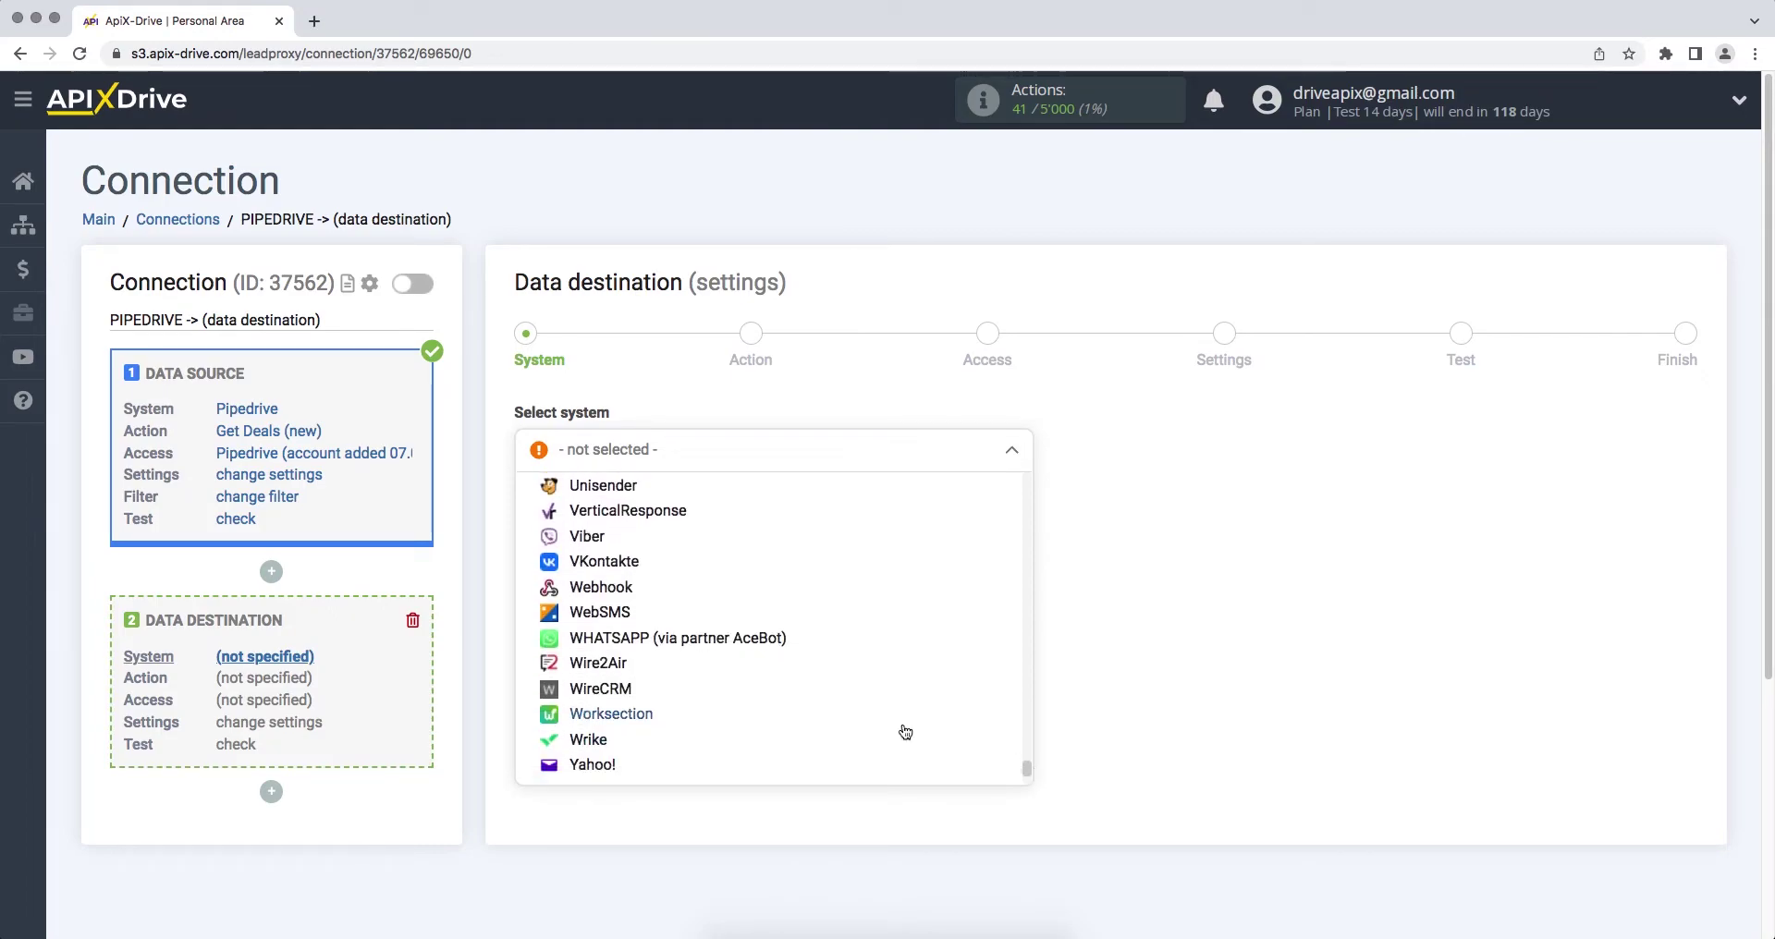
pyautogui.click(870, 743)
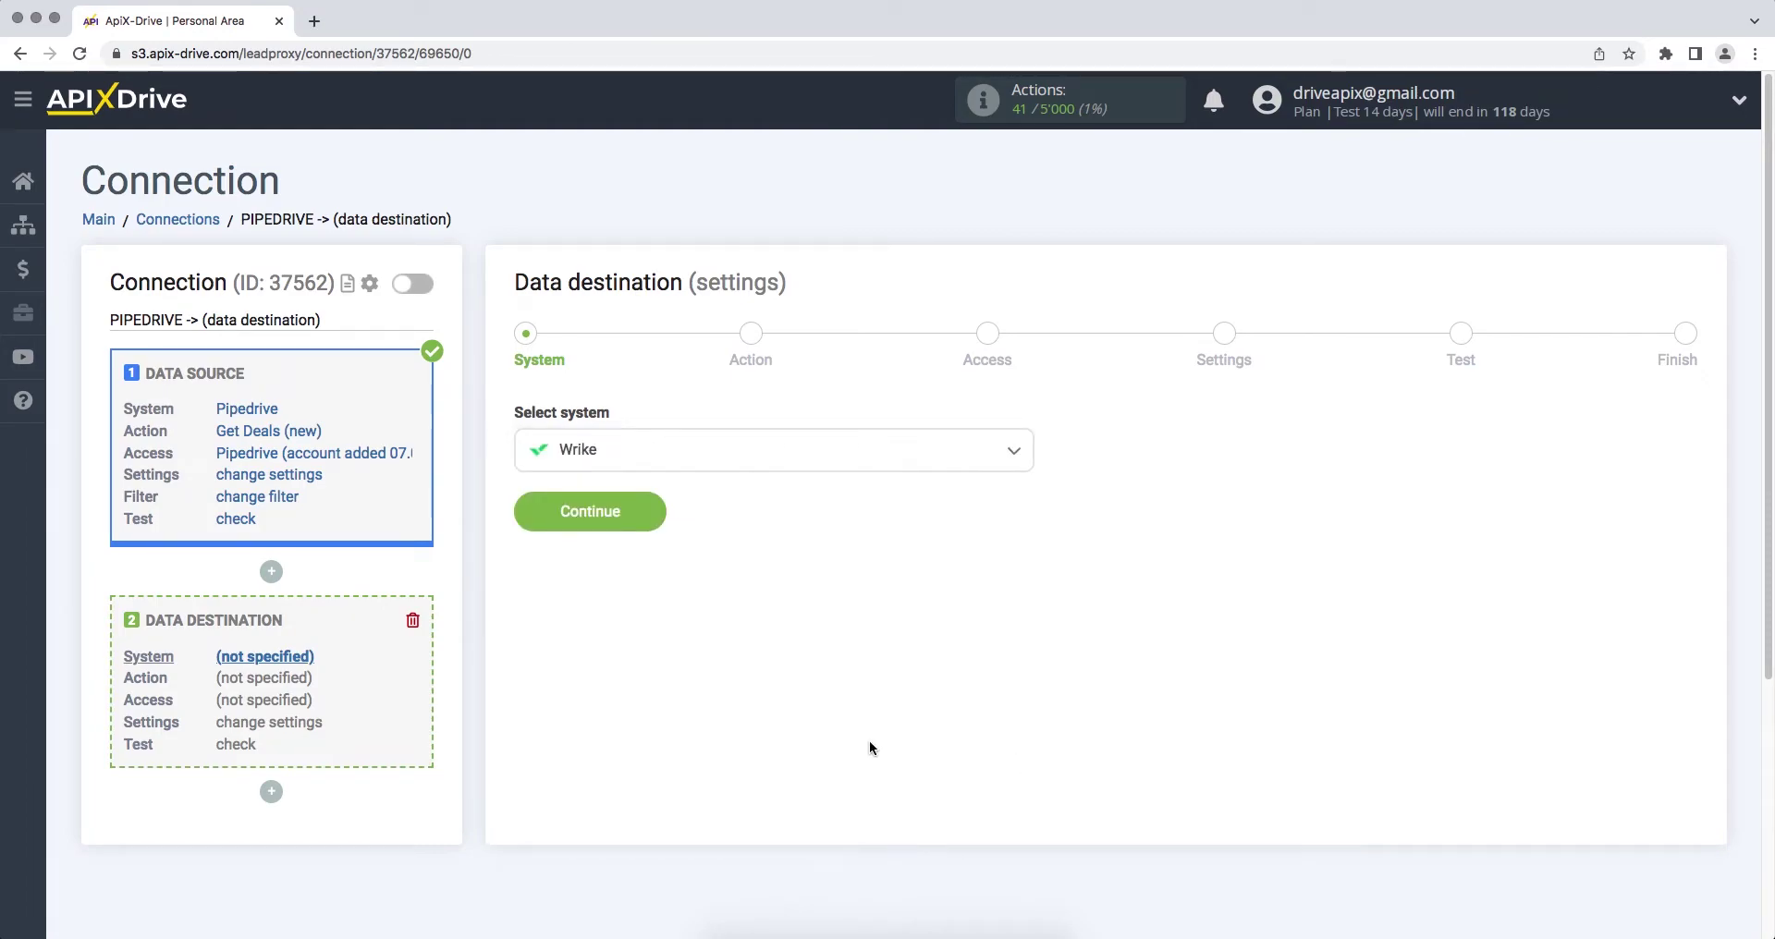
pyautogui.click(526, 519)
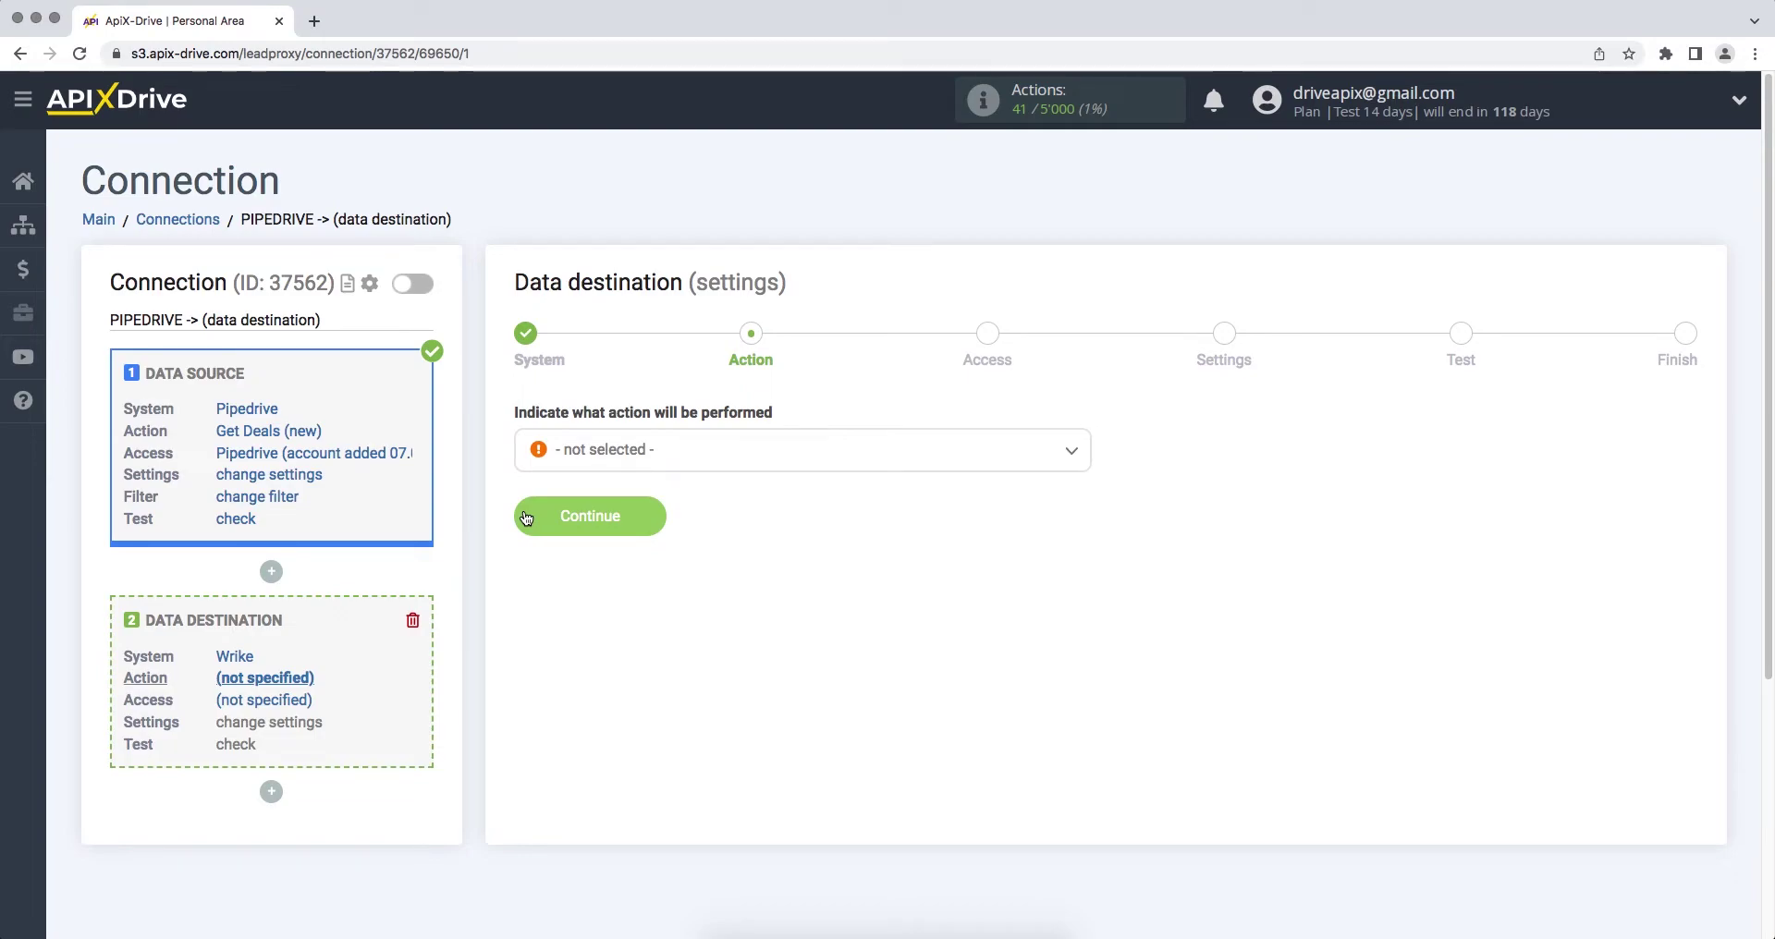
pyautogui.click(559, 450)
pyautogui.click(588, 593)
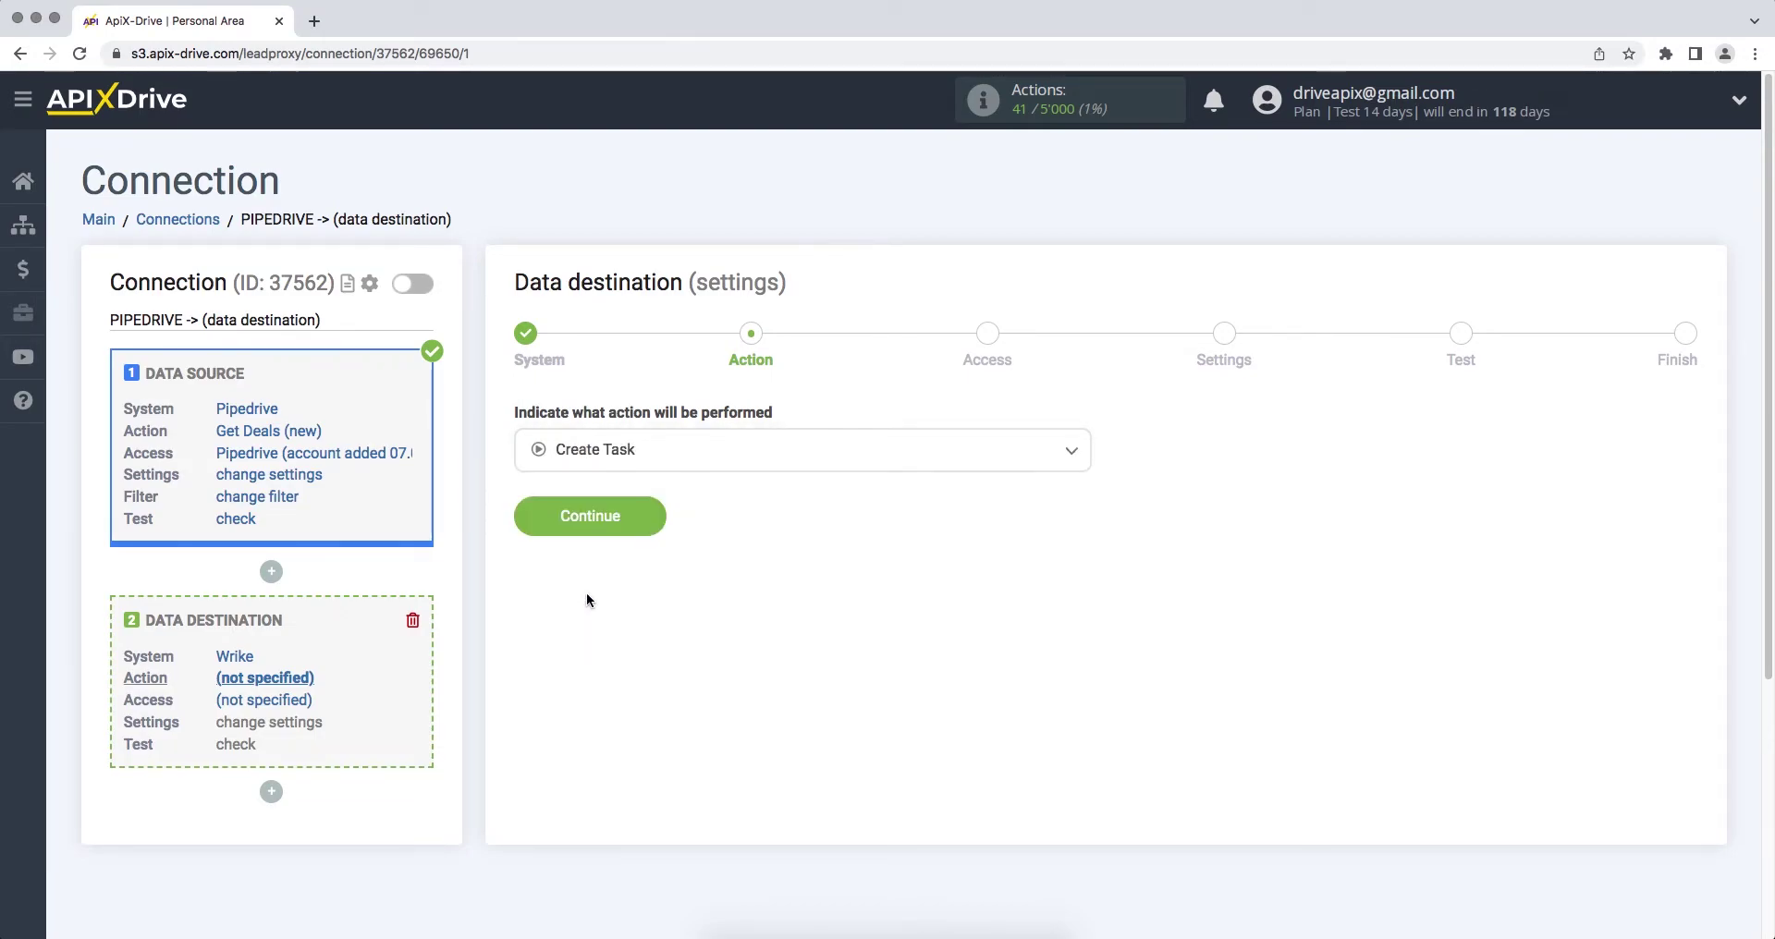
pyautogui.click(529, 520)
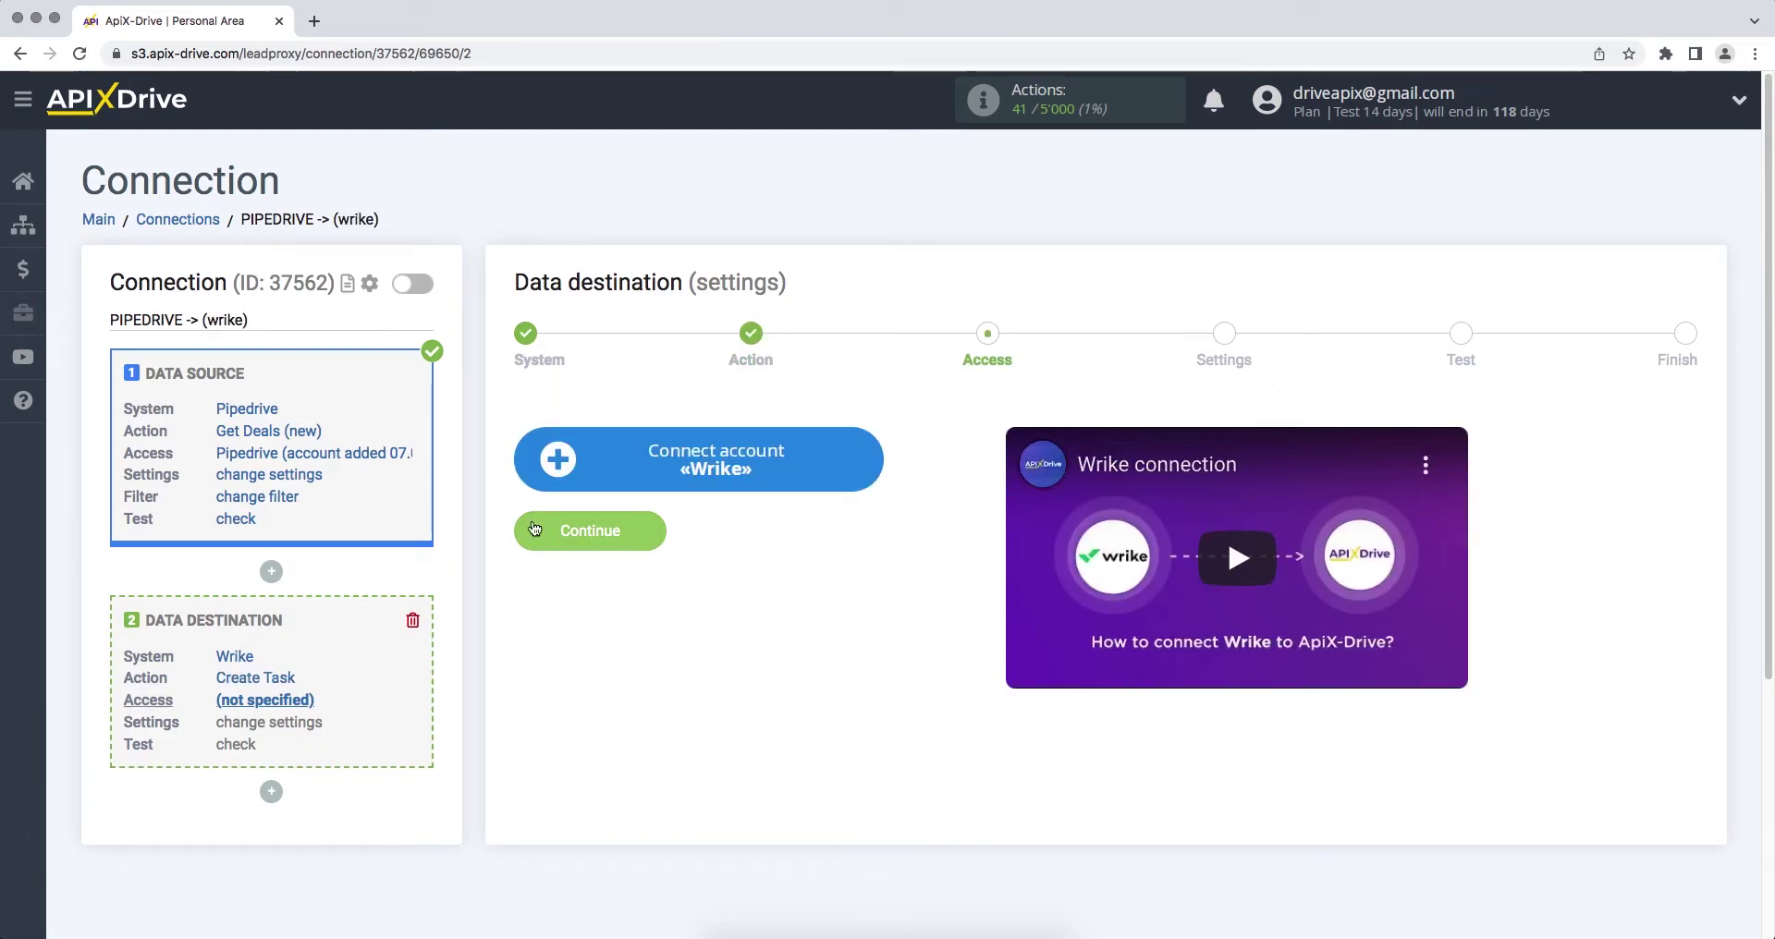
# Step: Log in to Wrike with the account e-mail and password, then accept ApiX-Drive's permissions
pyautogui.click(539, 460)
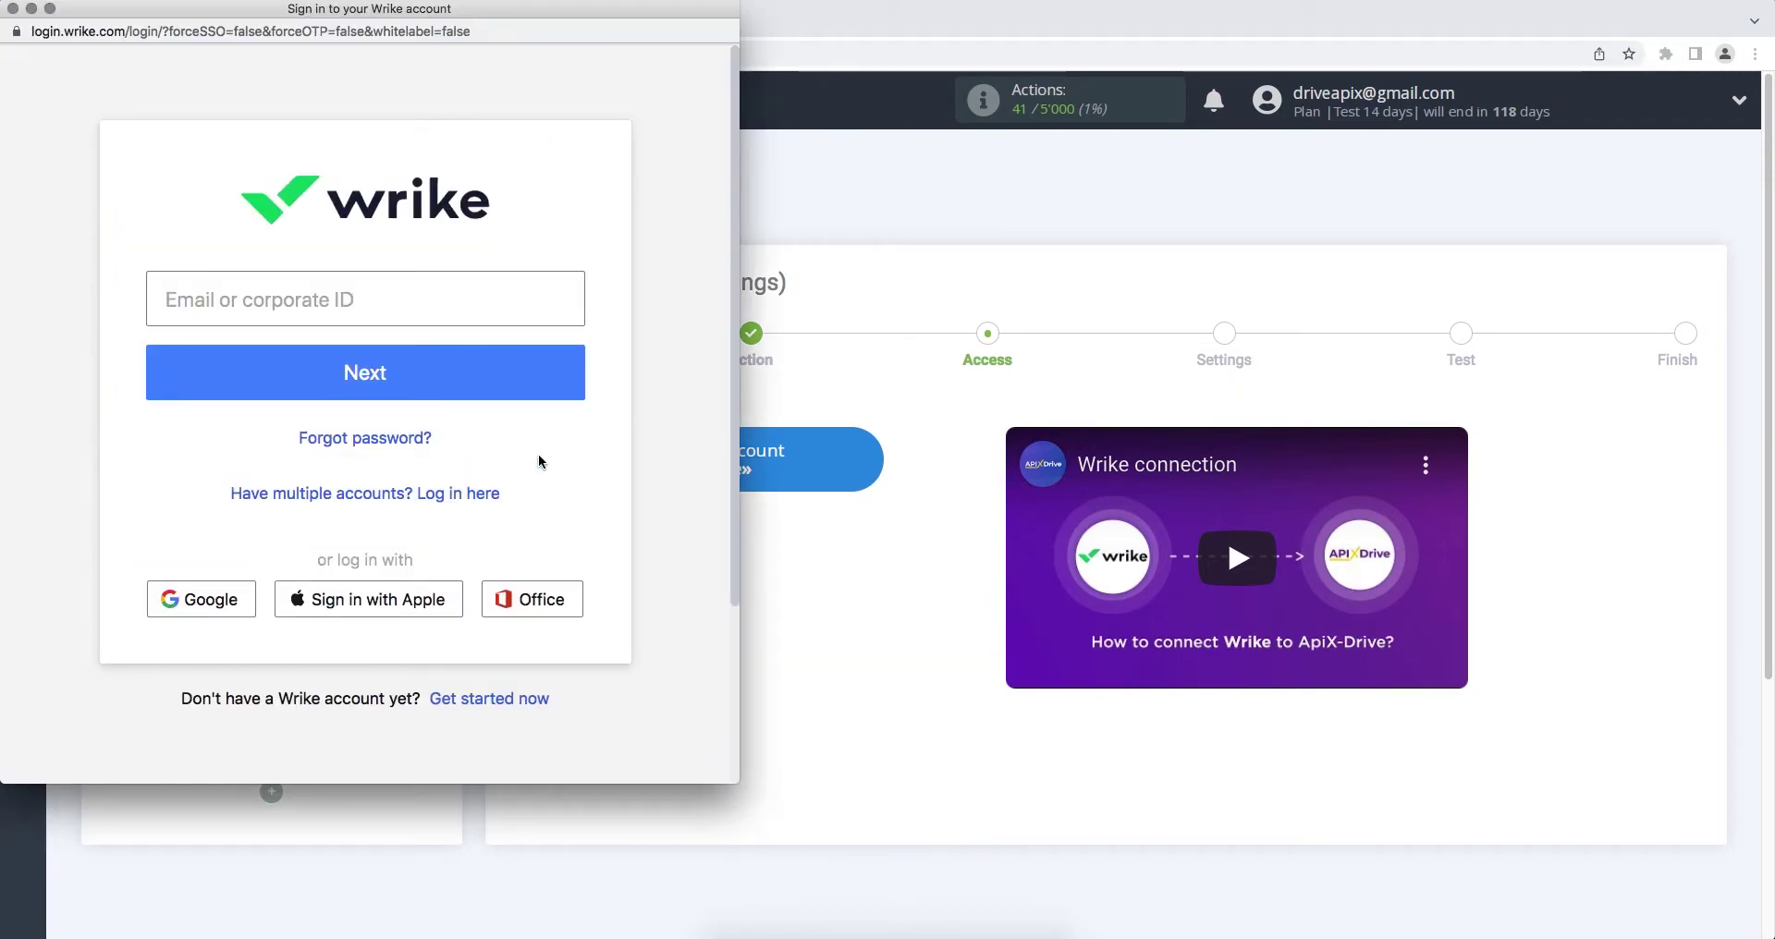
pyautogui.click(518, 293)
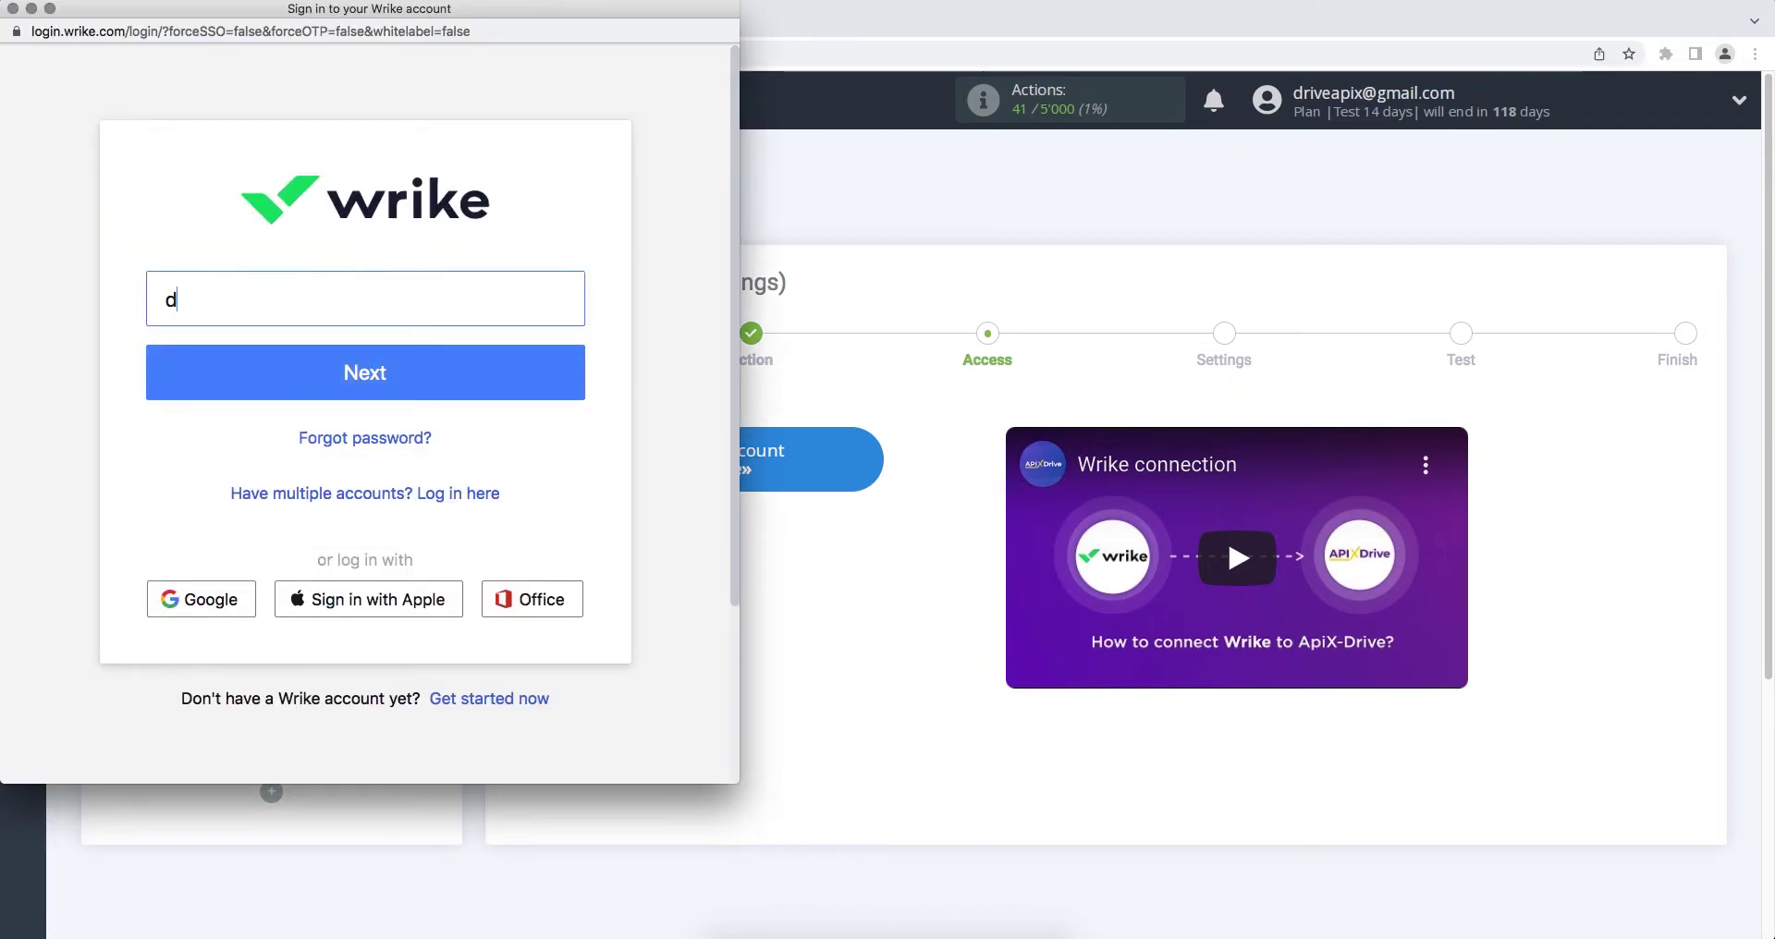
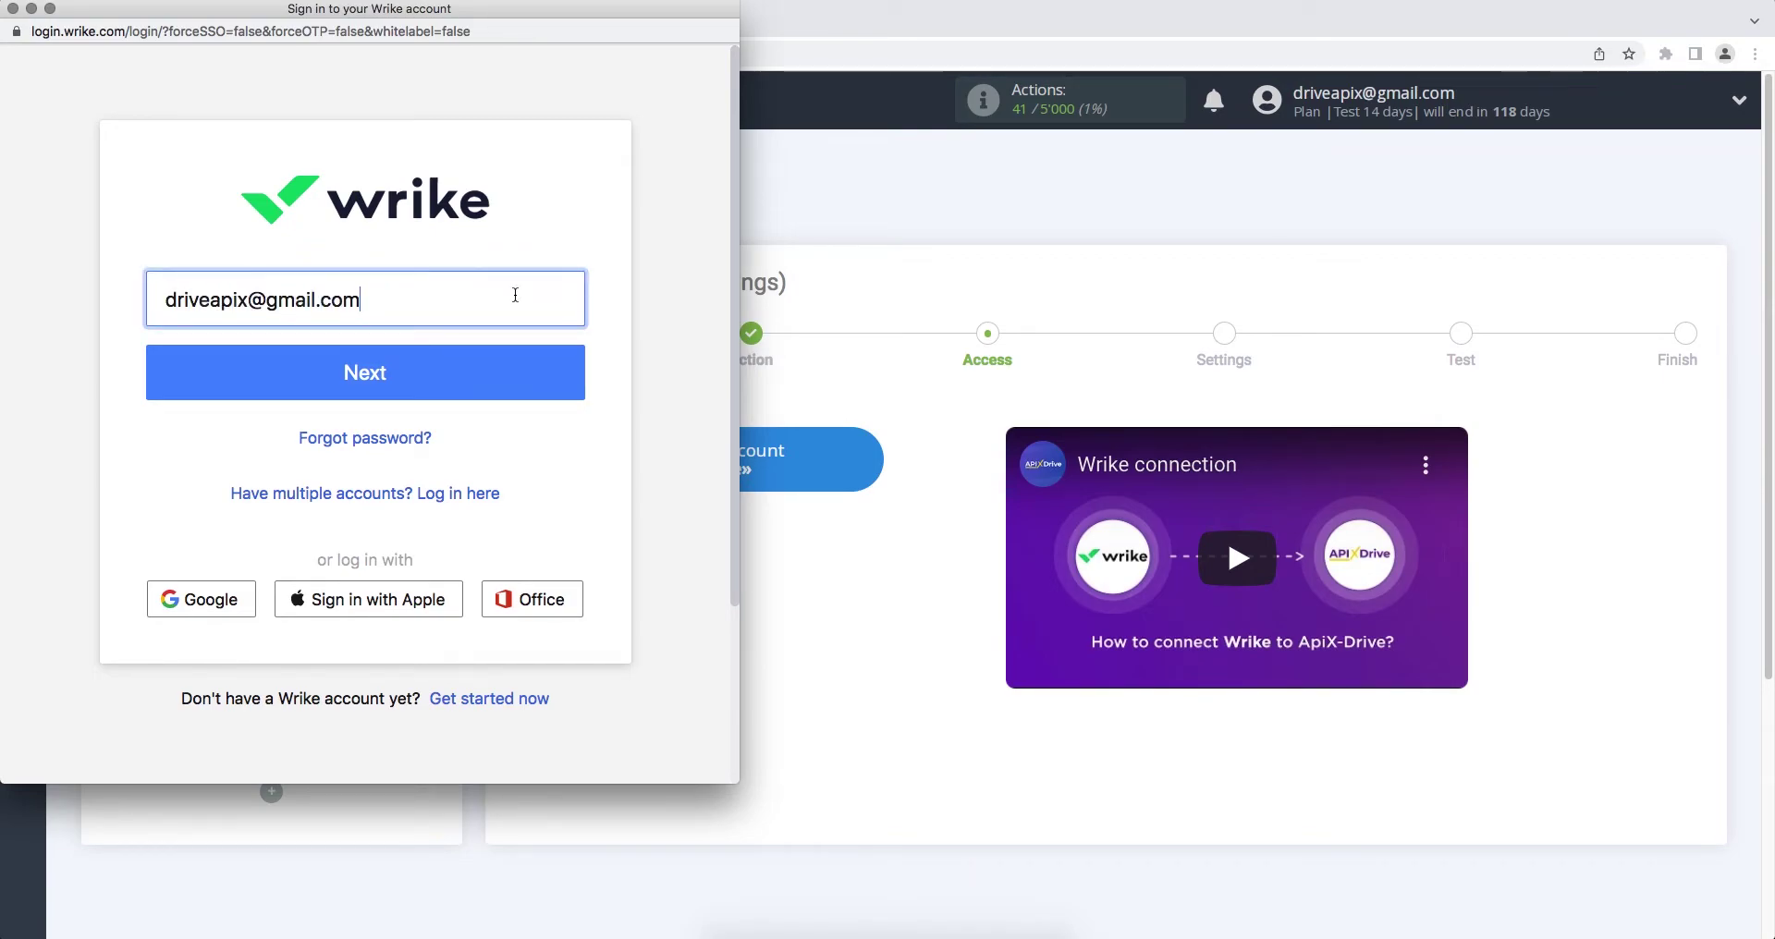
pyautogui.click(527, 372)
pyautogui.write('•••')
pyautogui.write('••')
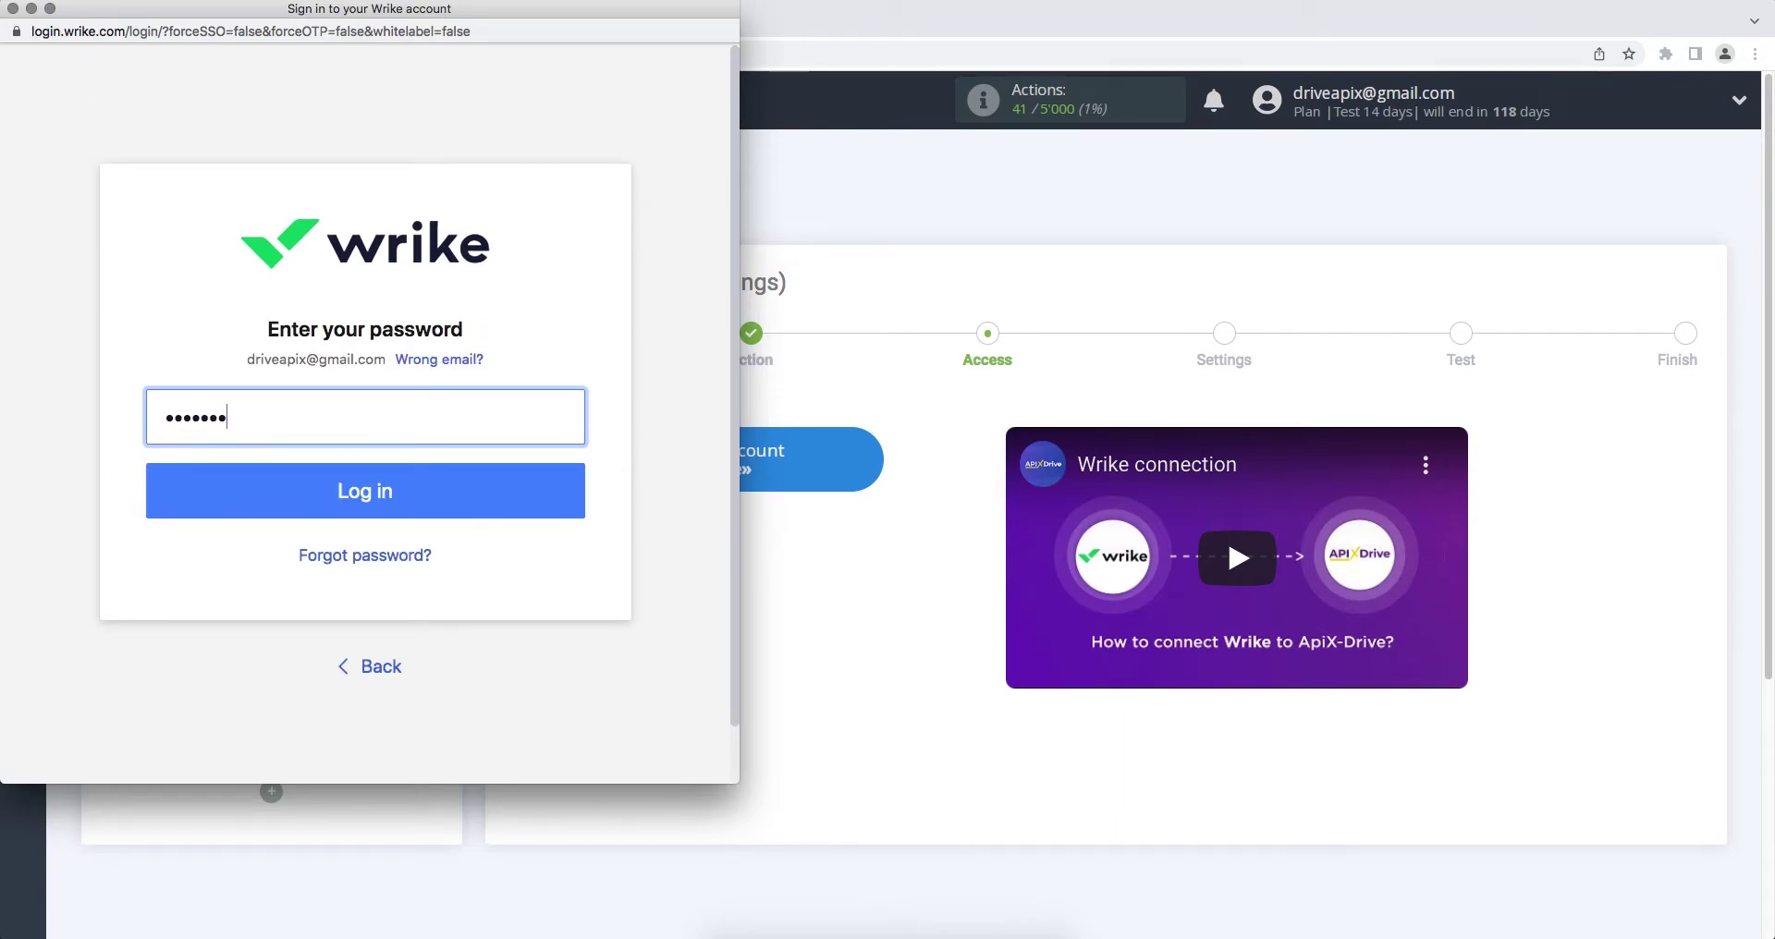
pyautogui.write('•')
pyautogui.click(531, 489)
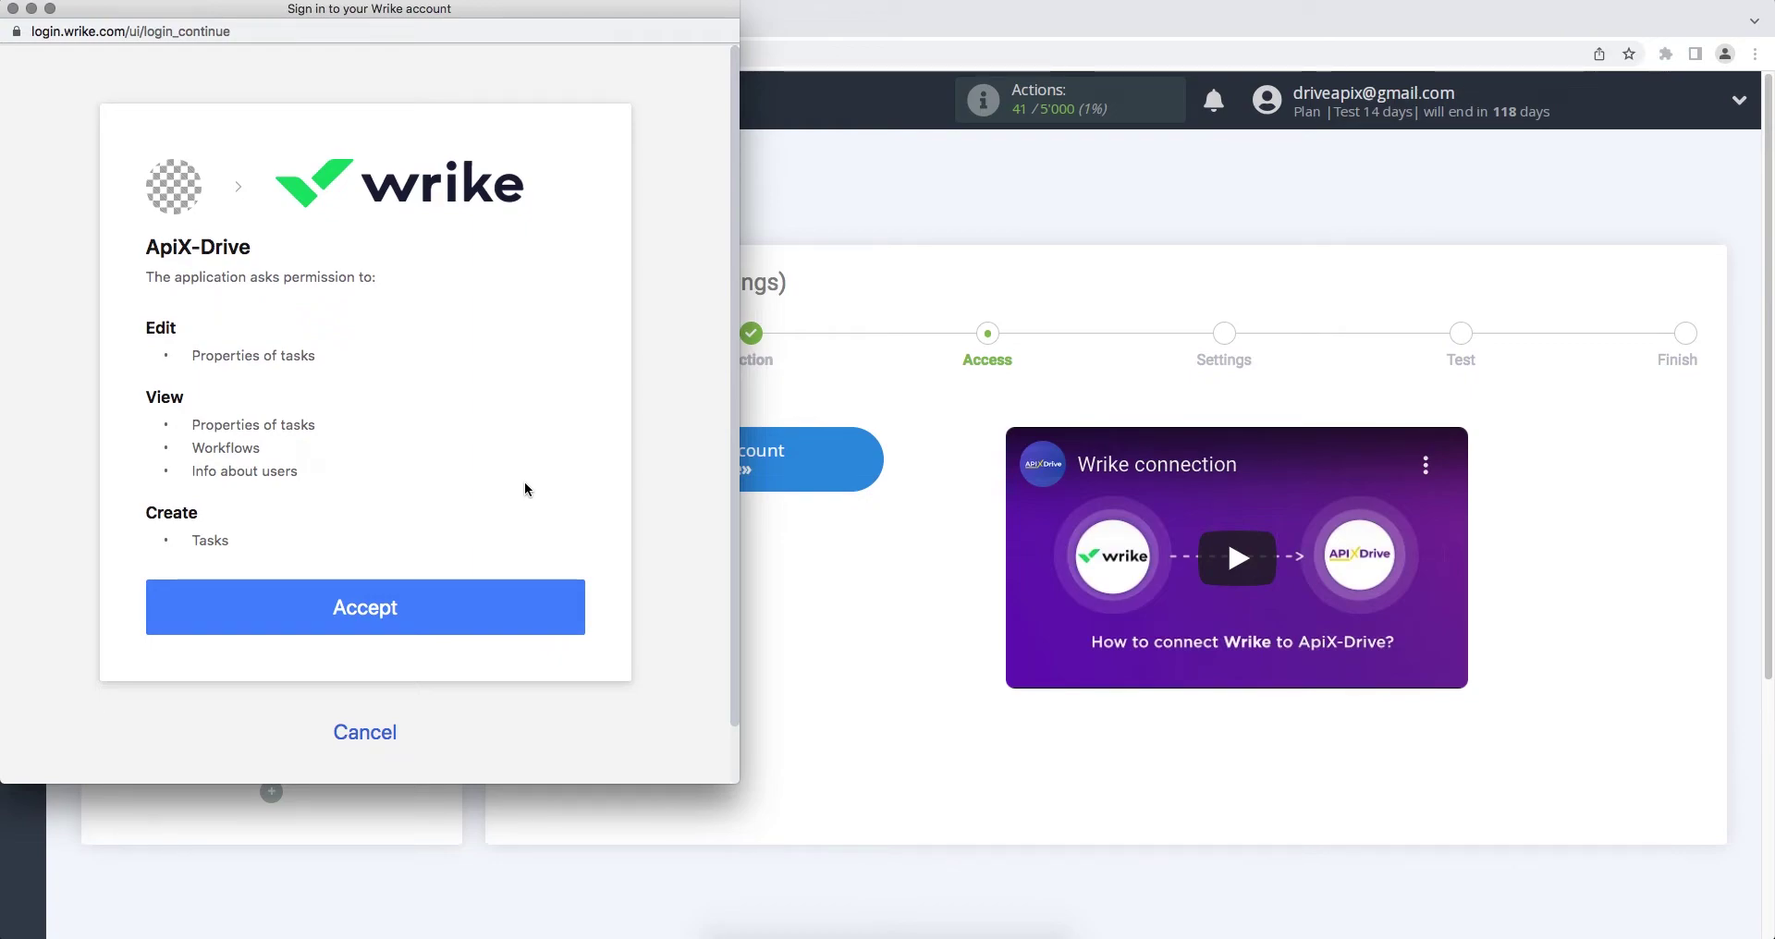
pyautogui.click(477, 598)
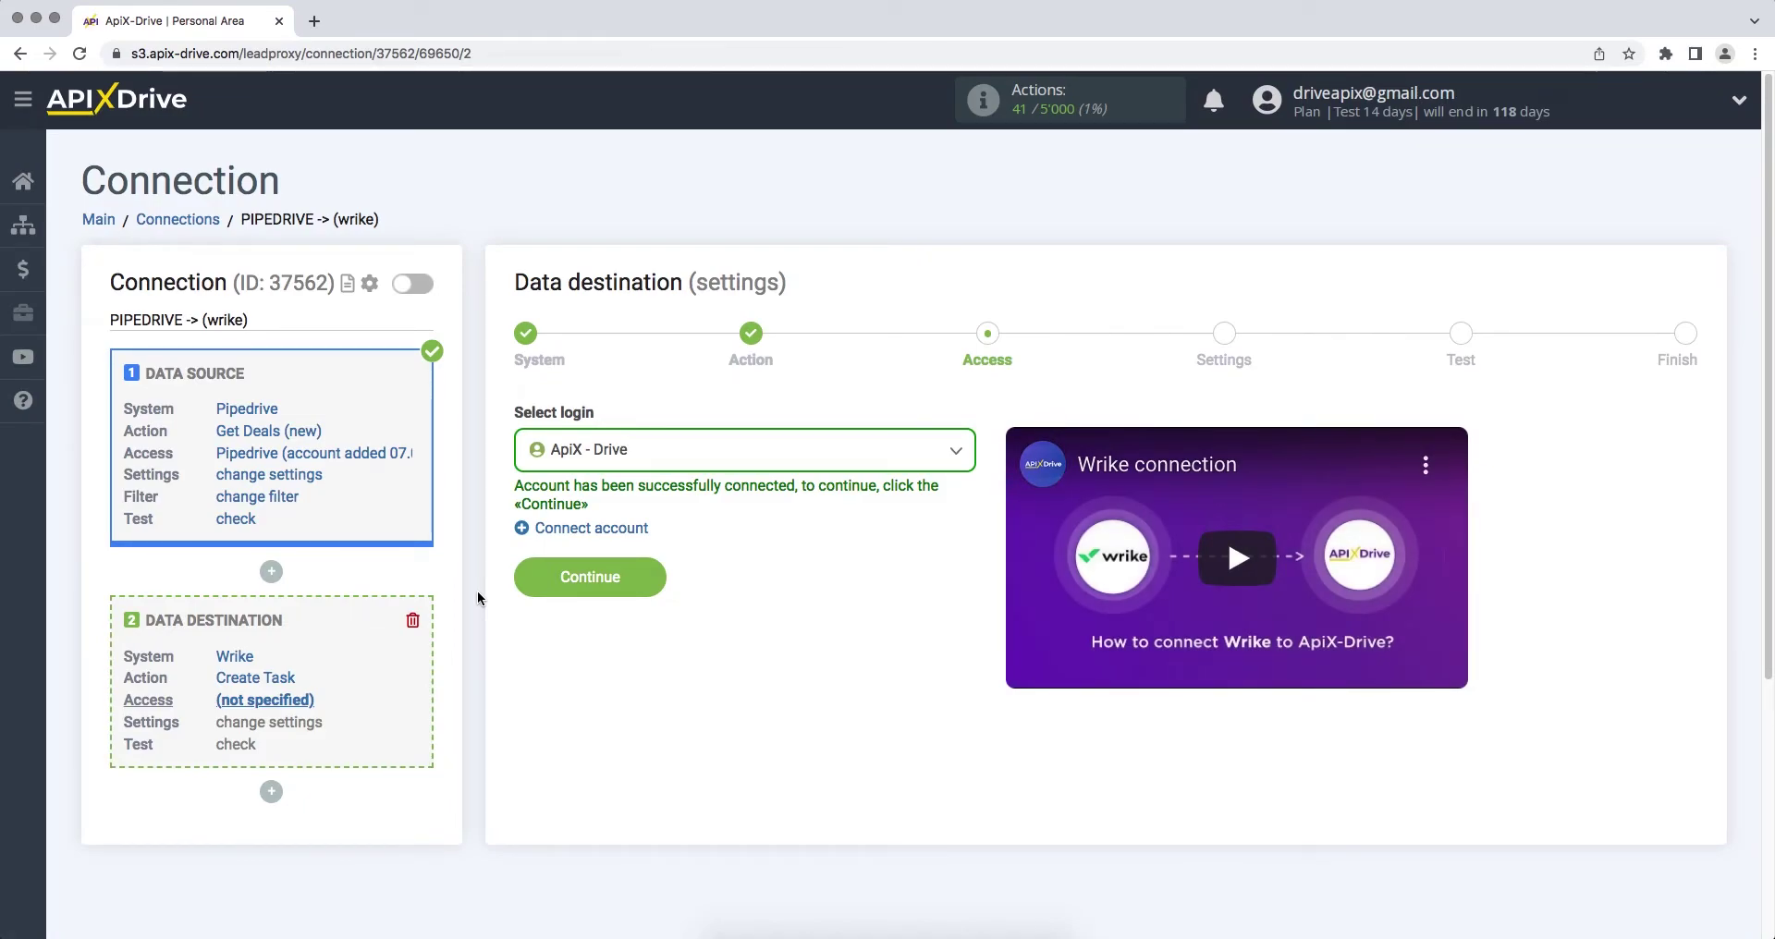
# Step: Select the ApiX - Drive Wrike login for the destination
pyautogui.click(555, 450)
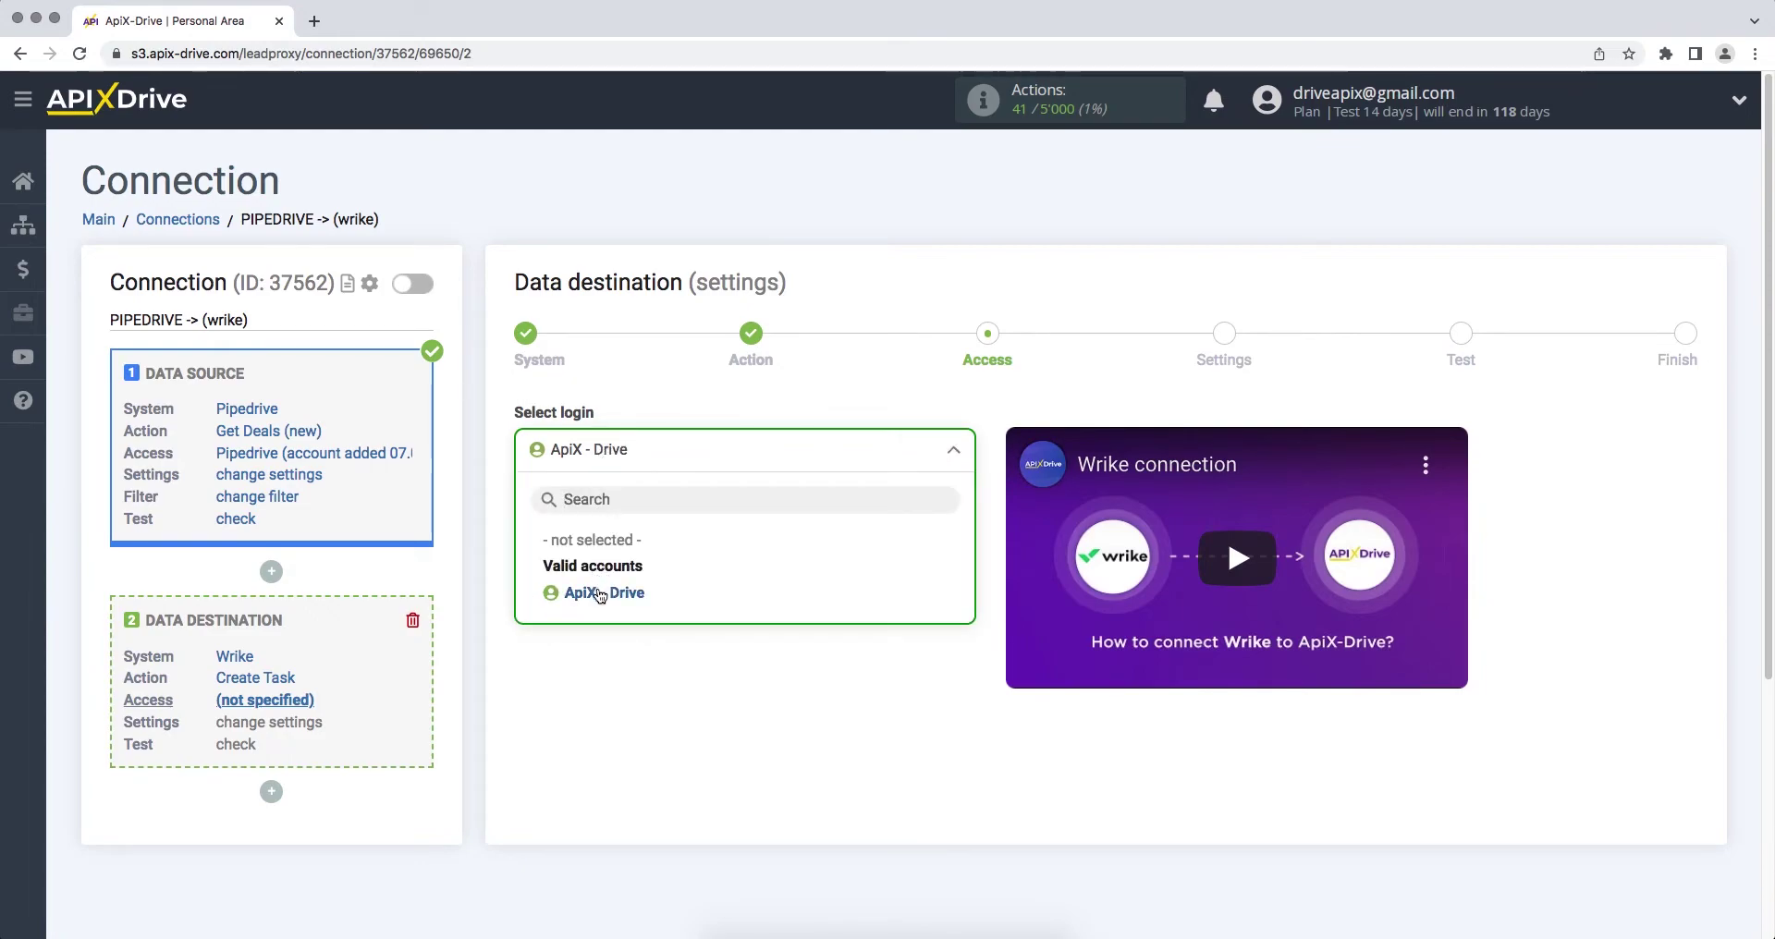
pyautogui.click(597, 586)
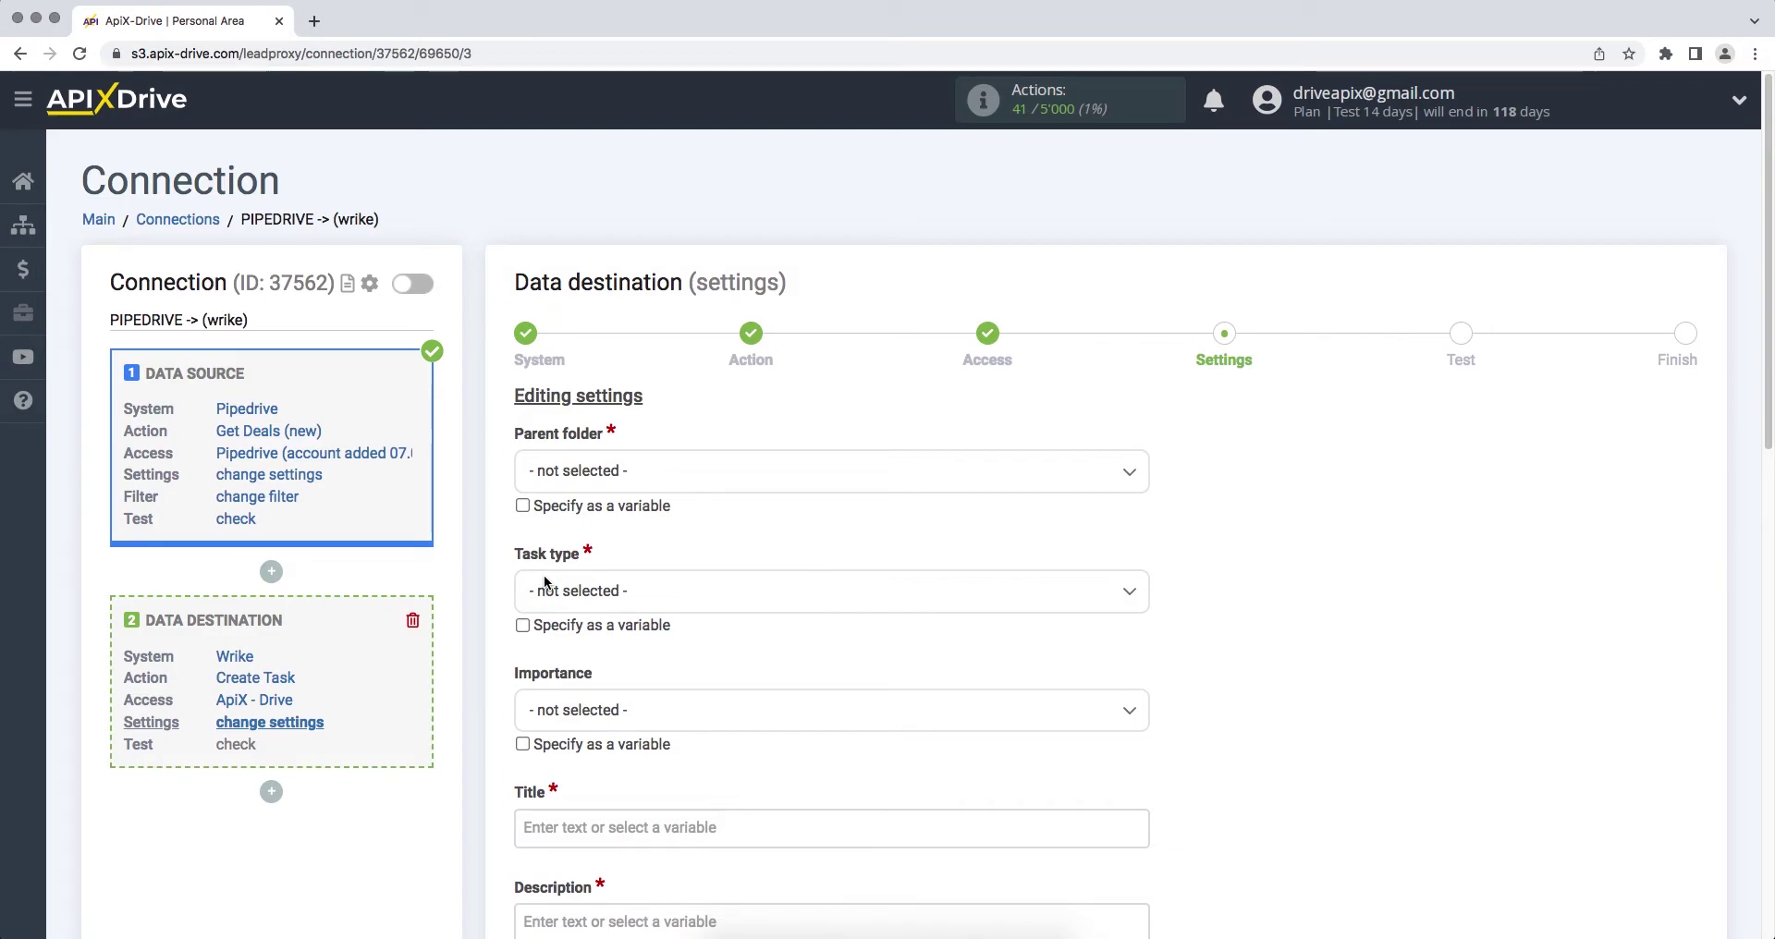
# Step: Set Parent folder to ApiX-Drive, Task type to Planned, and Importance to Normal
pyautogui.click(553, 472)
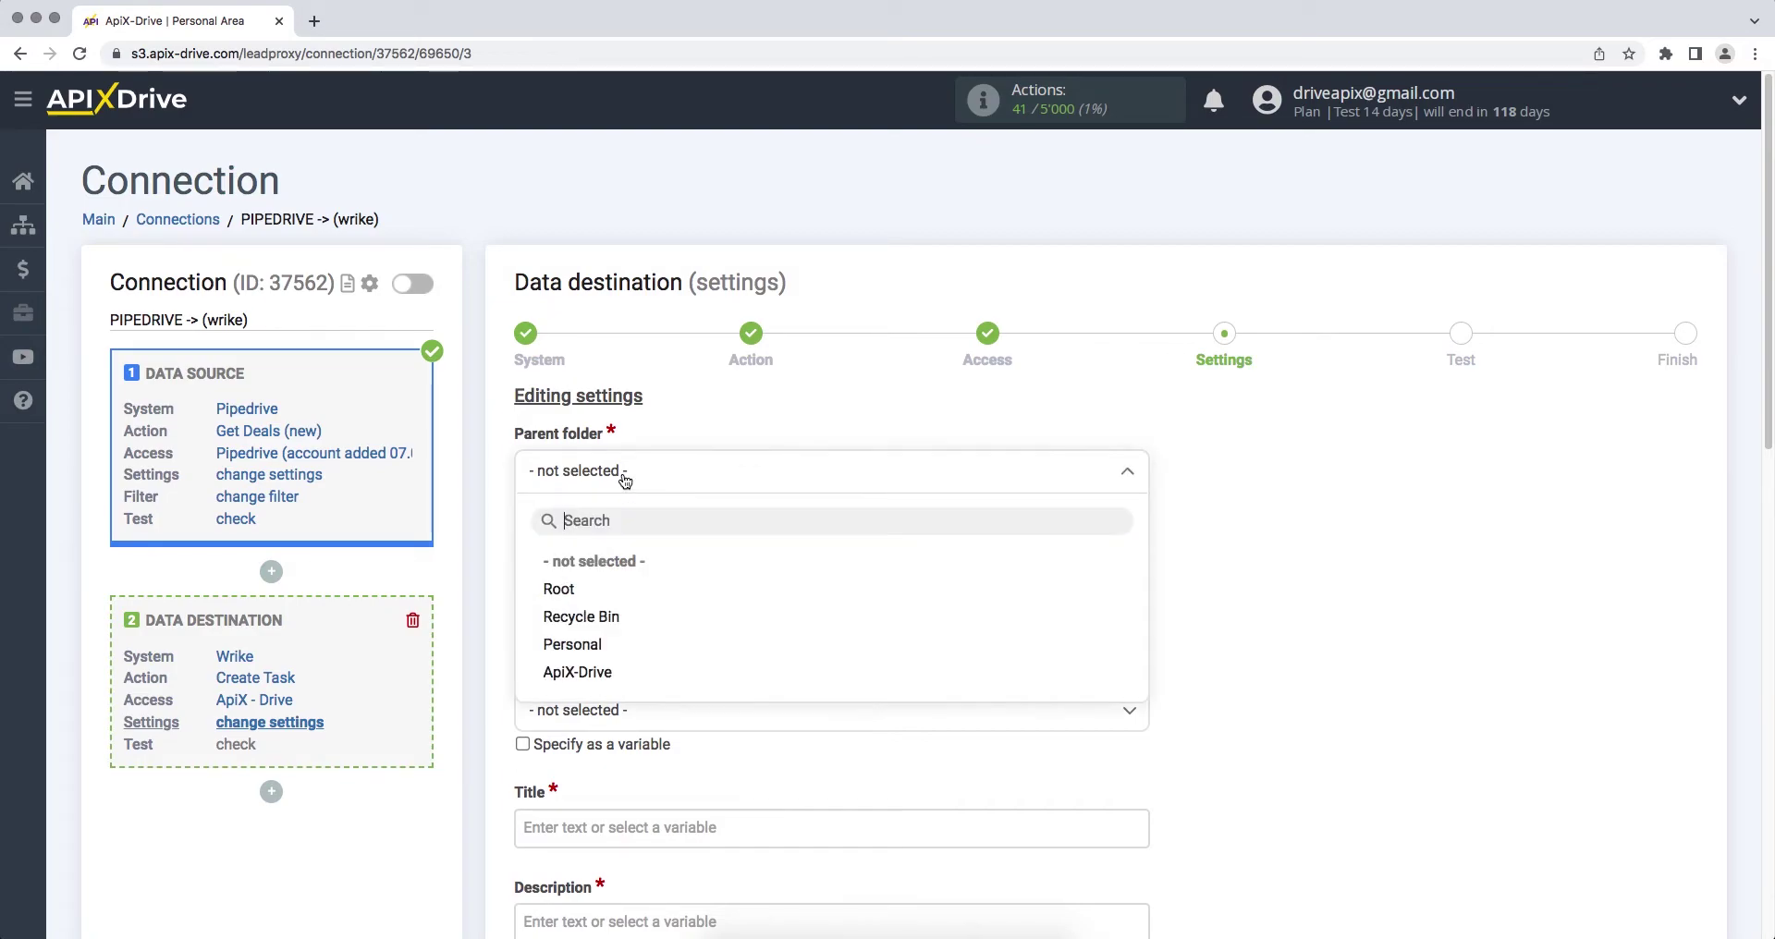
pyautogui.click(585, 676)
pyautogui.click(635, 599)
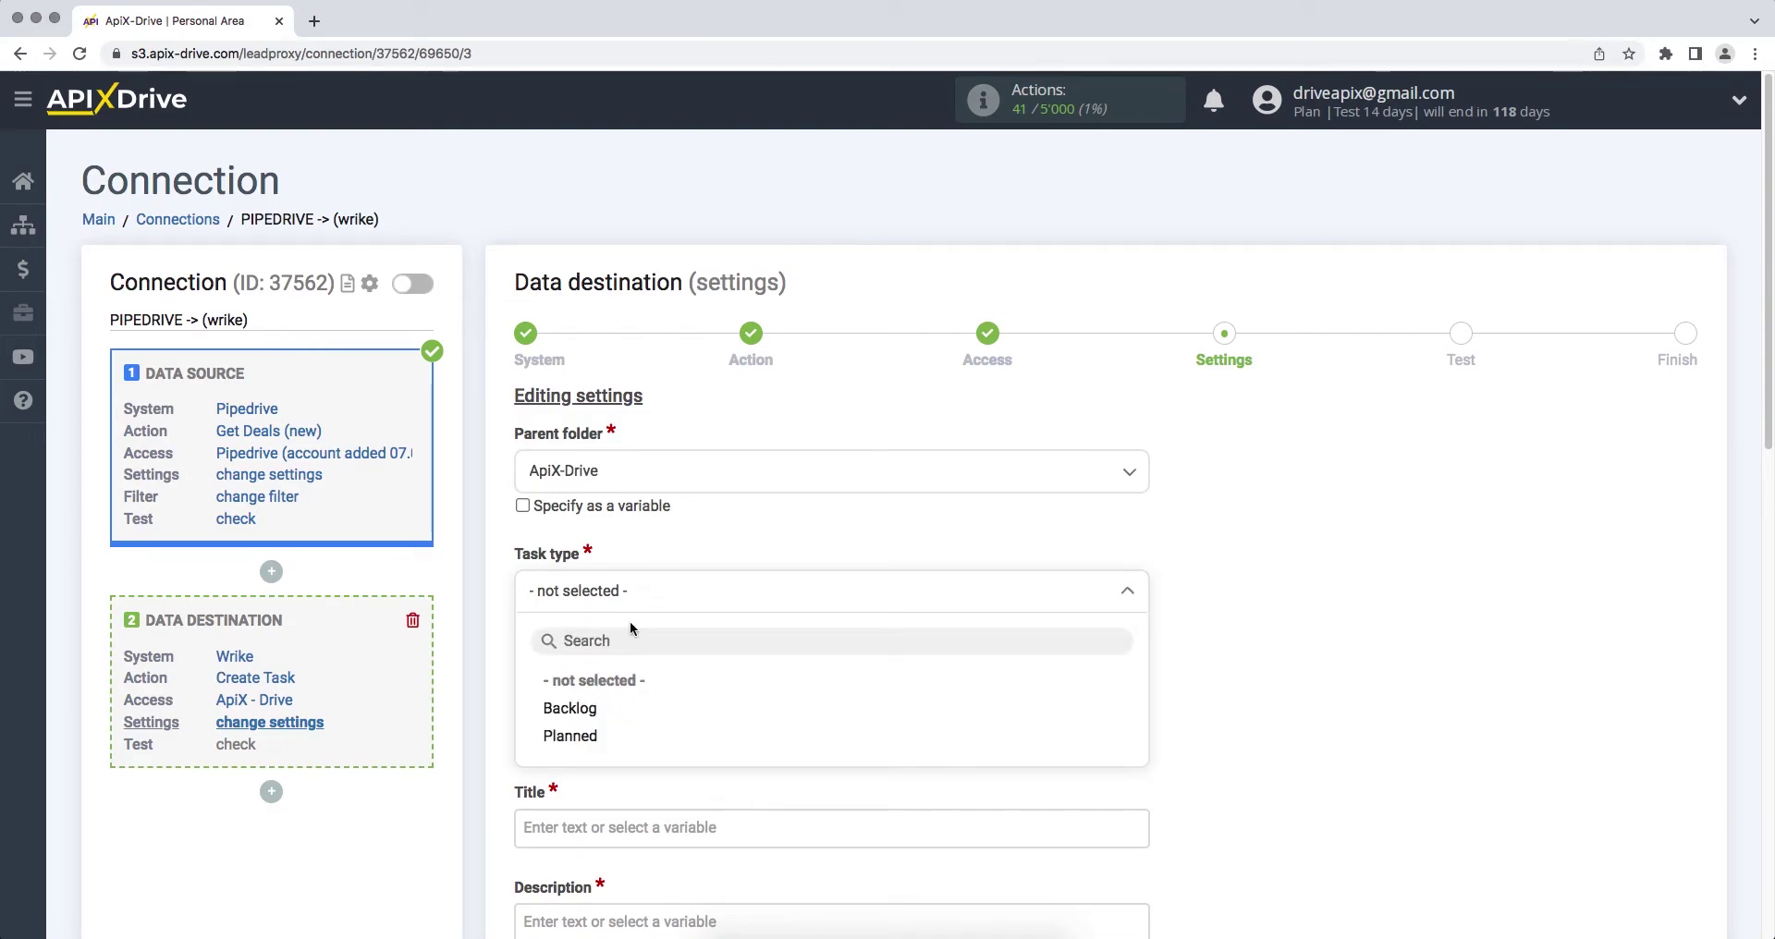
pyautogui.click(589, 738)
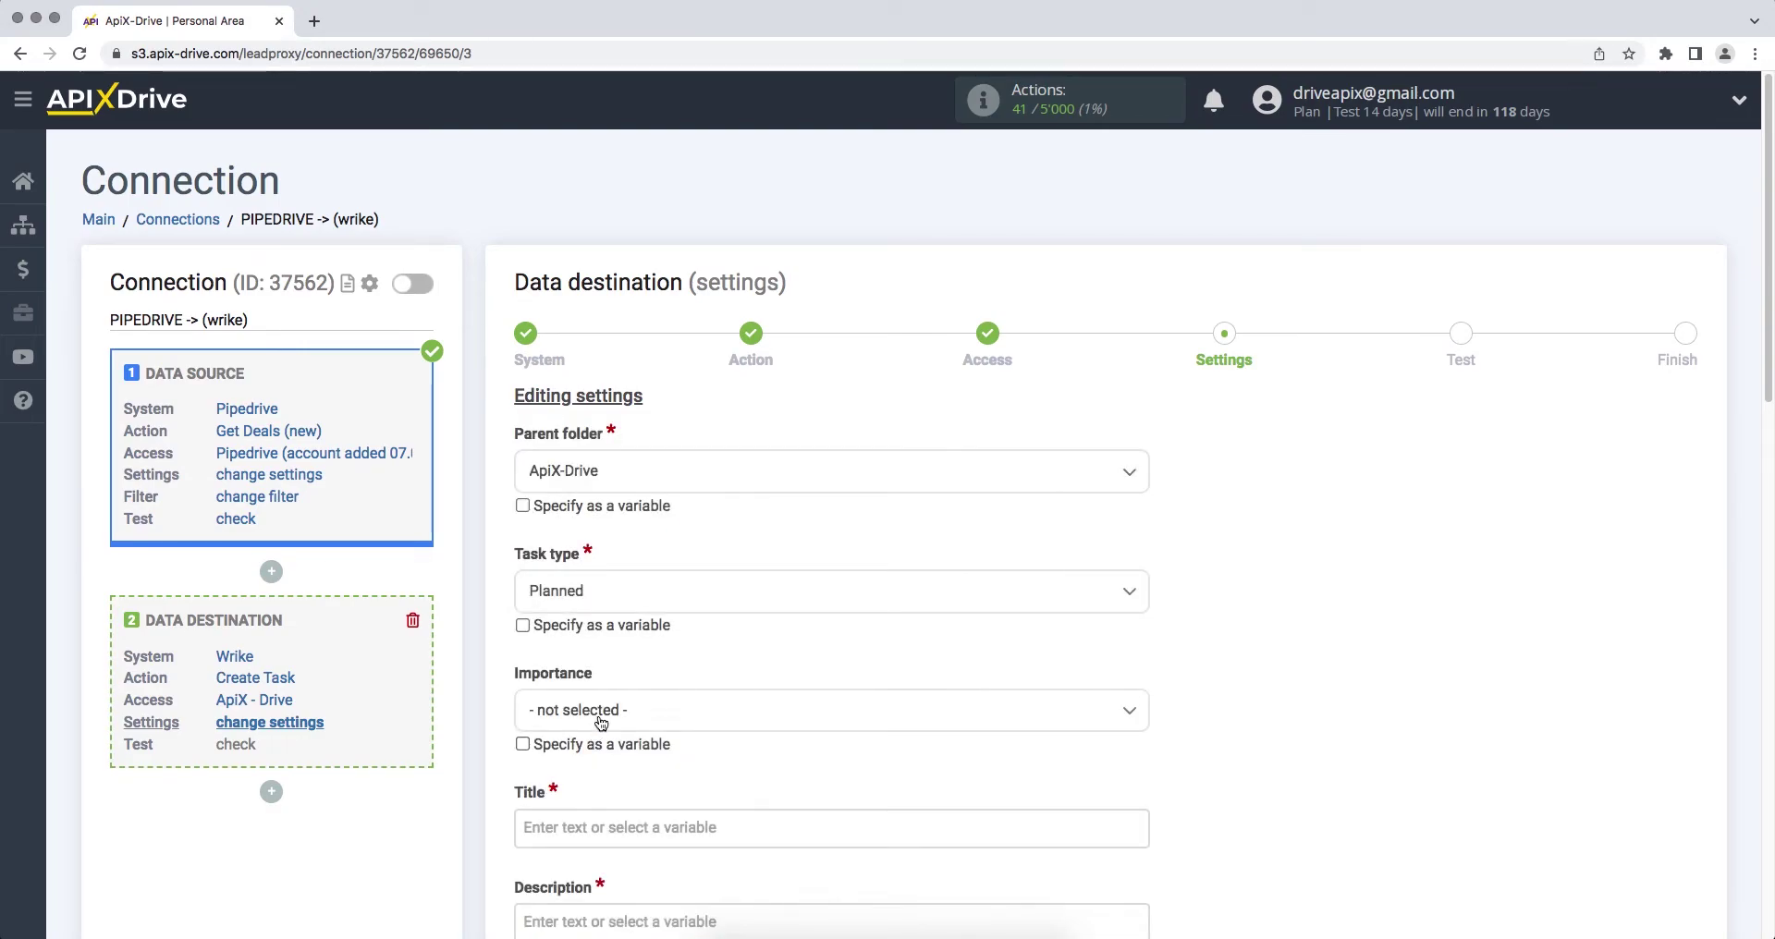
pyautogui.click(592, 712)
pyautogui.click(572, 825)
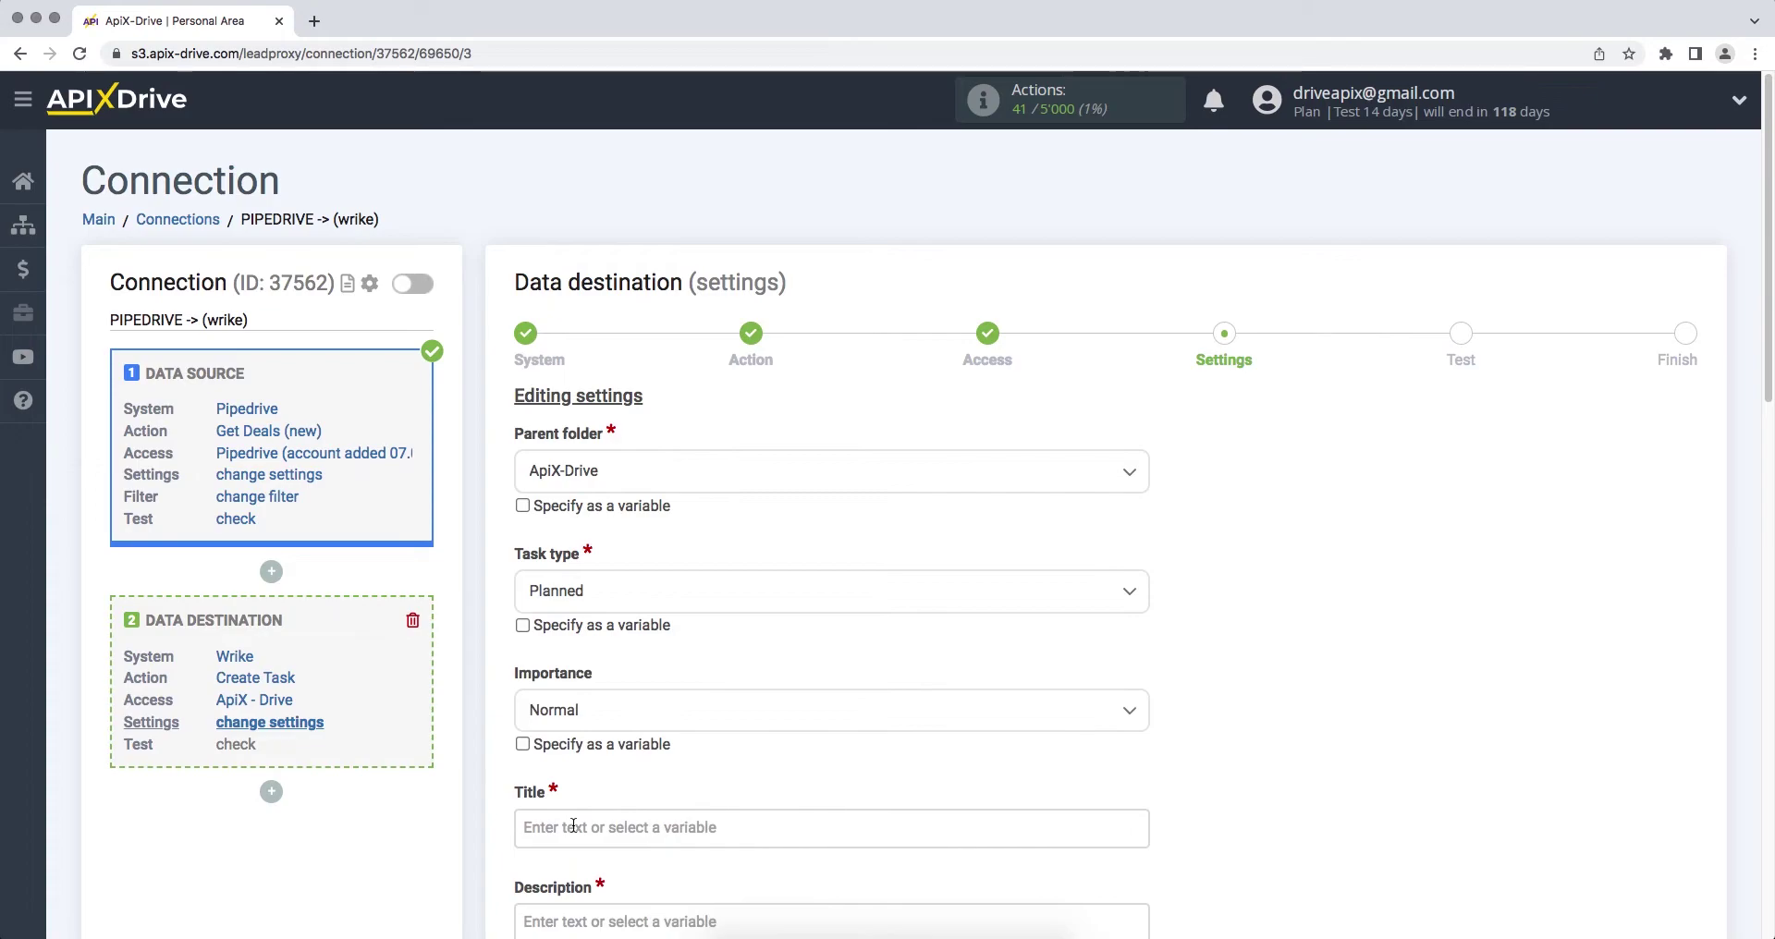
pyautogui.click(574, 824)
pyautogui.scroll(-6, 573, 824)
# Step: Set the Wrike task Title to 'New deal from Pipedrive' plus the contact person's Name variable
pyautogui.moveTo(1138, 417); pyautogui.dragTo(1137, 450)
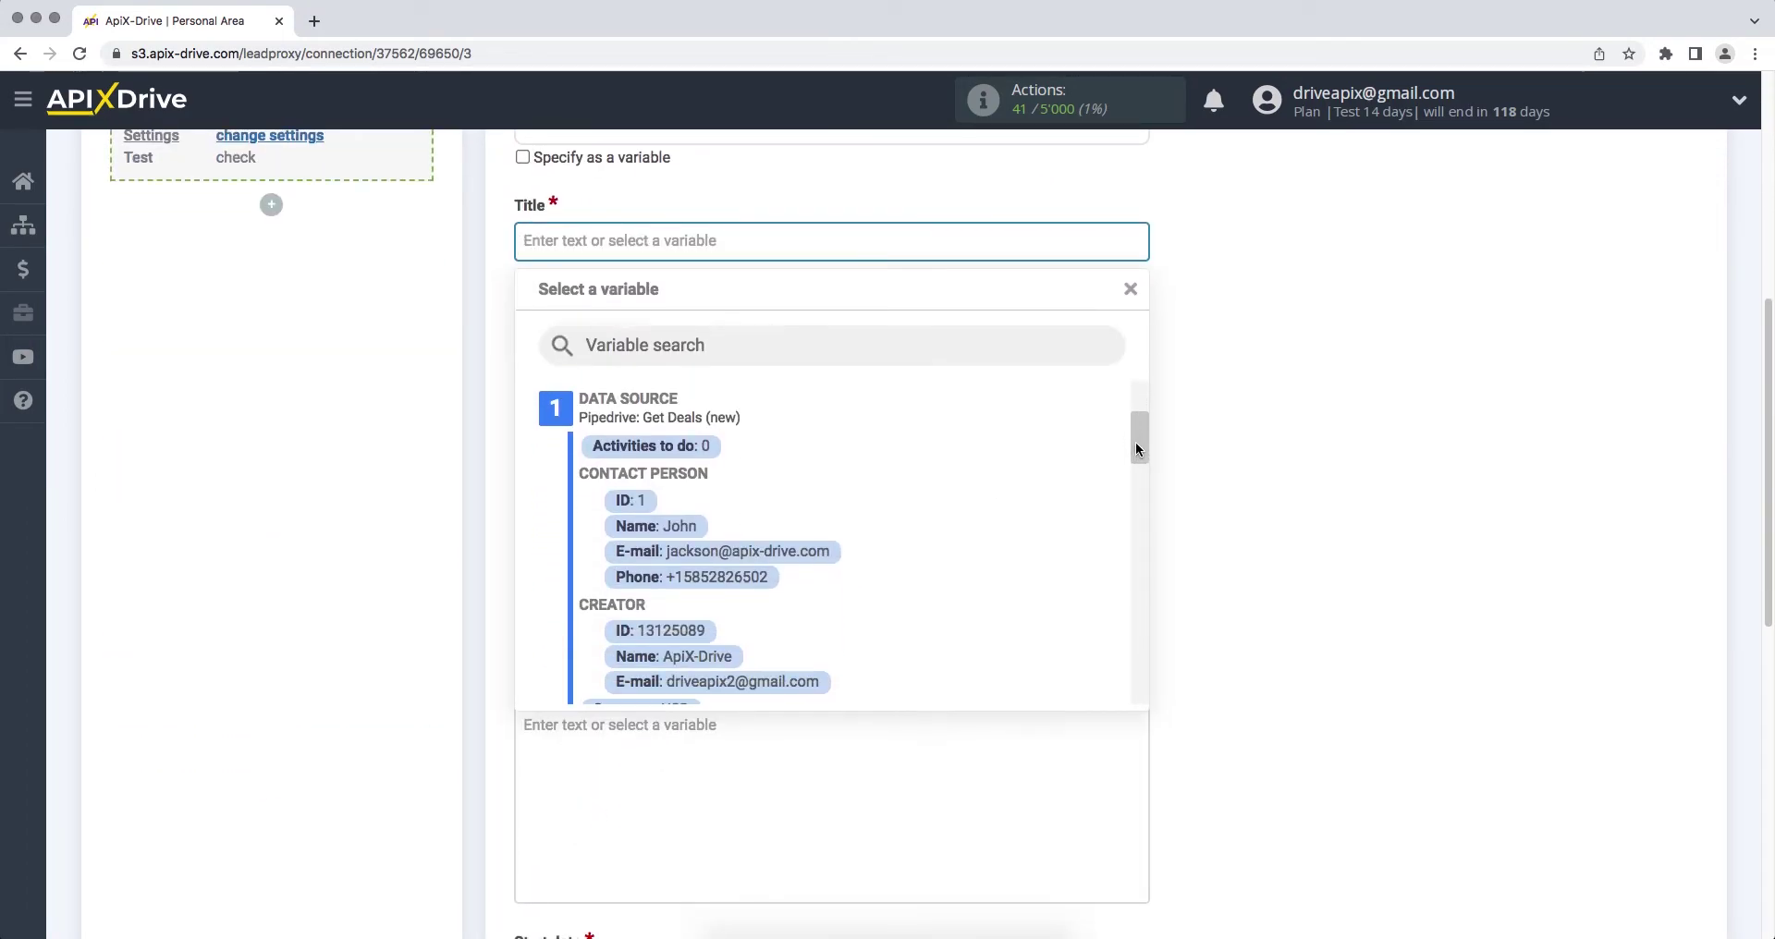
pyautogui.click(680, 525)
pyautogui.click(523, 243)
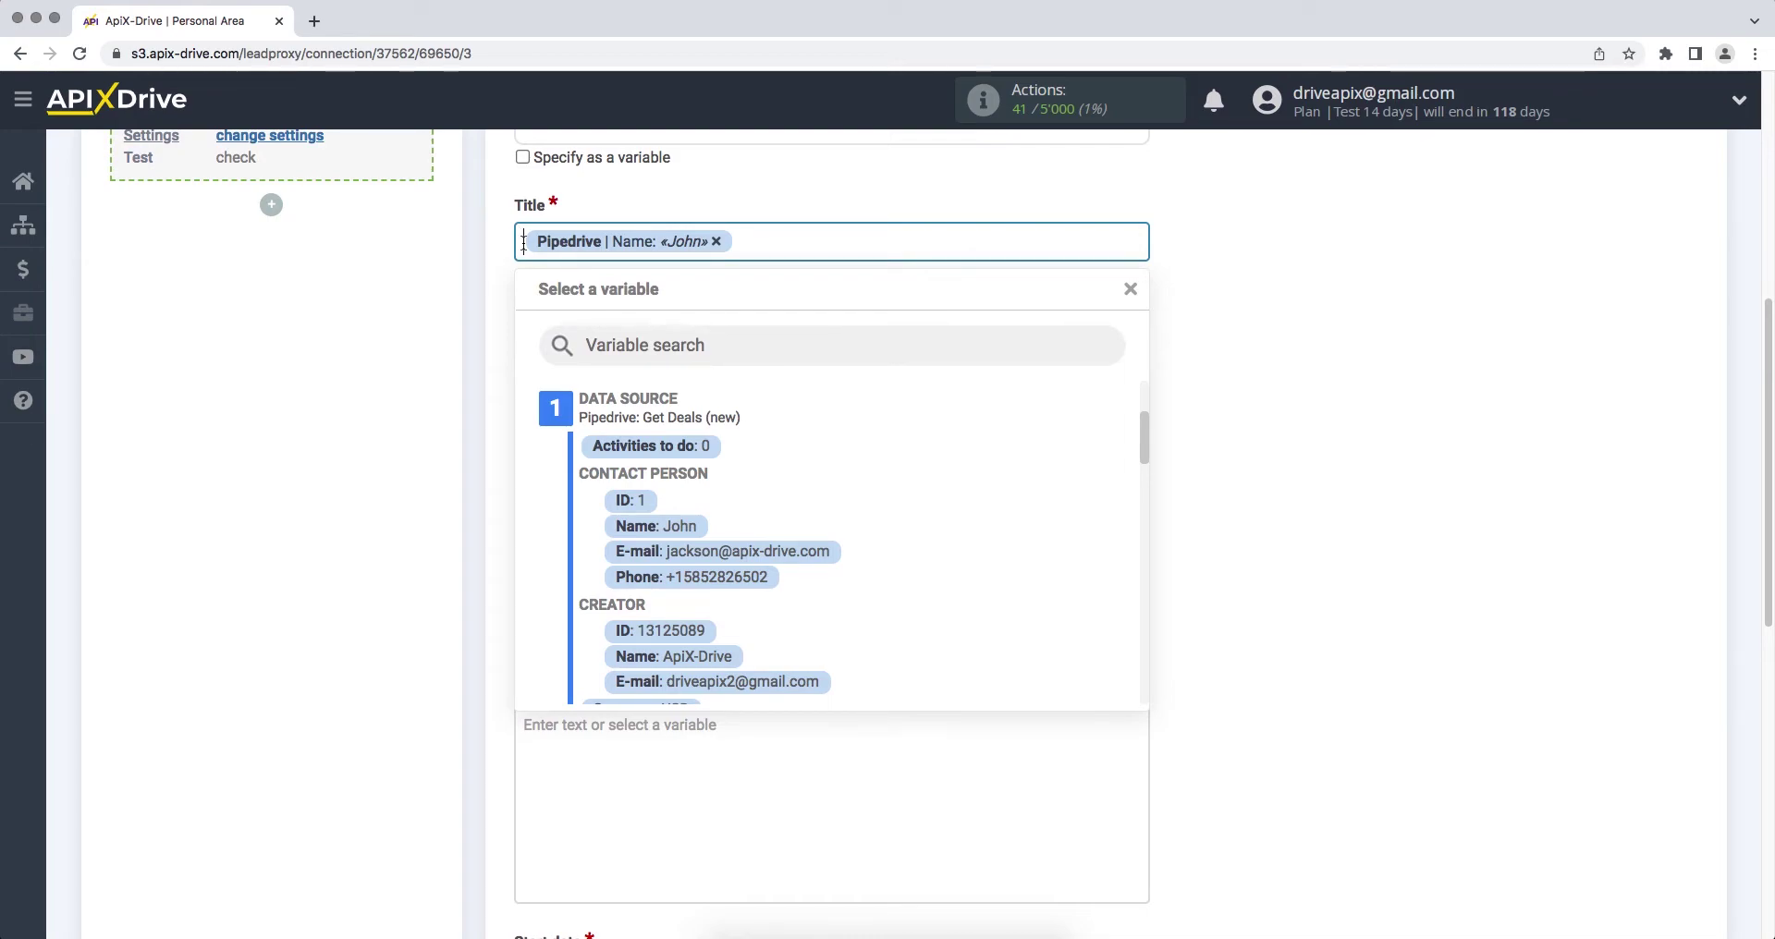
pyautogui.write('New dea')
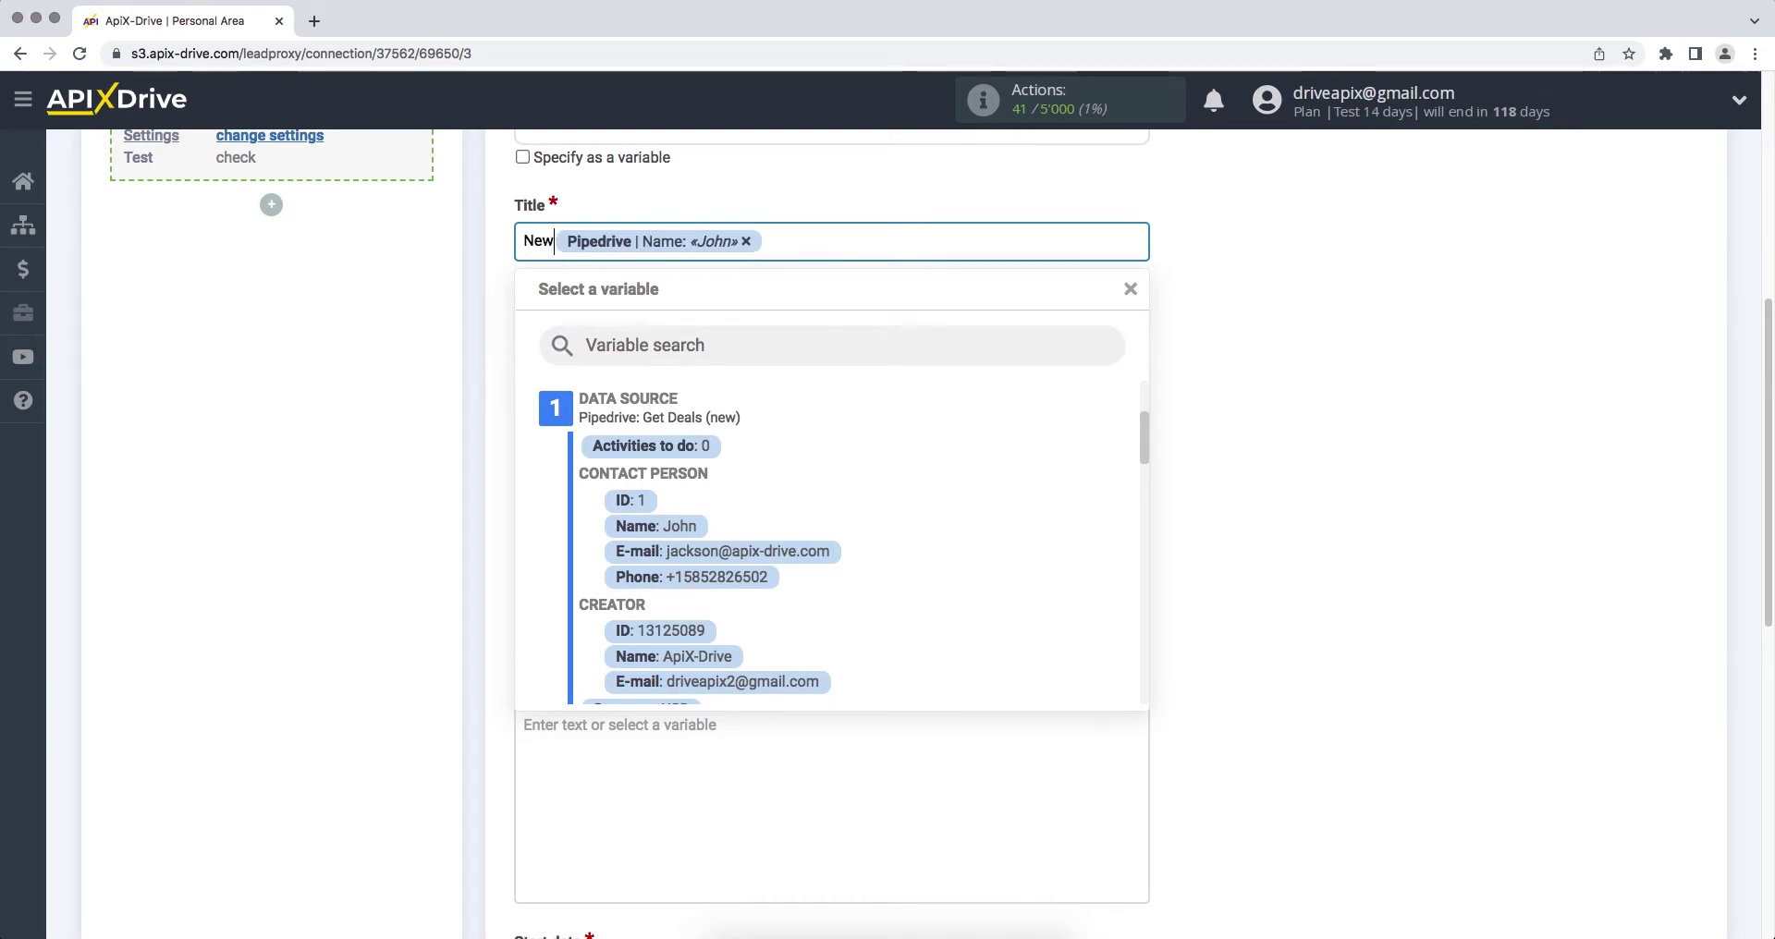
pyautogui.write('l from P')
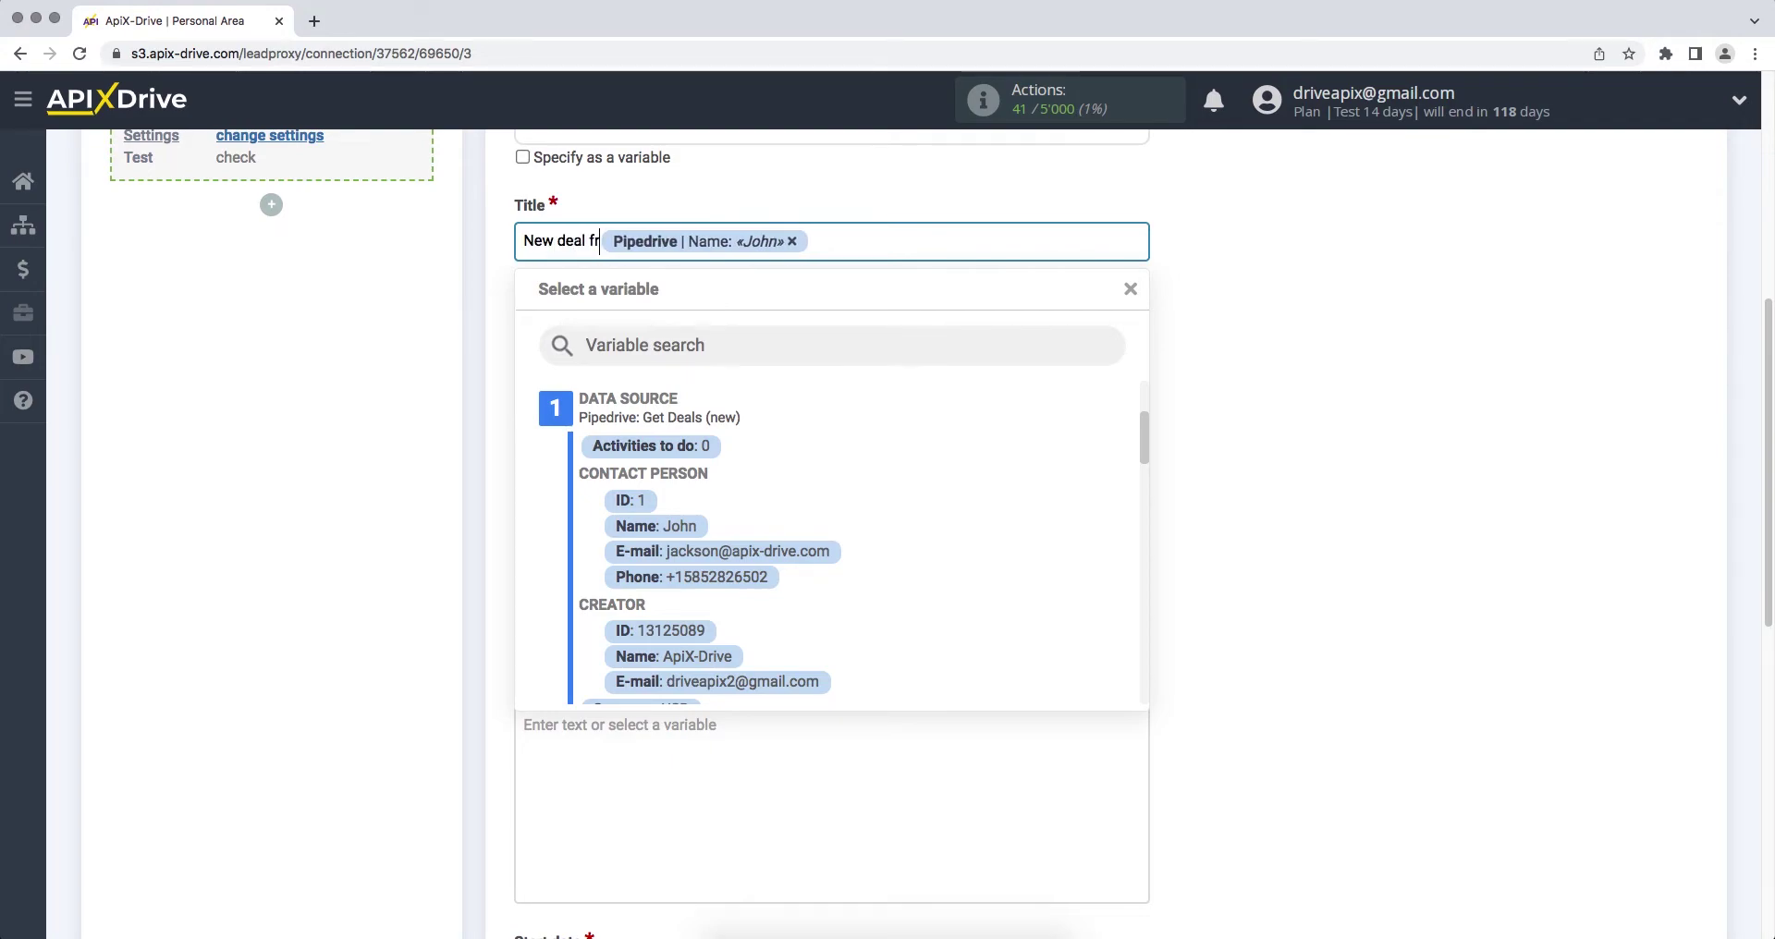
pyautogui.write('ipedrive')
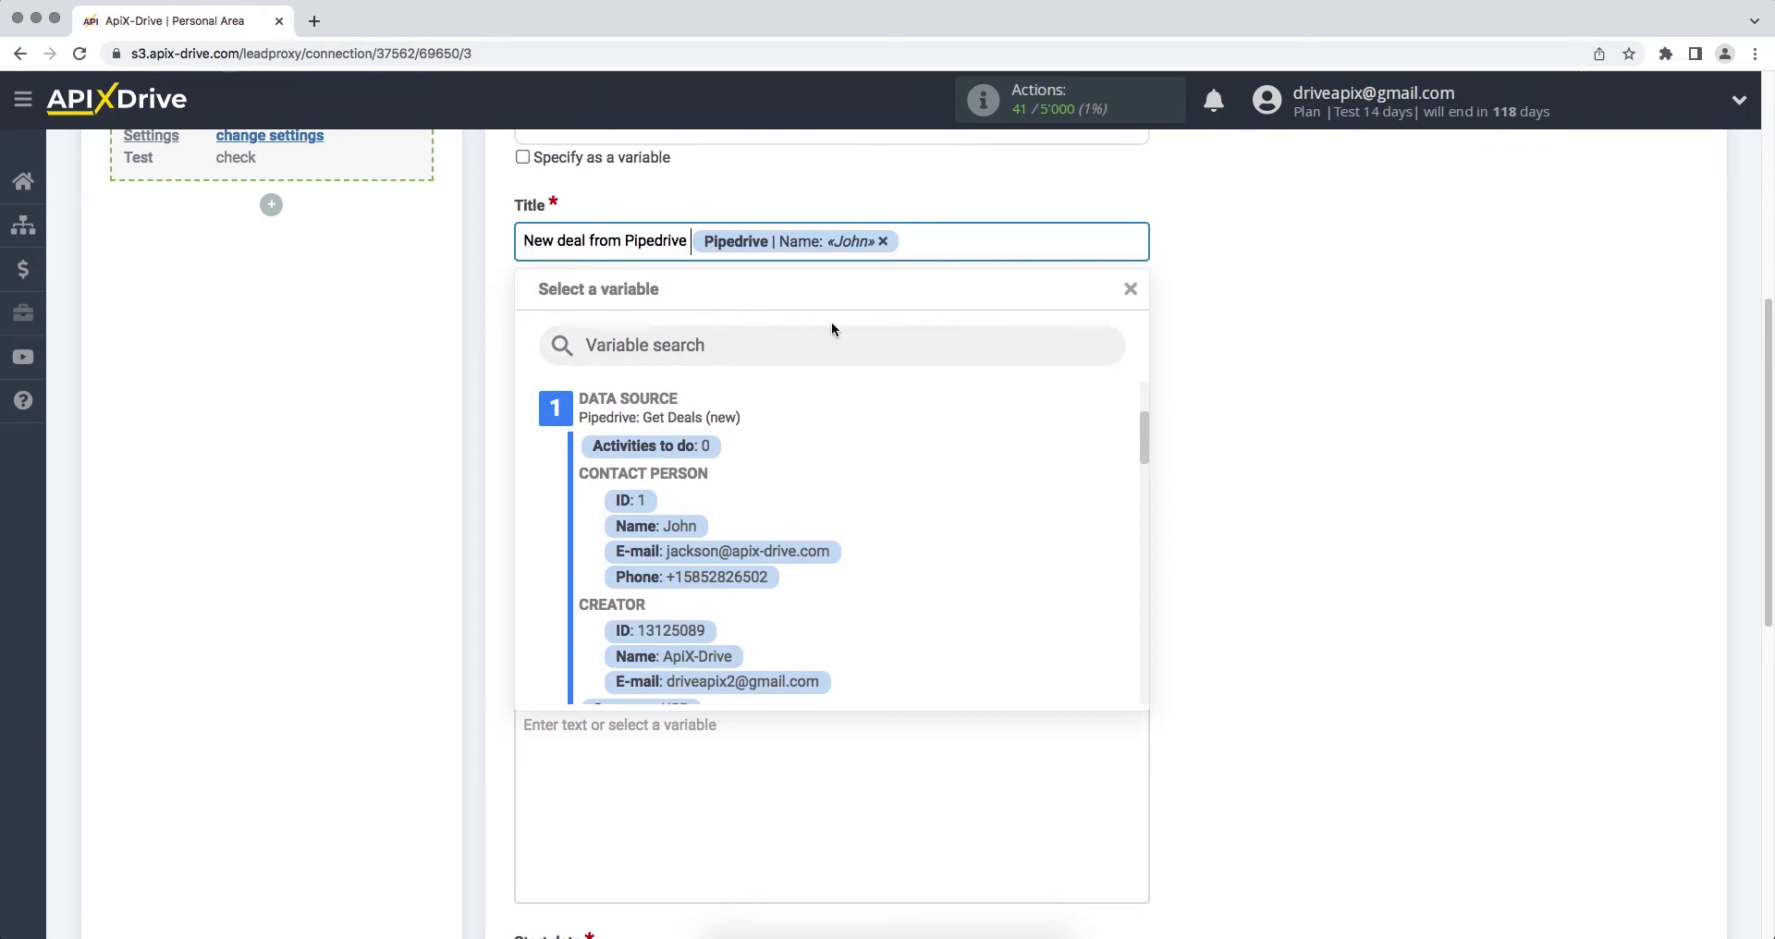
pyautogui.click(1161, 449)
# Step: Start the Description with Name and Email lines linked to the contact's name and e-mail variables
pyautogui.click(1058, 392)
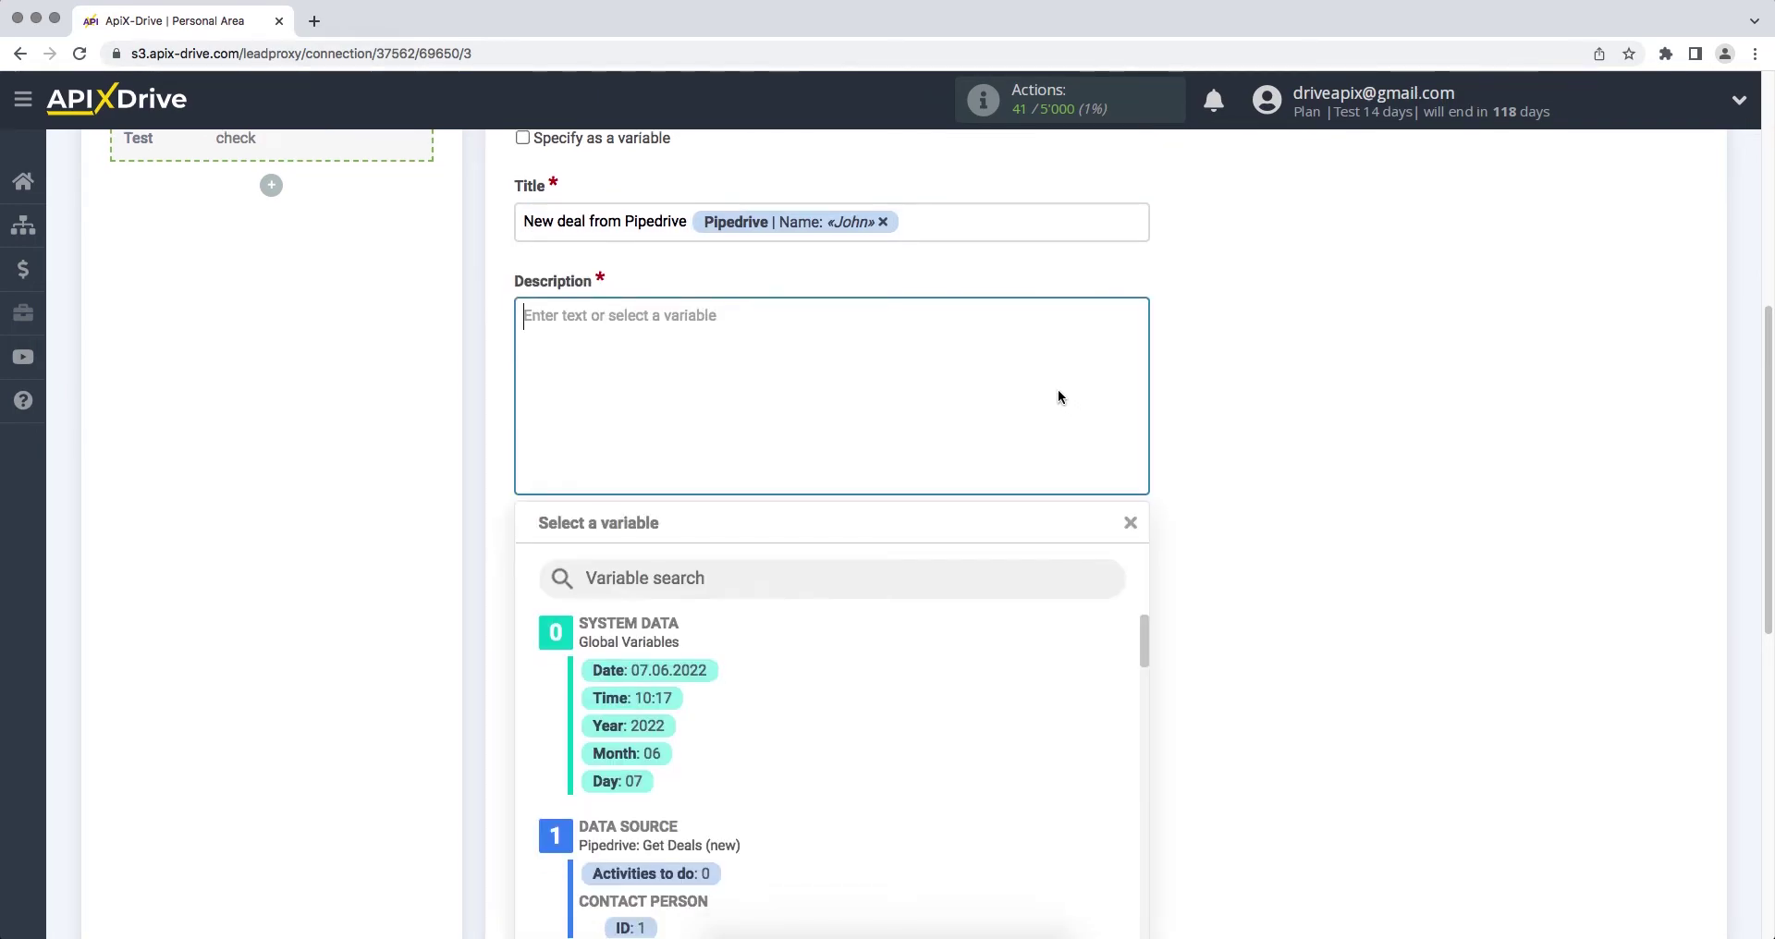
pyautogui.scroll(-1, 1058, 392)
pyautogui.write('Name')
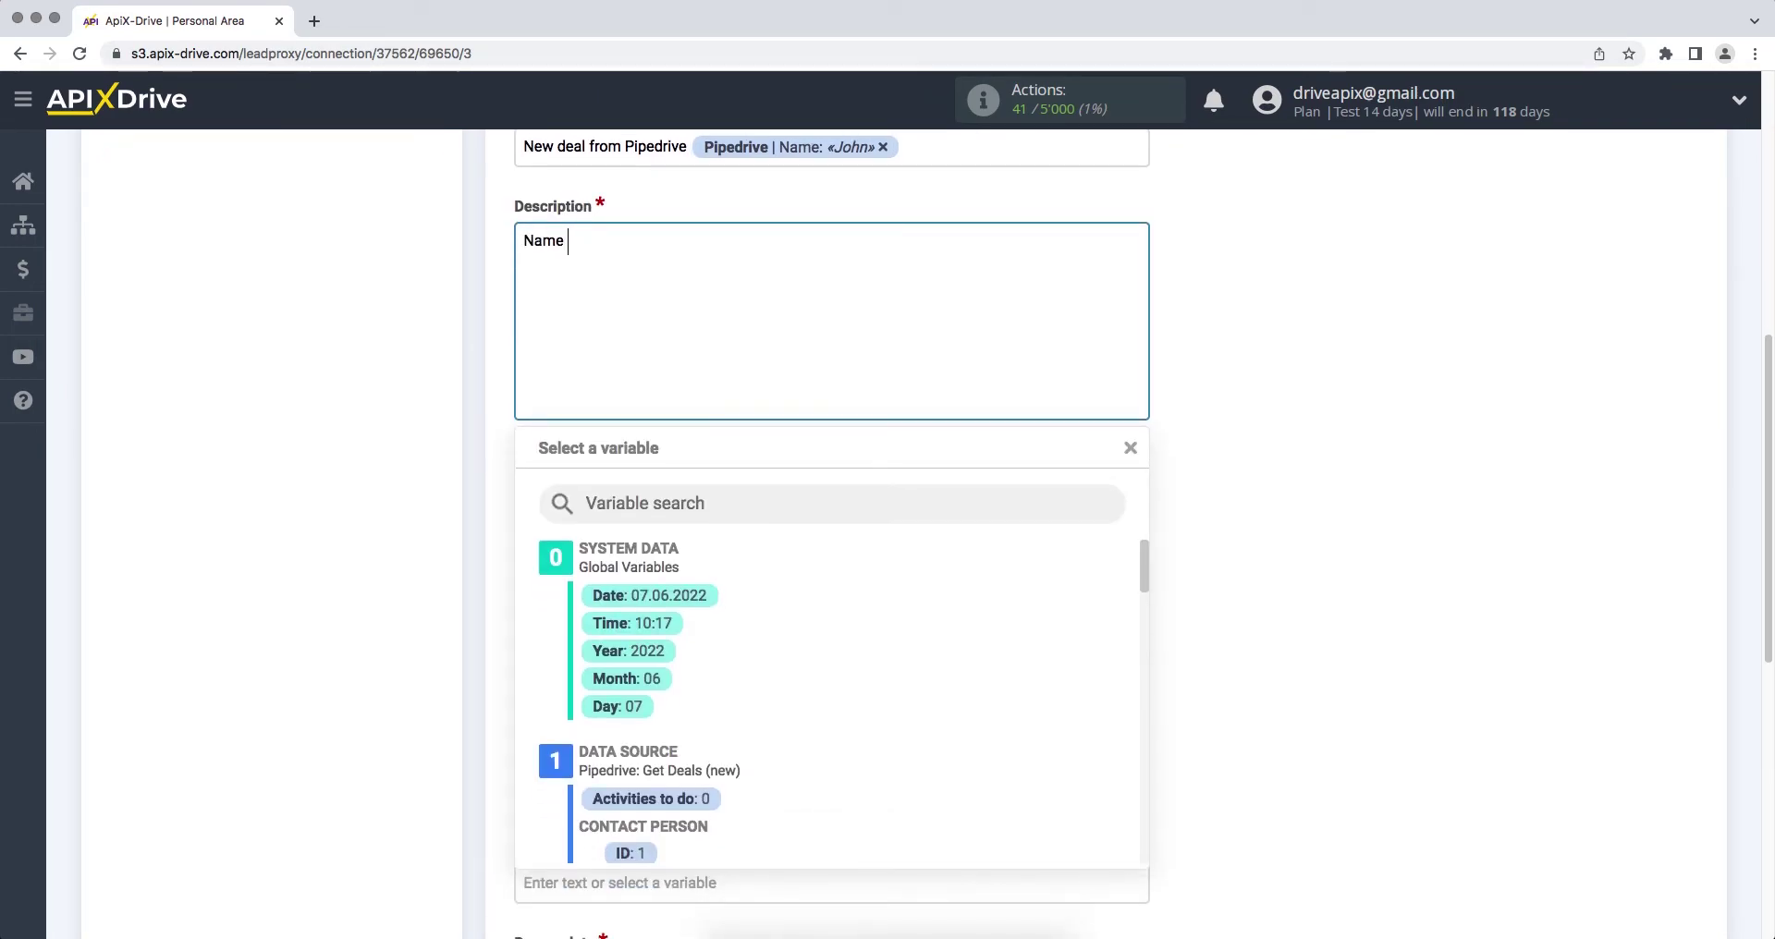
pyautogui.moveTo(1141, 552); pyautogui.dragTo(1141, 568)
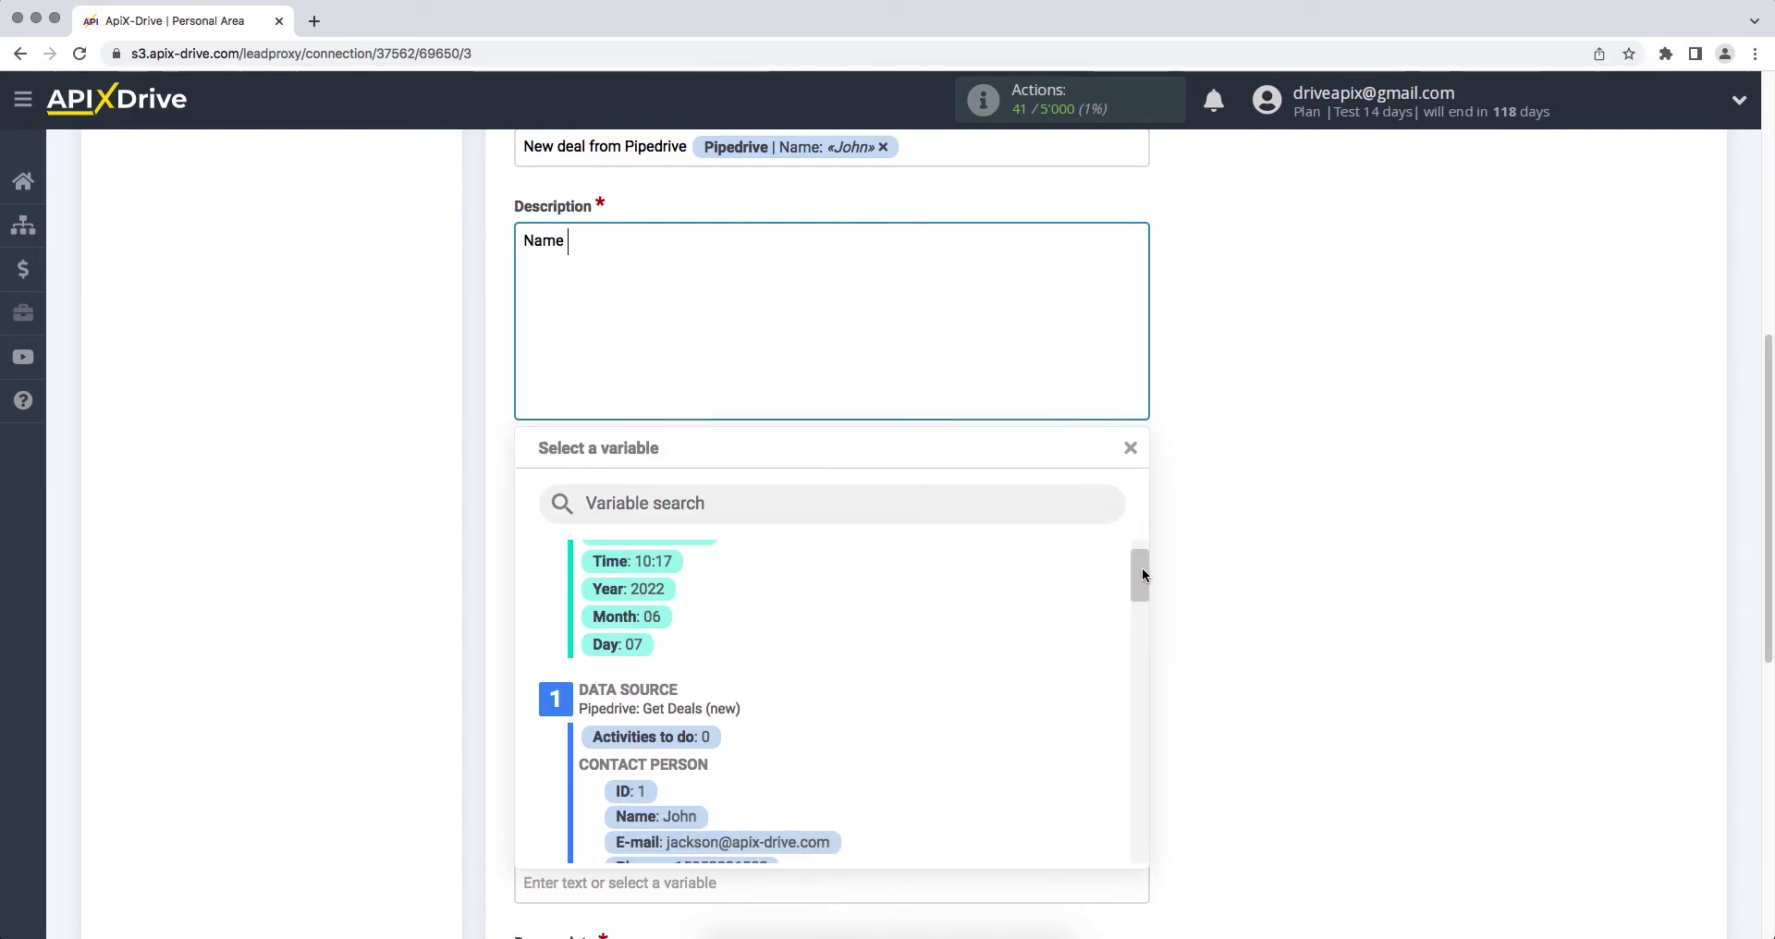
pyautogui.click(698, 818)
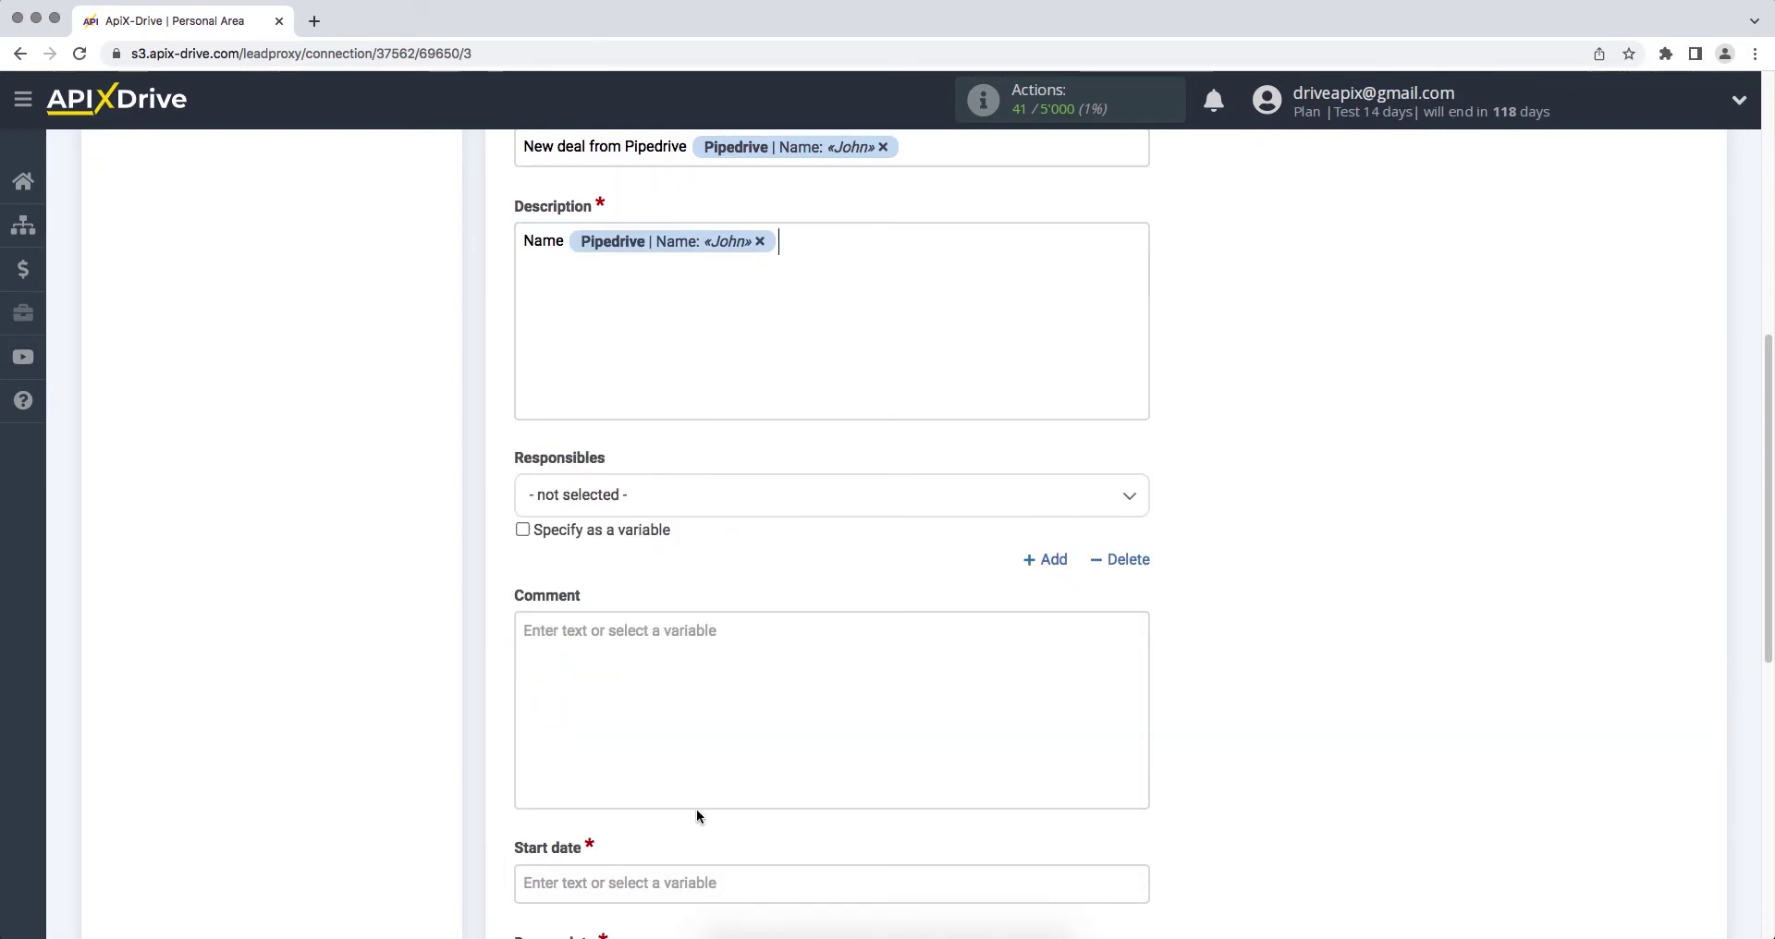
pyautogui.press('Return')
pyautogui.write('Email')
pyautogui.click(662, 267)
pyautogui.click(736, 844)
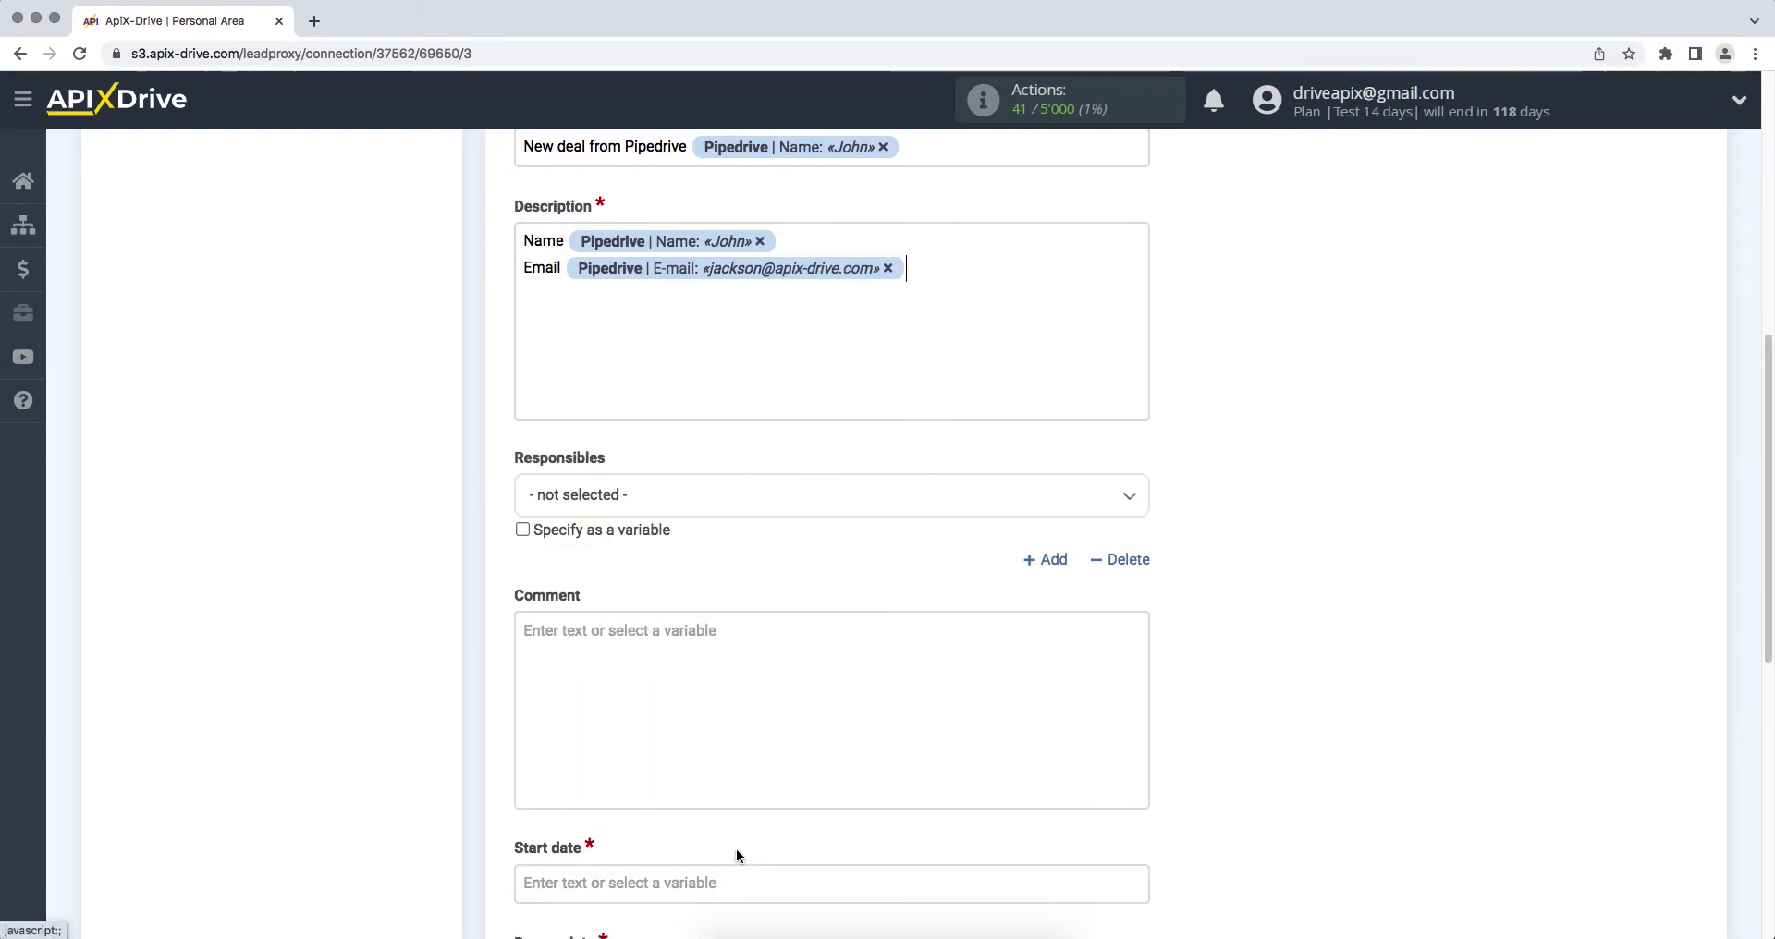
# Step: Add Phone and Product lines linked to the contact phone and product Title variables
pyautogui.write('Phon')
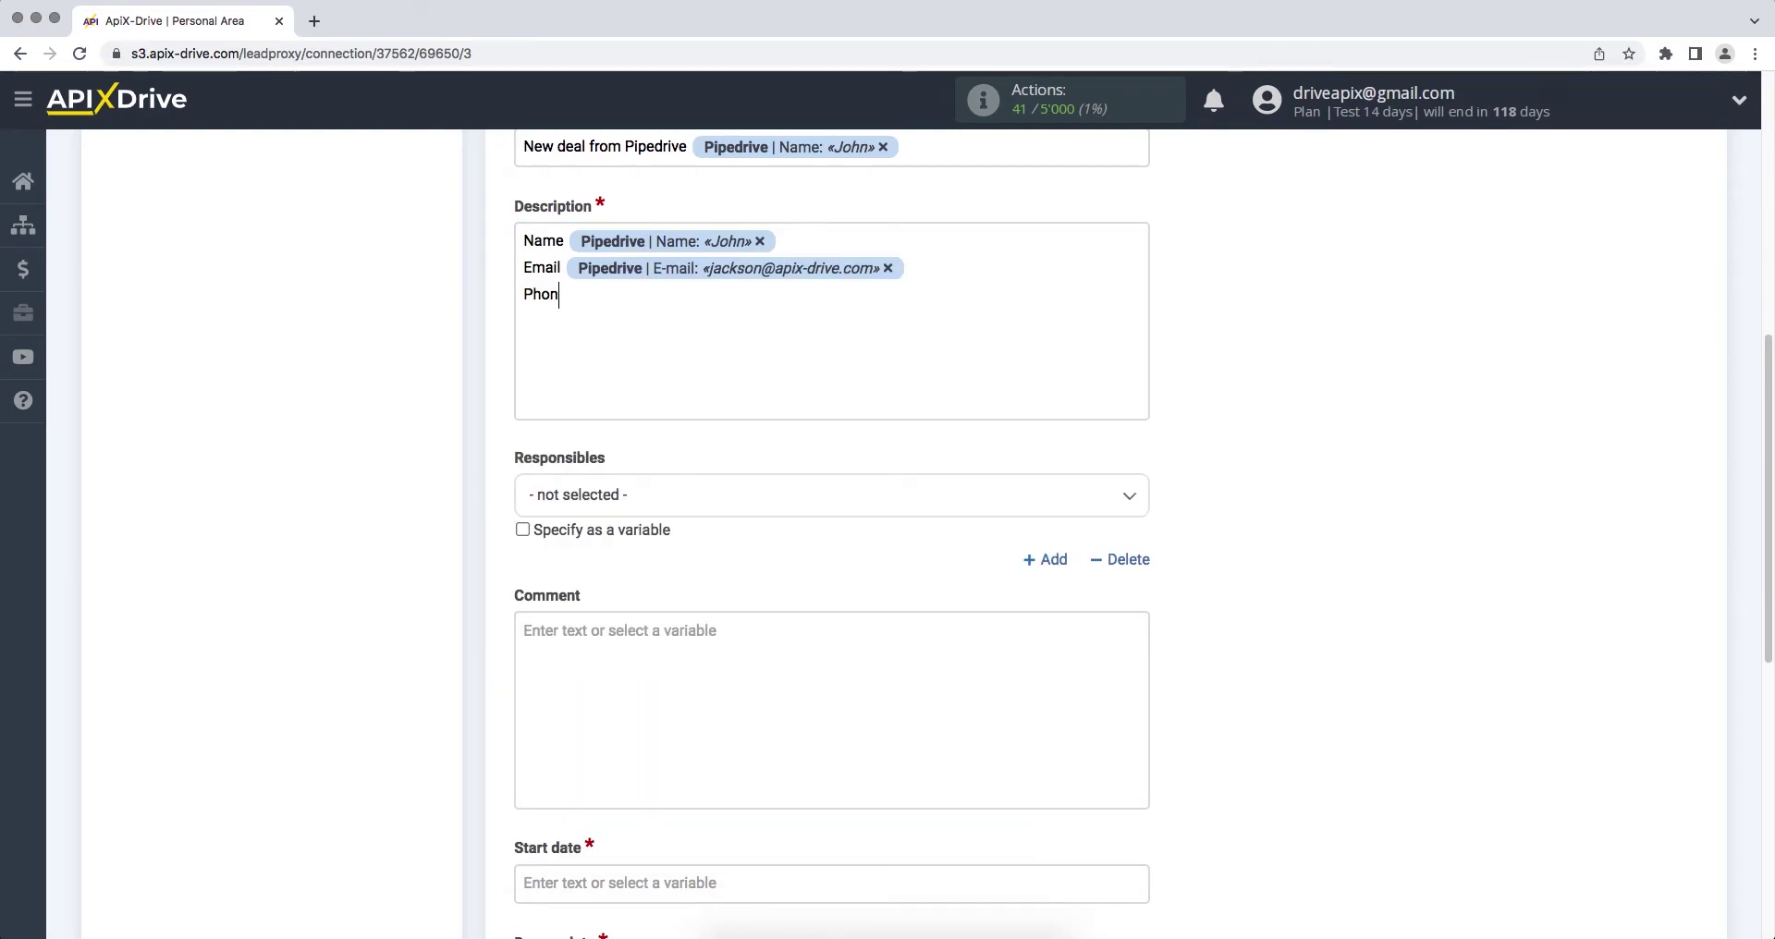
pyautogui.write('e')
pyautogui.click(743, 301)
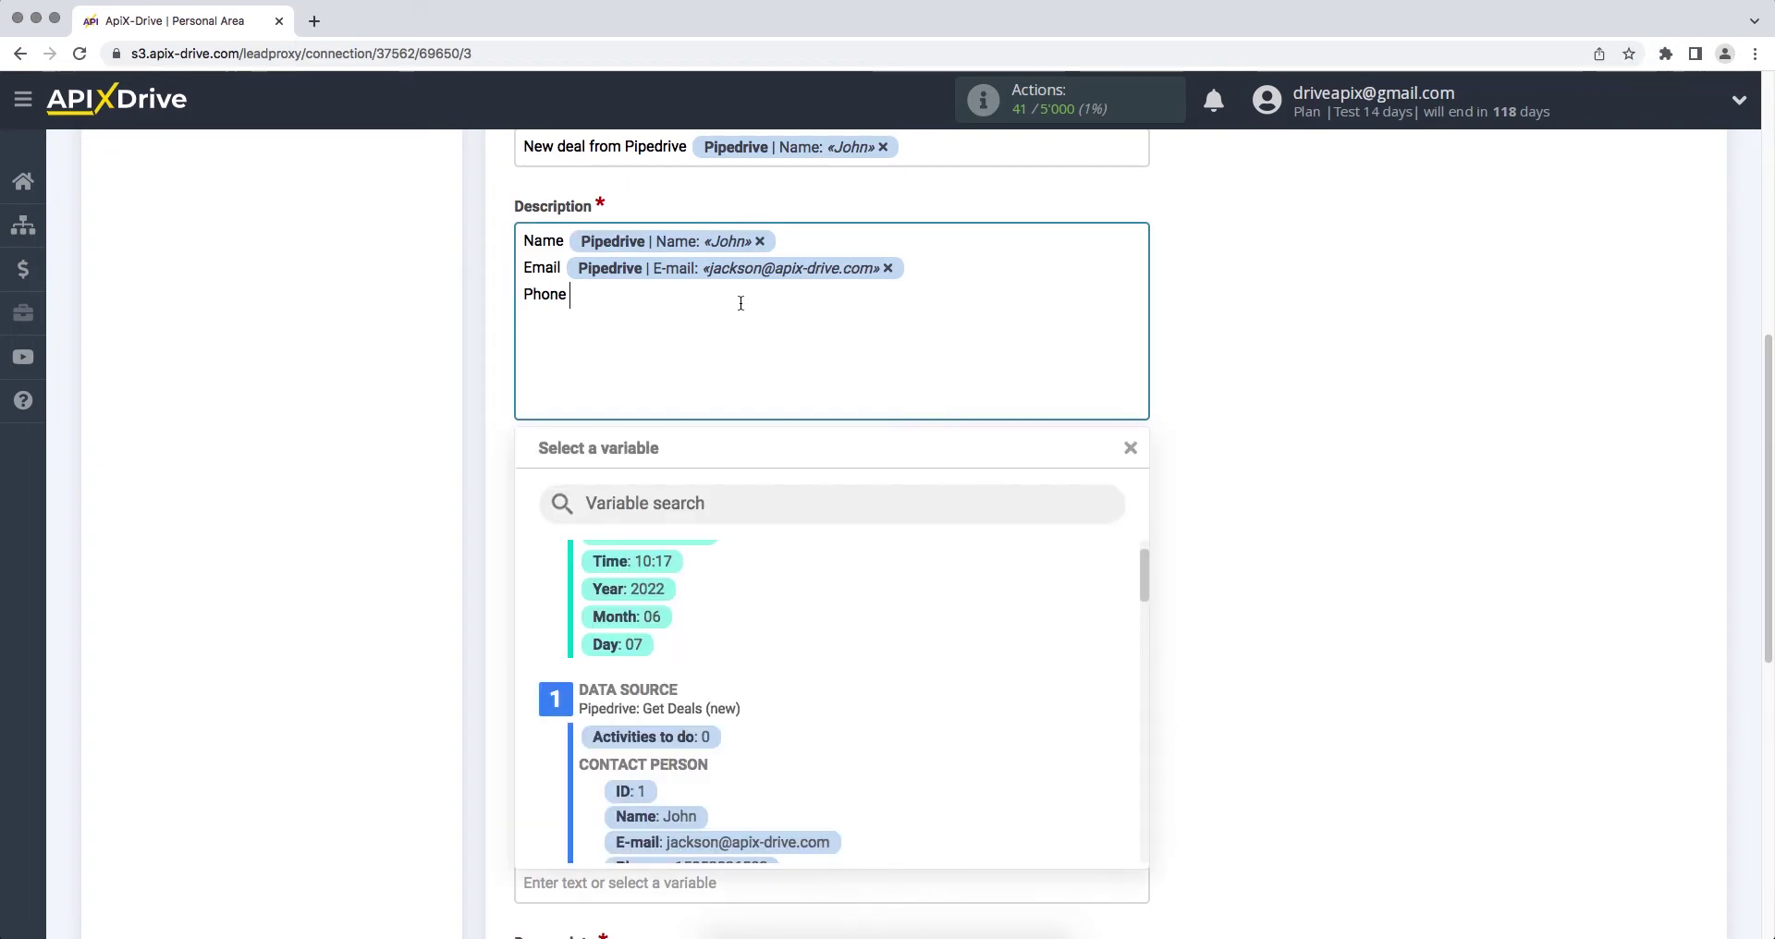
pyautogui.moveTo(1137, 583); pyautogui.dragTo(1139, 601)
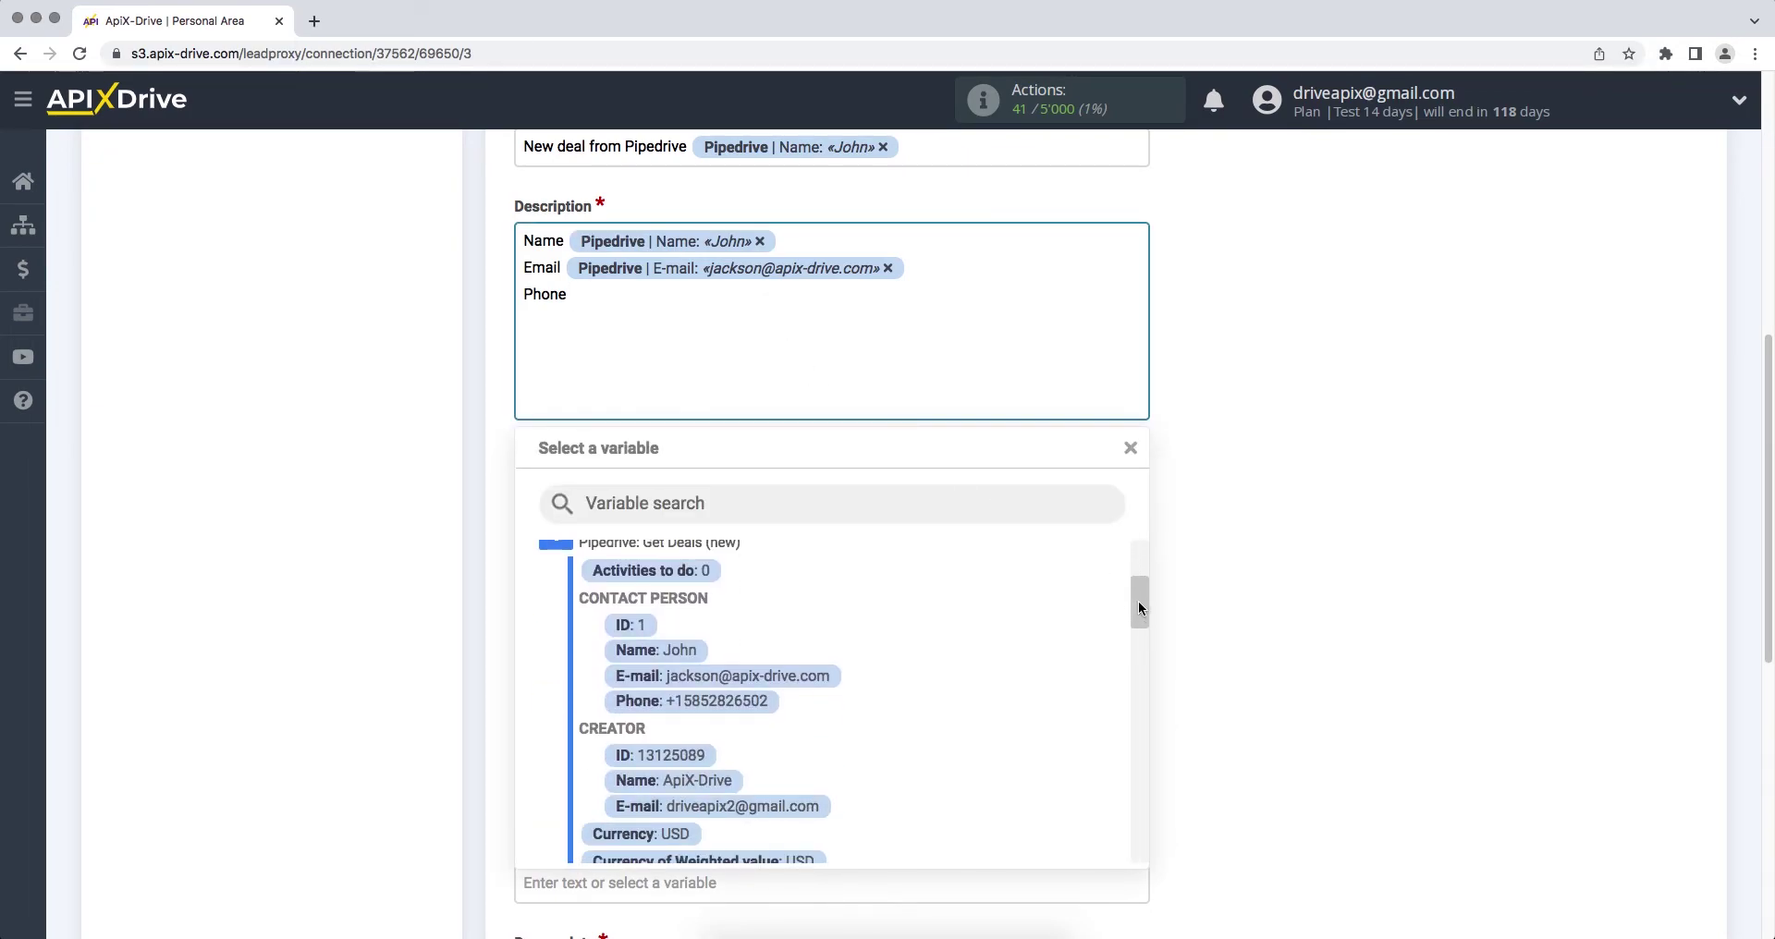
pyautogui.click(741, 698)
pyautogui.write('P')
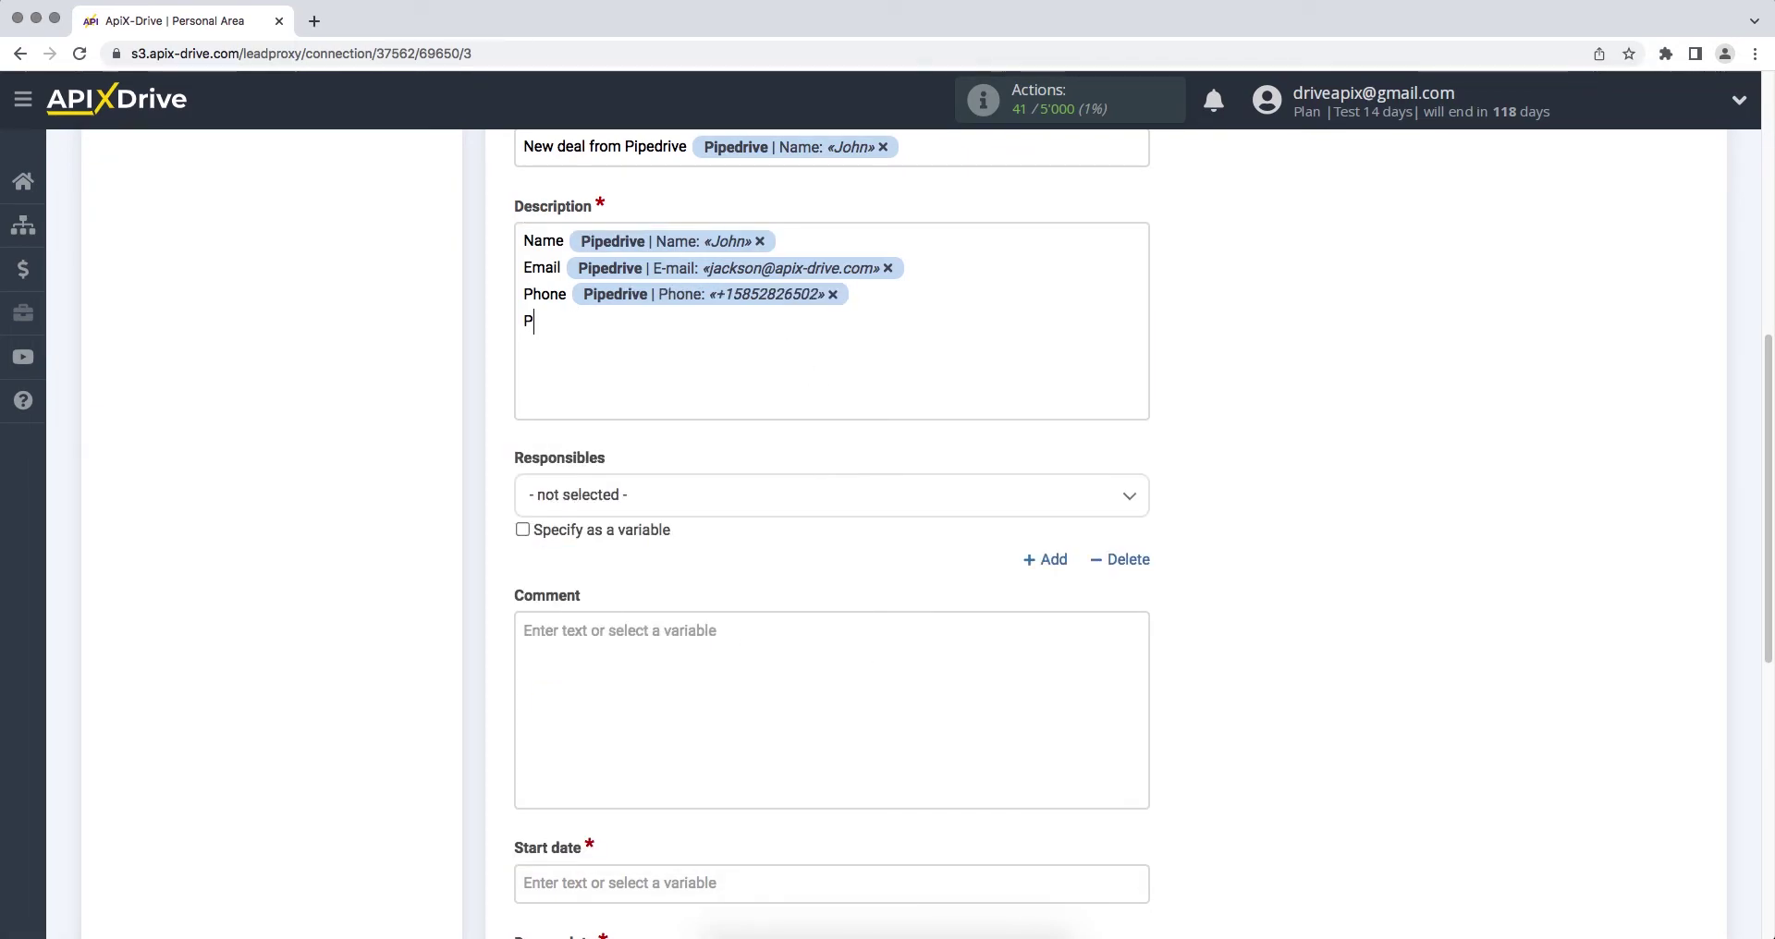
pyautogui.write('roduc')
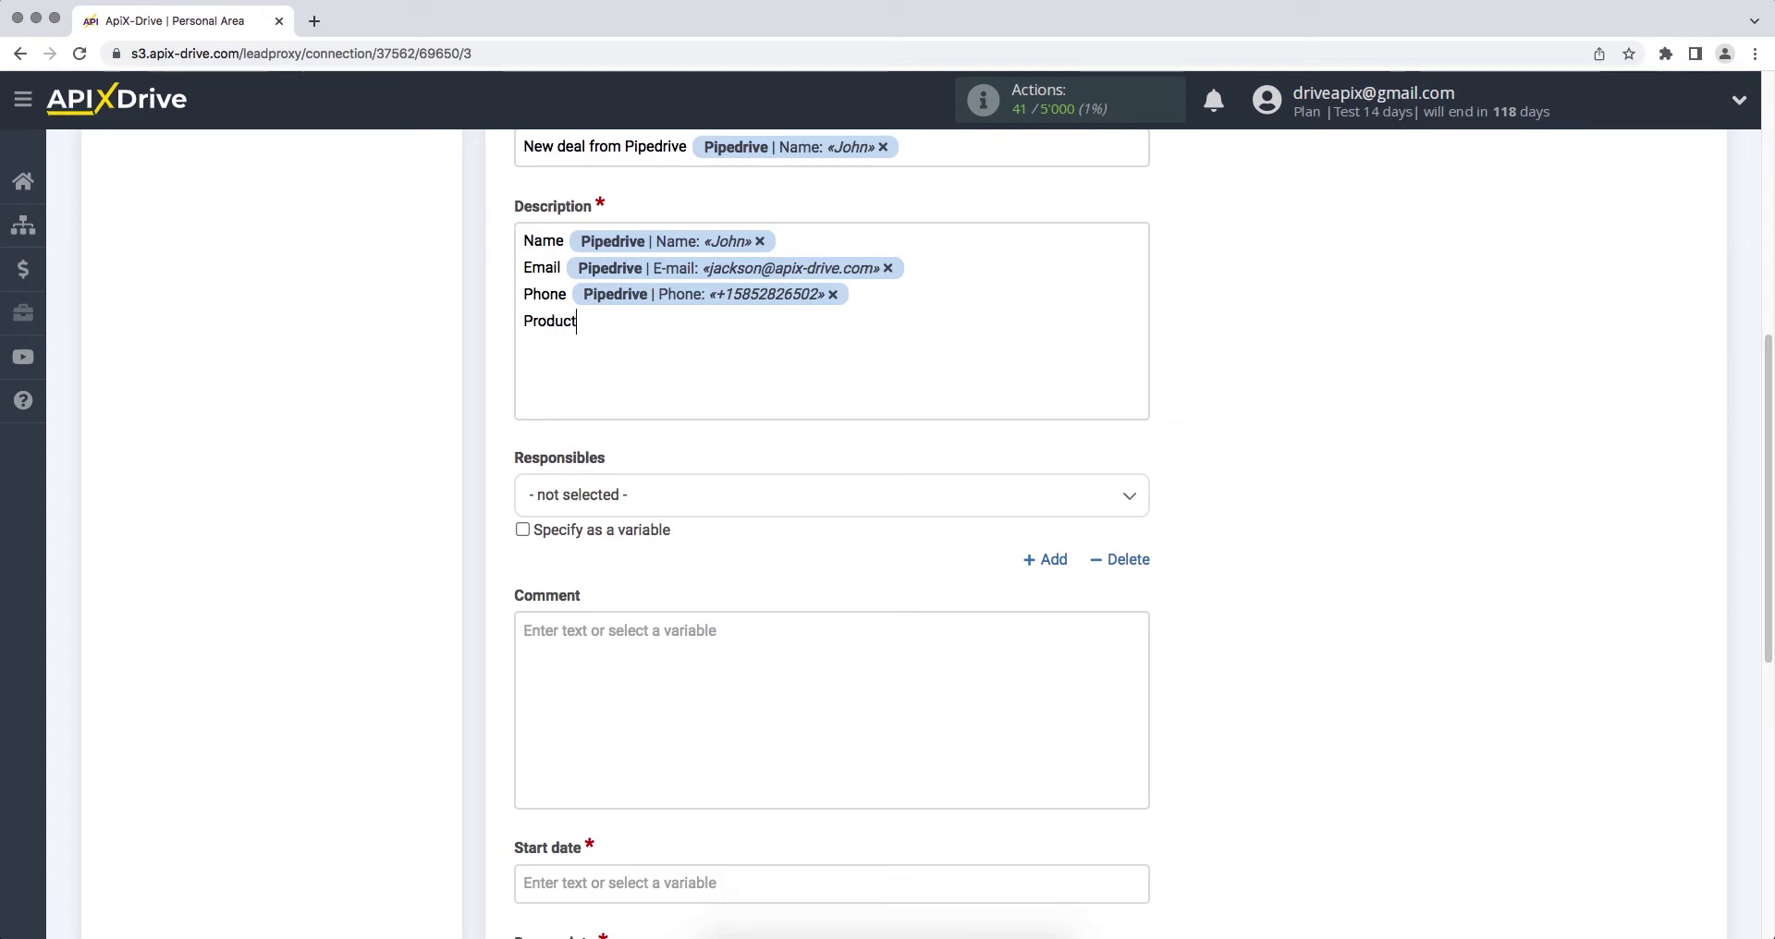
pyautogui.write('t')
pyautogui.click(687, 316)
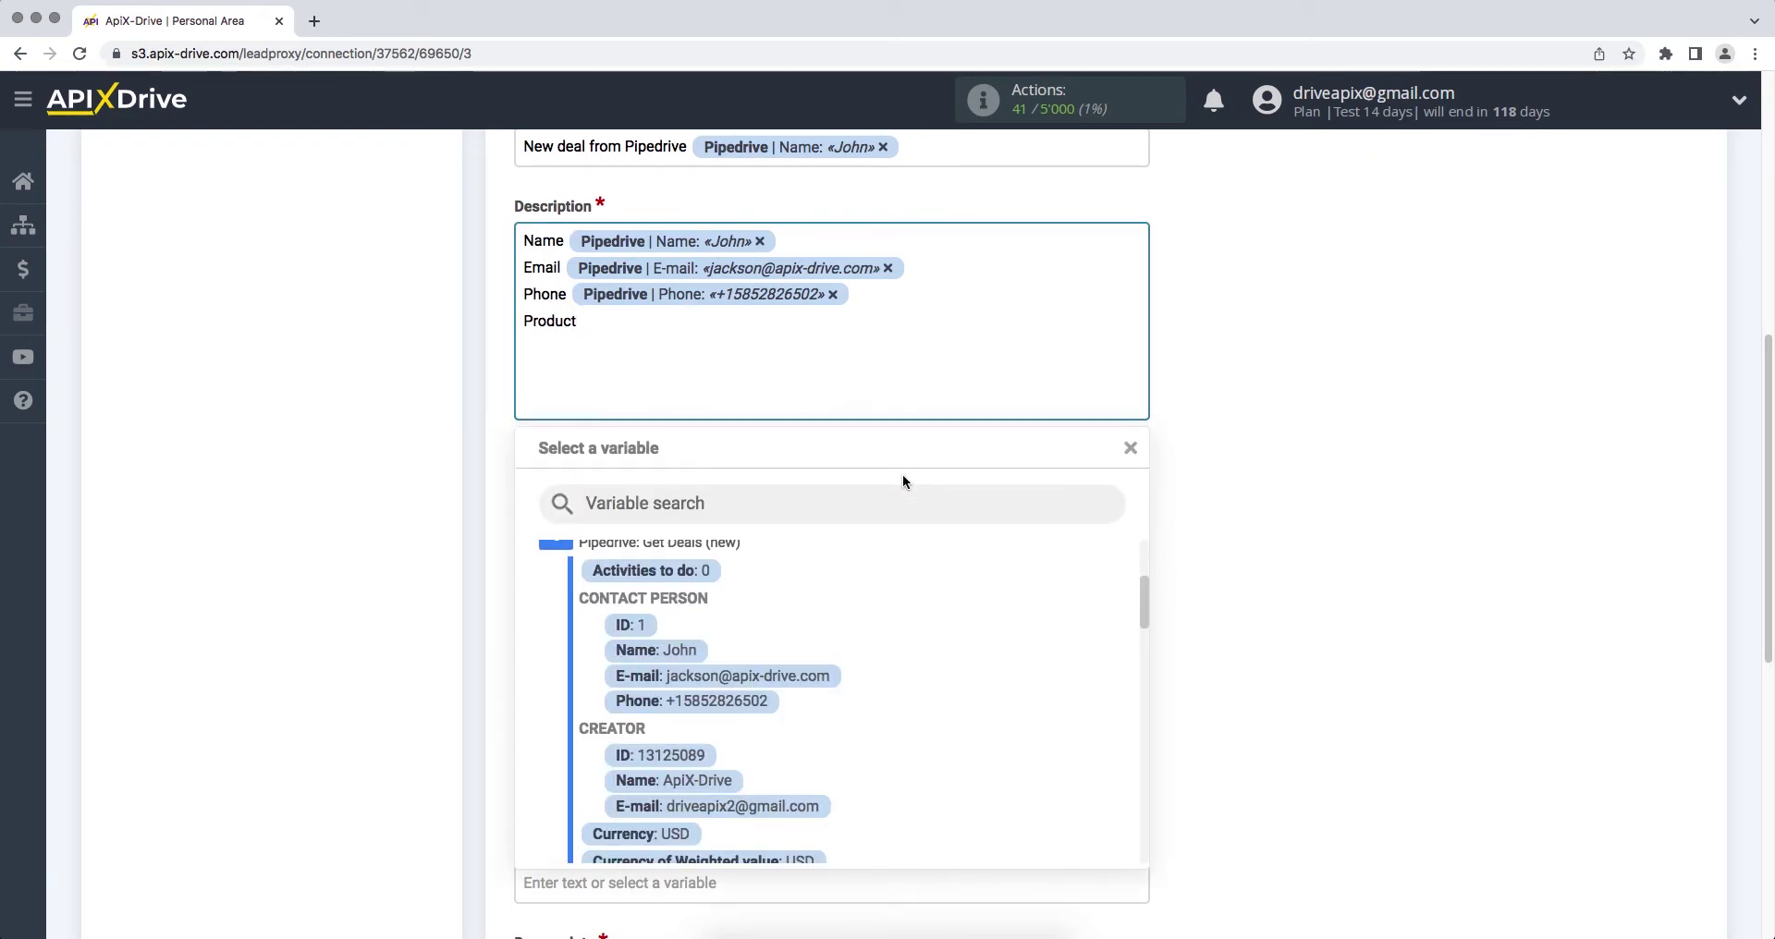
pyautogui.moveTo(1135, 597); pyautogui.dragTo(1145, 784)
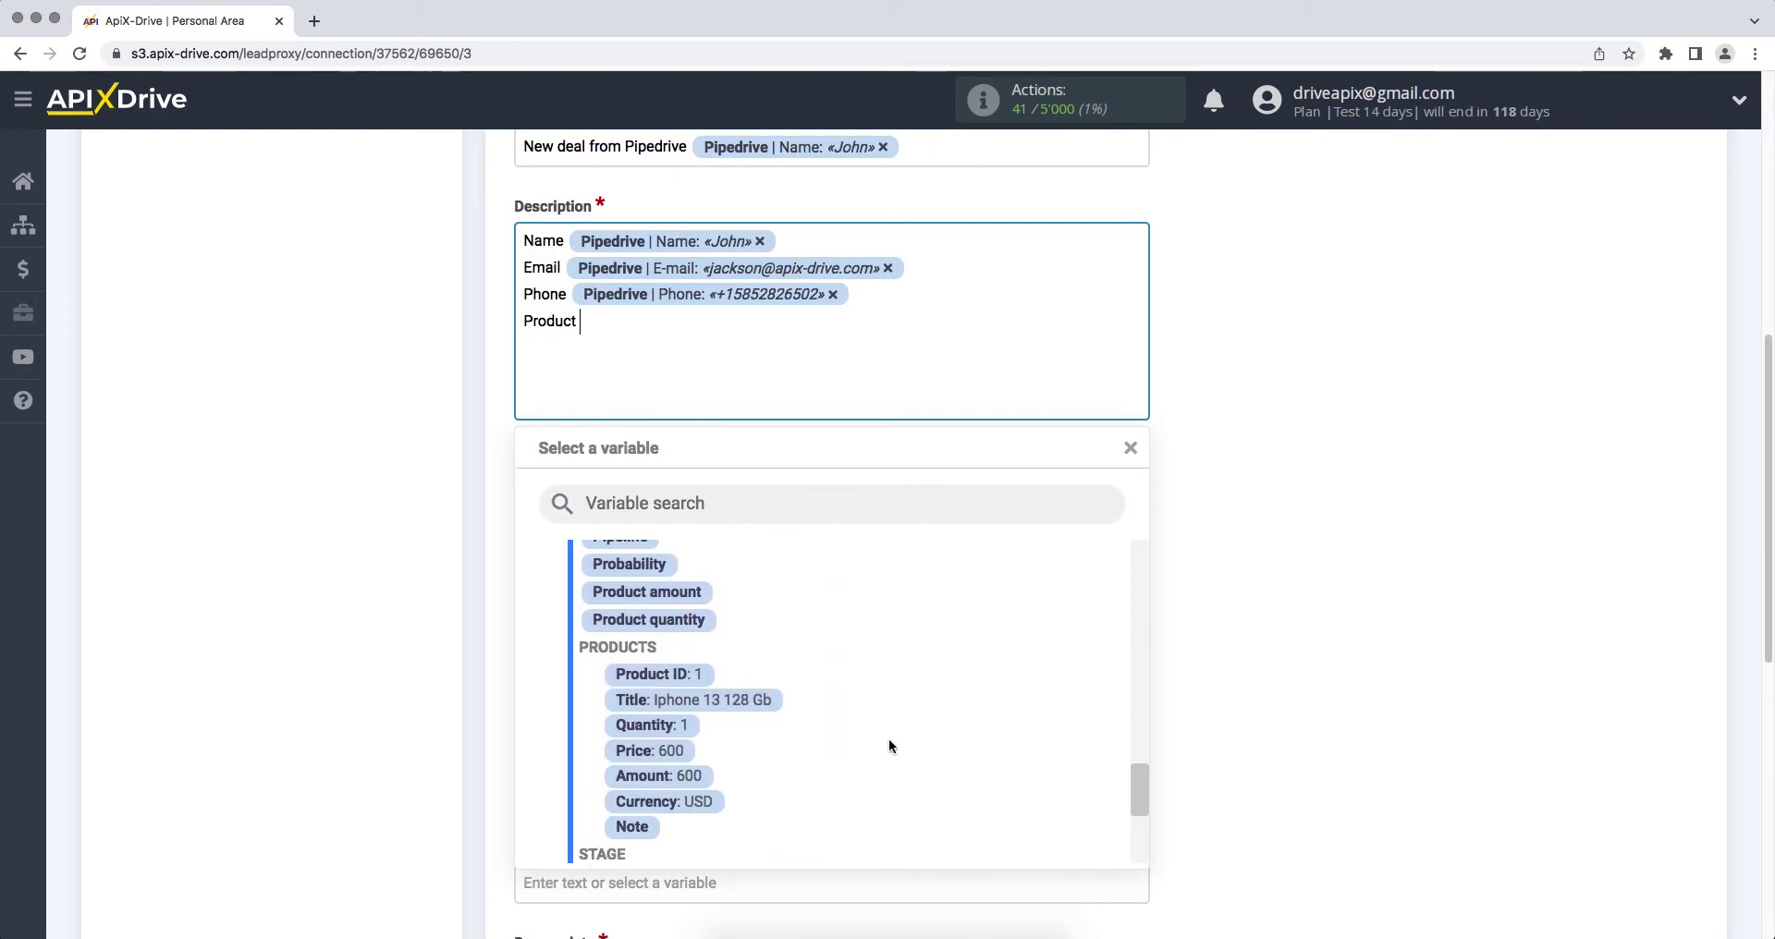
pyautogui.click(773, 713)
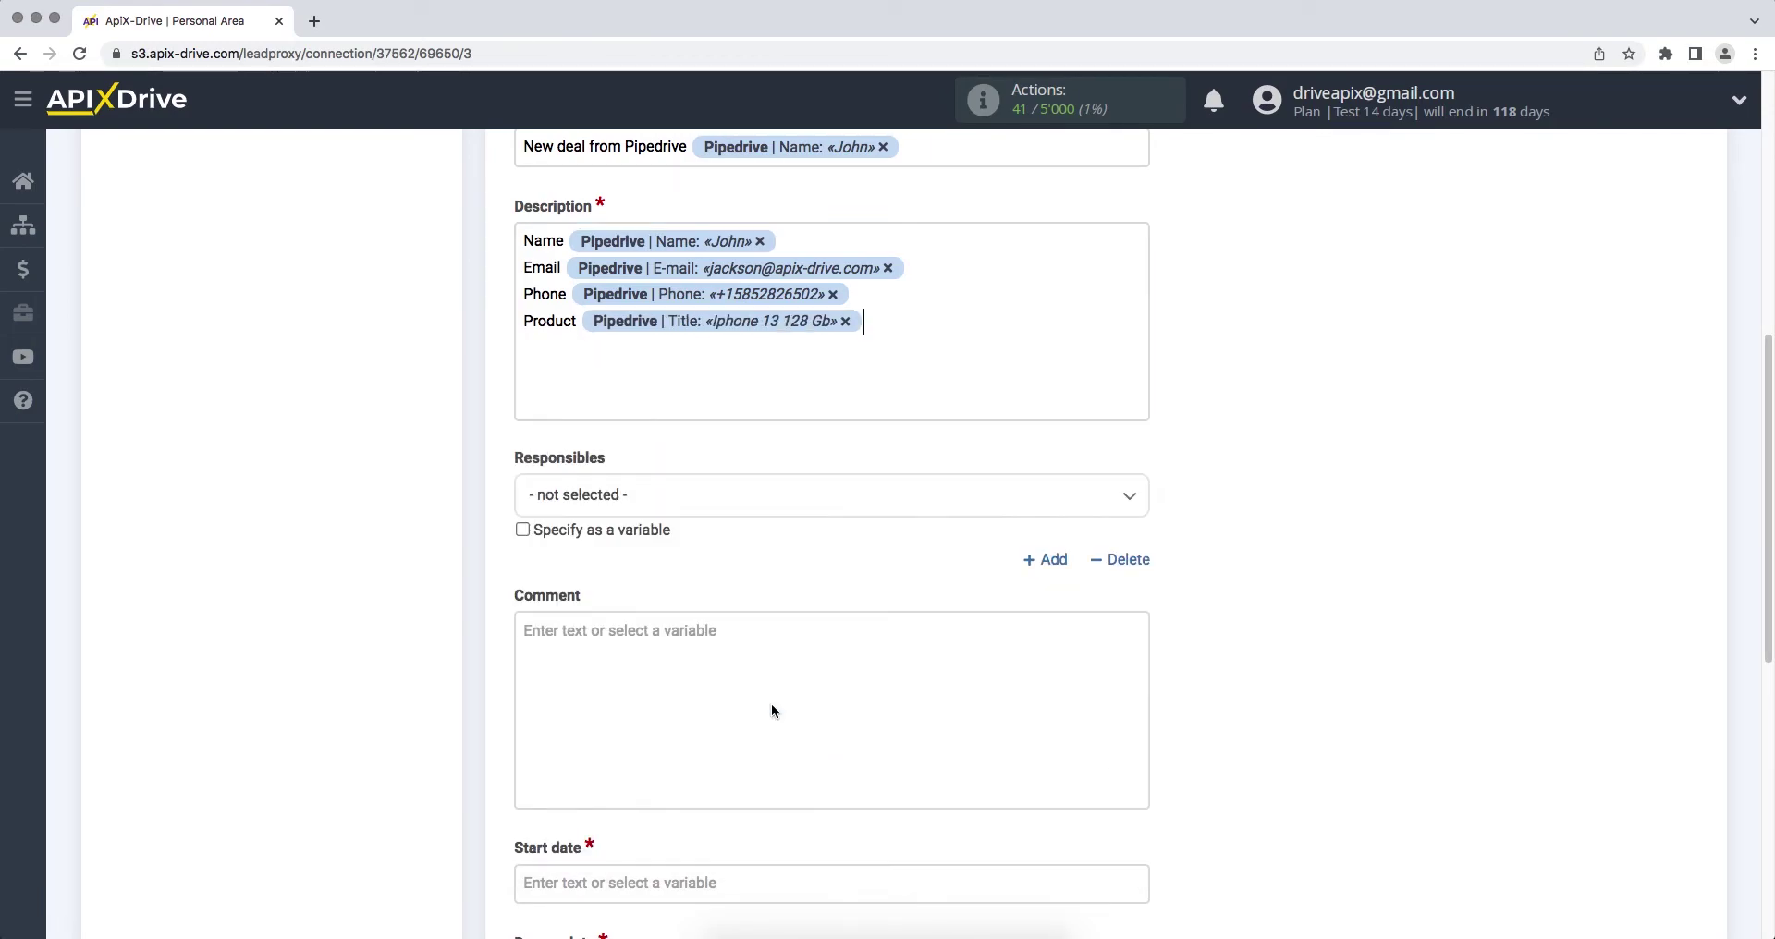
pyautogui.click(759, 495)
# Step: Assign the task to ApiX Drive and use Deal created (UTC) for both Start date and Due on date
pyautogui.click(703, 622)
pyautogui.scroll(-3, 701, 627)
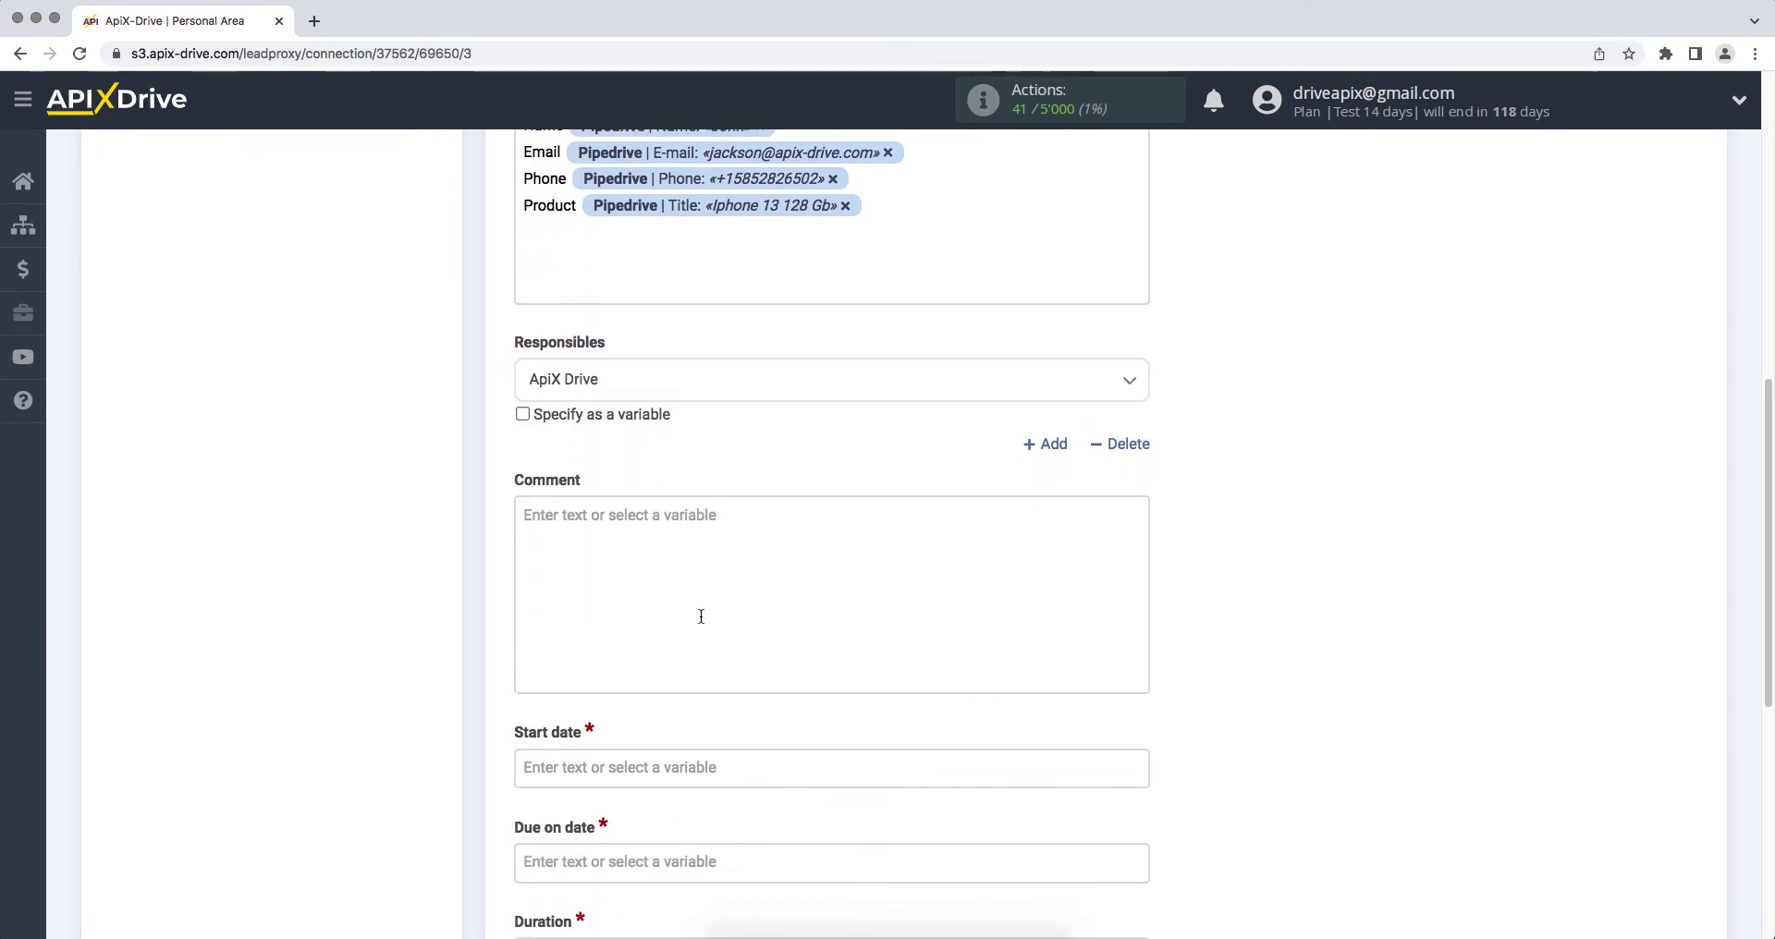
pyautogui.click(694, 680)
pyautogui.moveTo(1133, 411); pyautogui.dragTo(1135, 486)
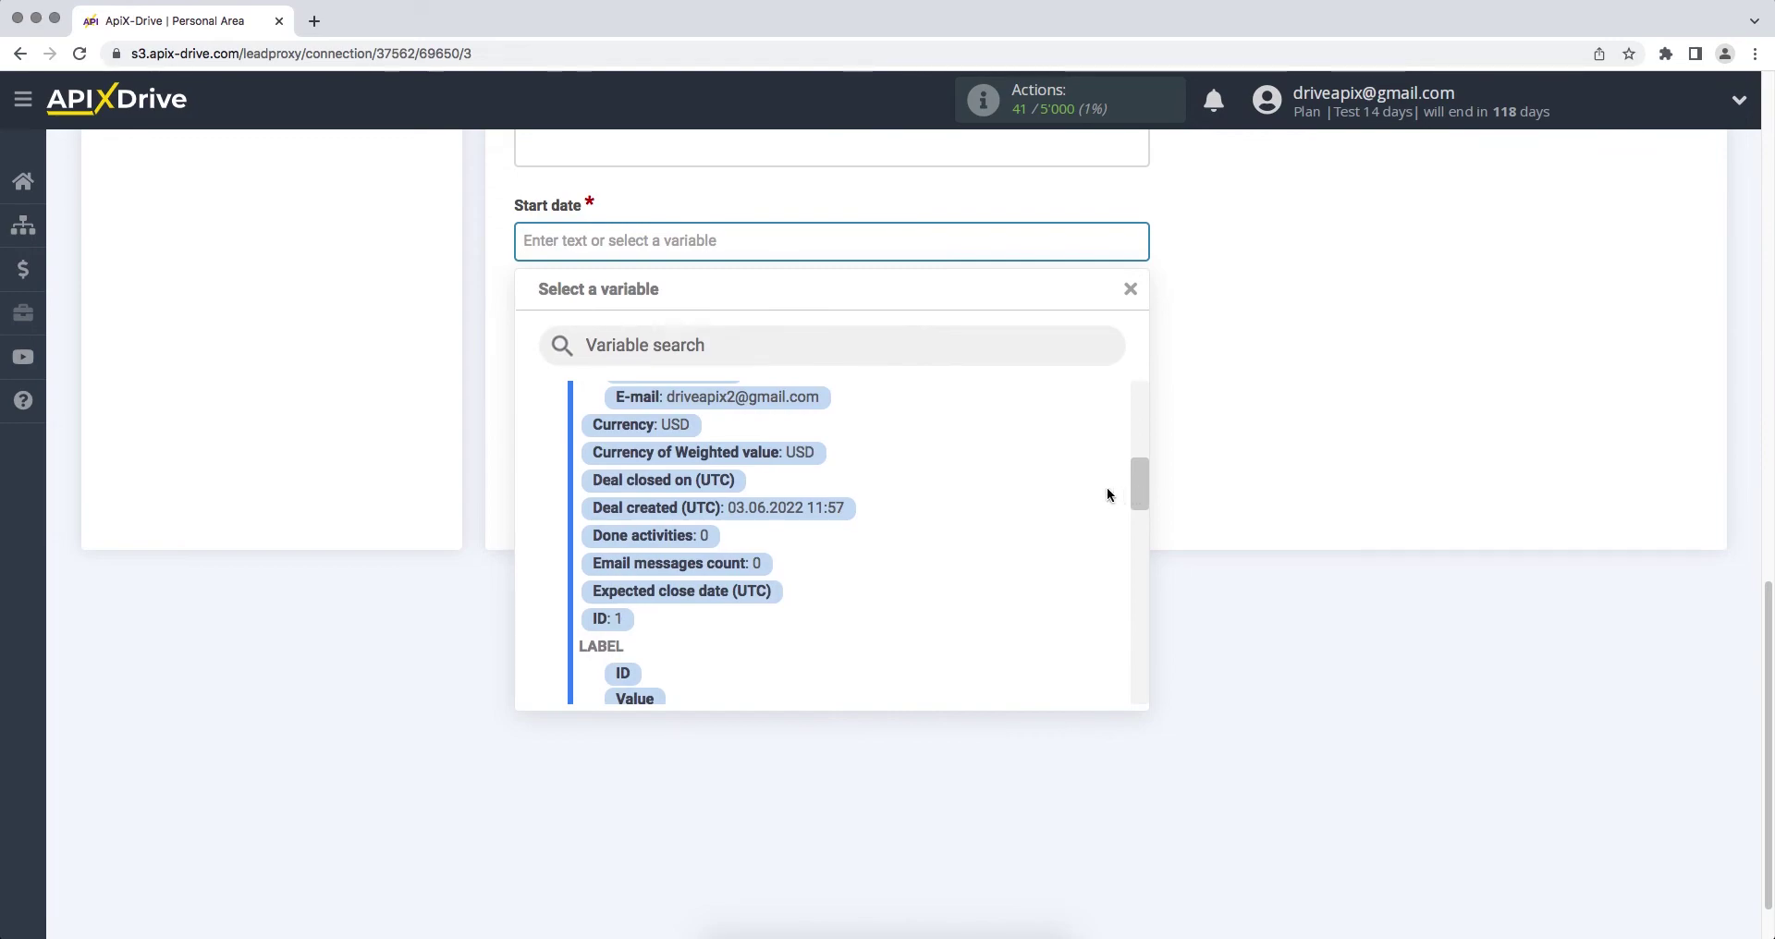
pyautogui.click(798, 508)
pyautogui.click(745, 346)
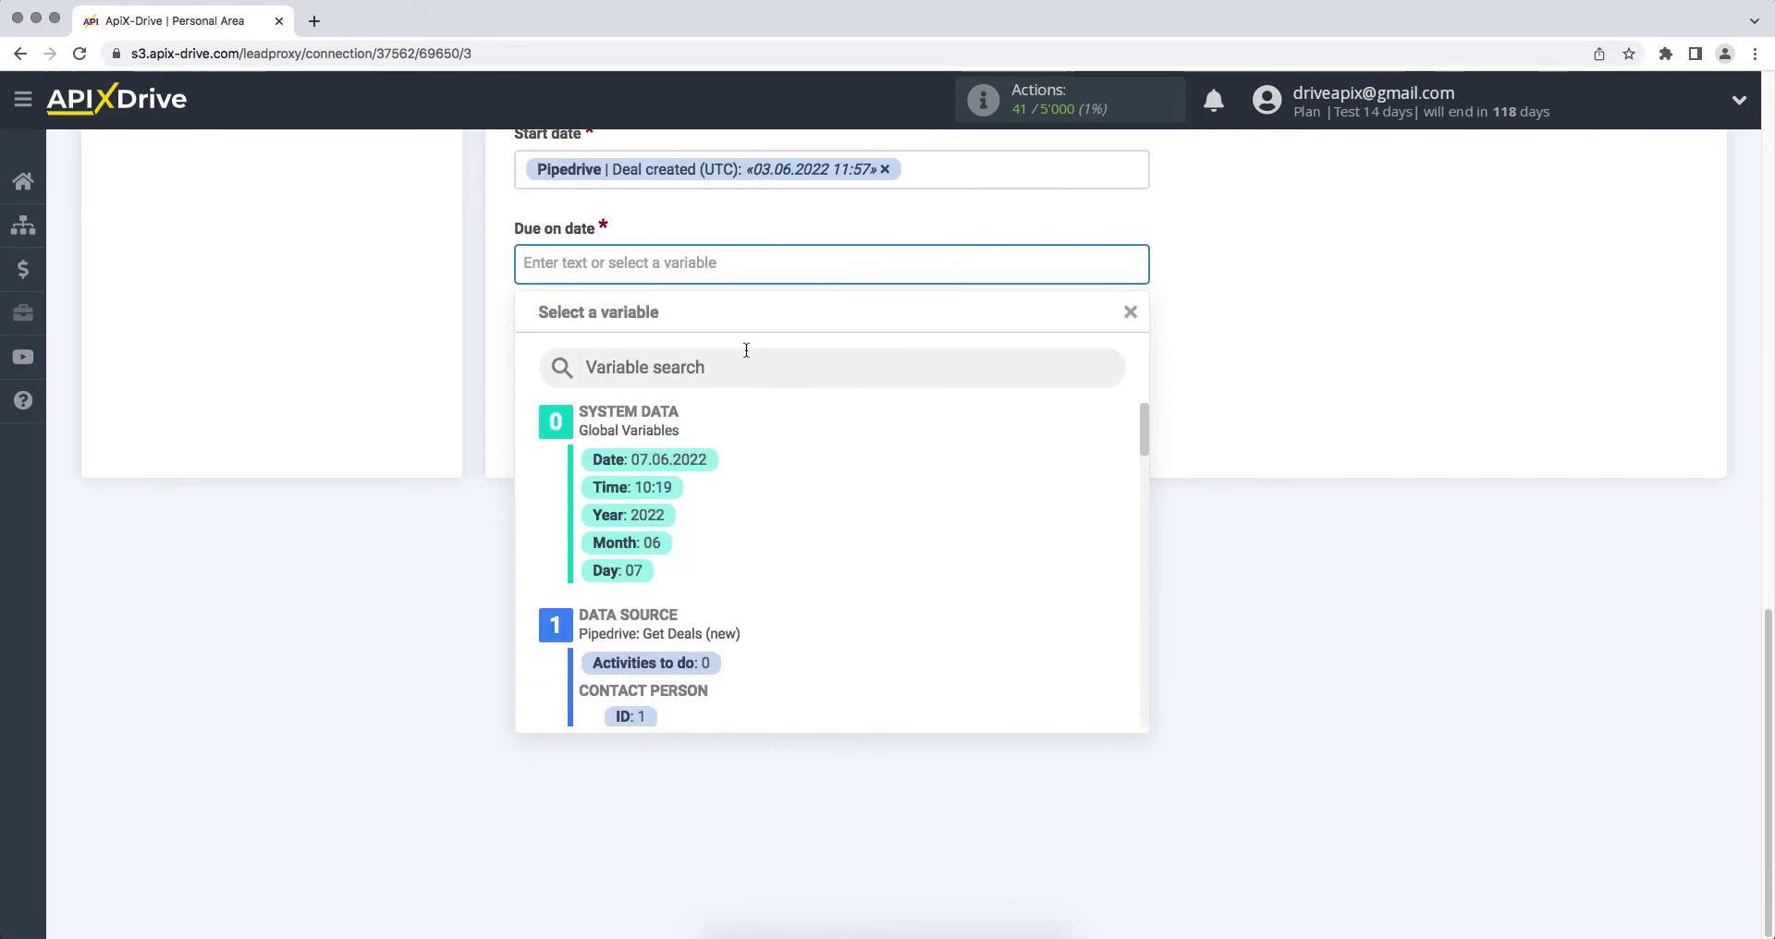
pyautogui.moveTo(1137, 448); pyautogui.dragTo(1139, 501)
pyautogui.click(773, 638)
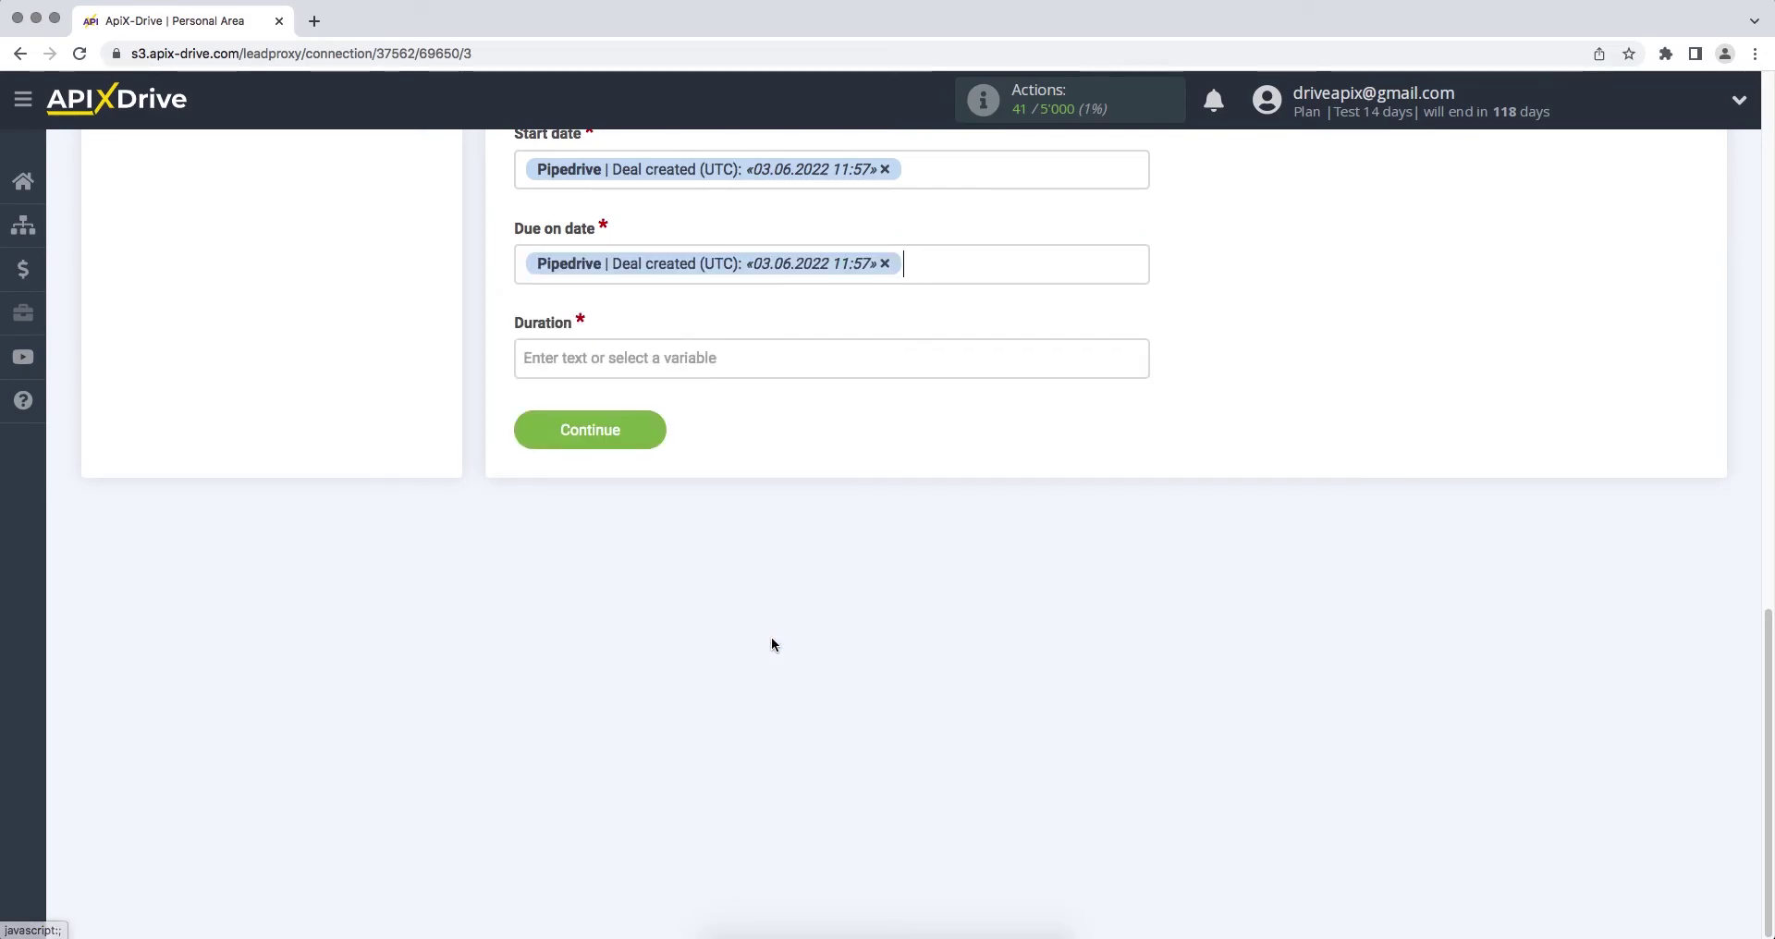
# Step: Set the task Duration to 300
pyautogui.click(699, 358)
pyautogui.write('30')
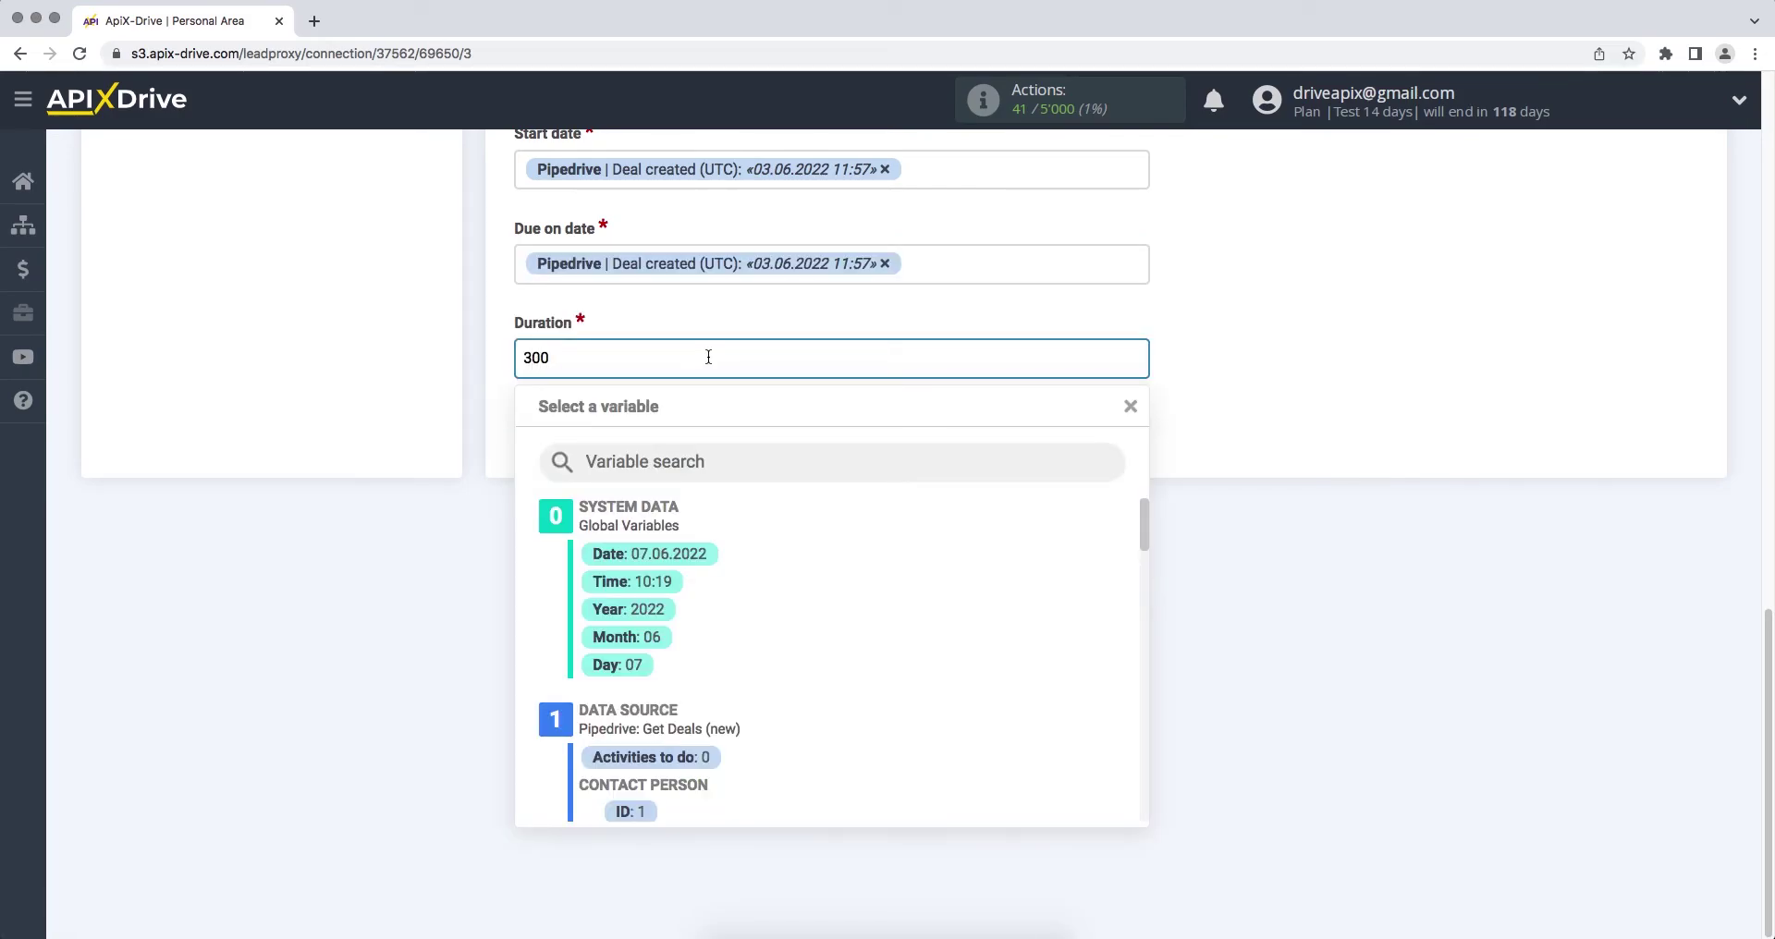
pyautogui.write('0')
pyautogui.click(1225, 459)
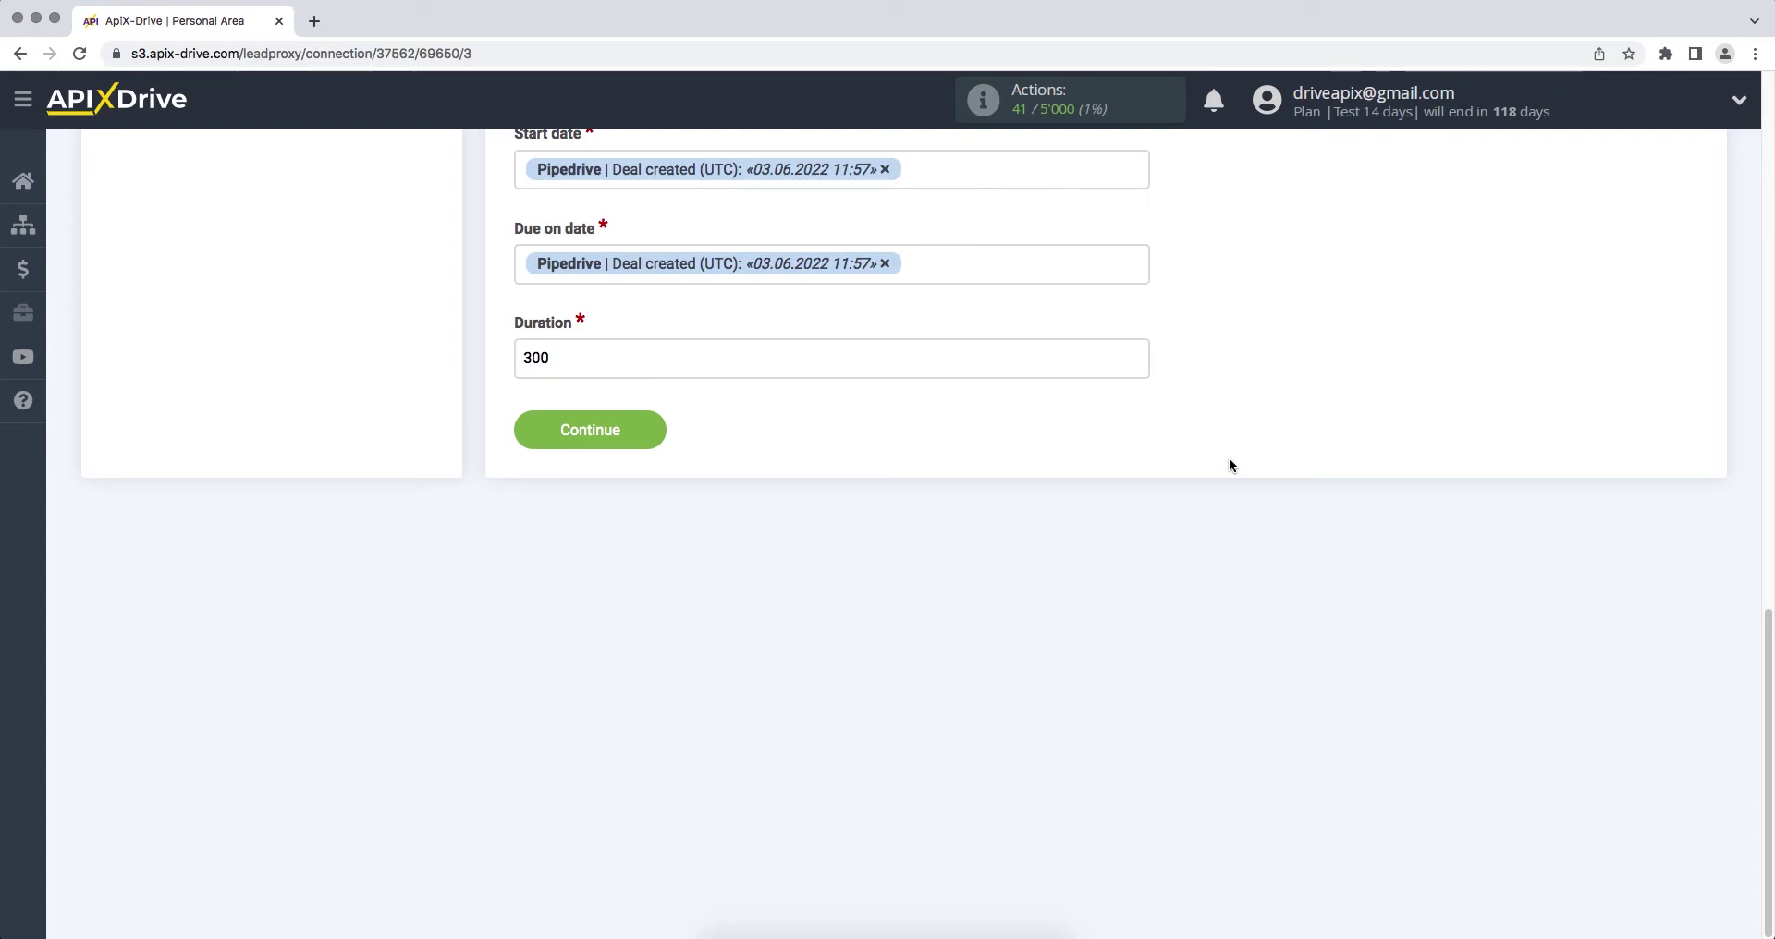
# Step: Save the task settings and send the sample Pipedrive deal to Wrike as test data
pyautogui.click(532, 442)
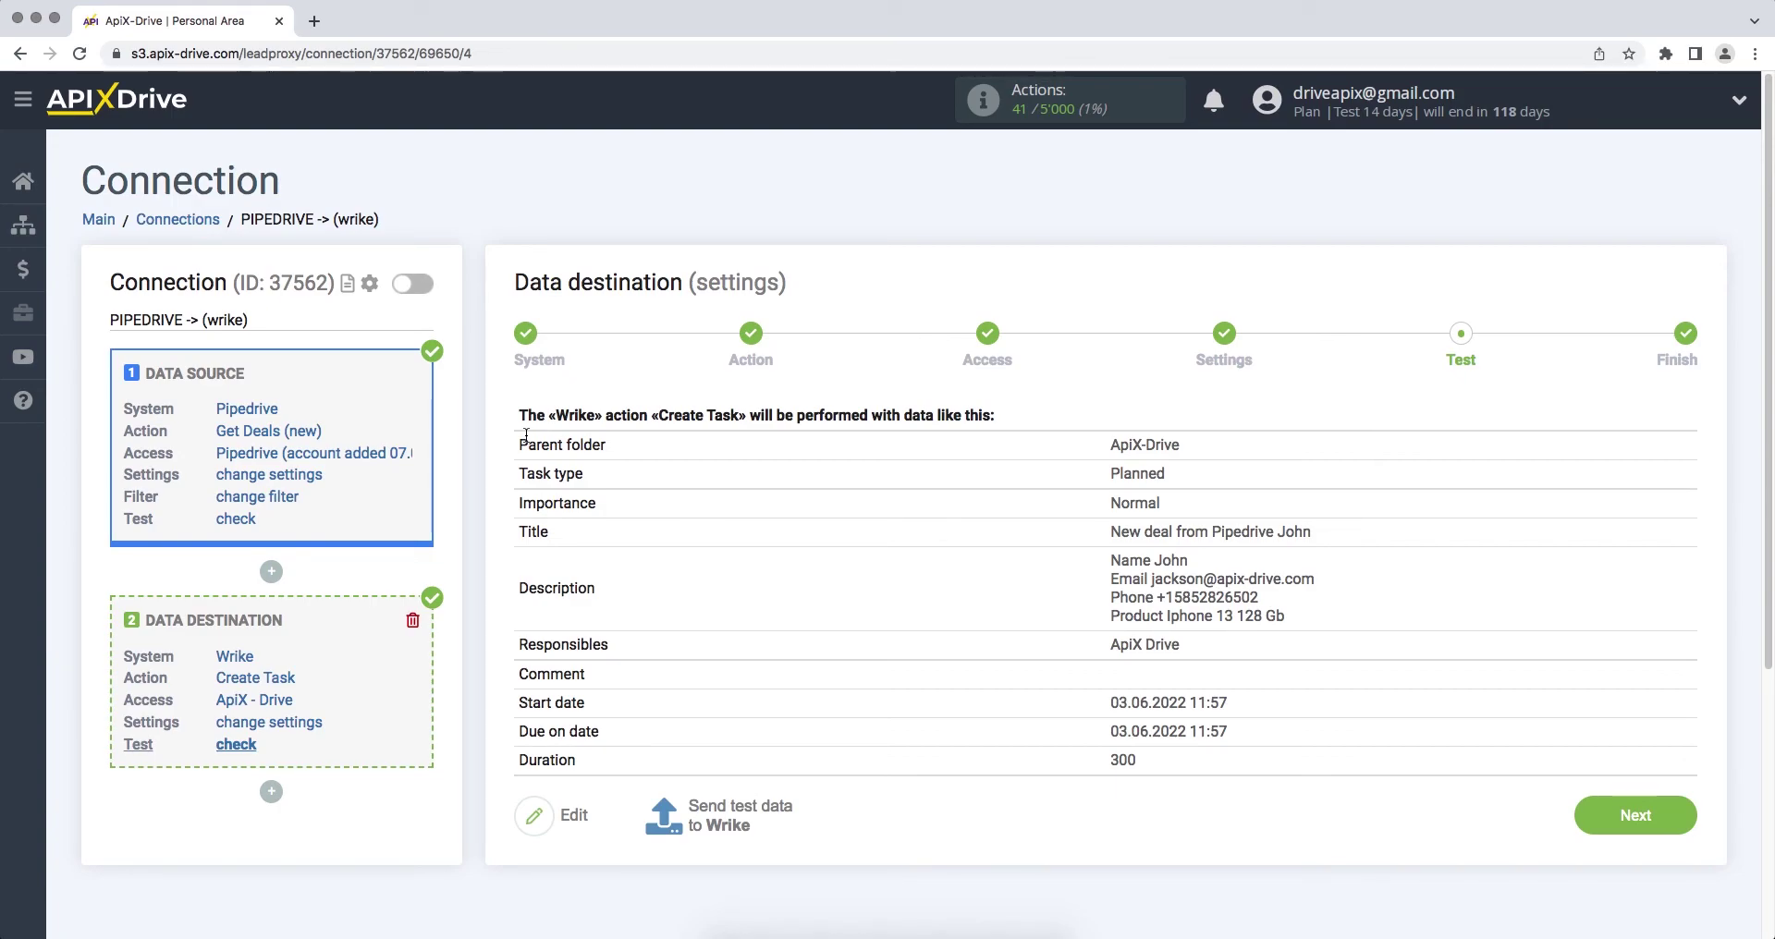
pyautogui.click(665, 816)
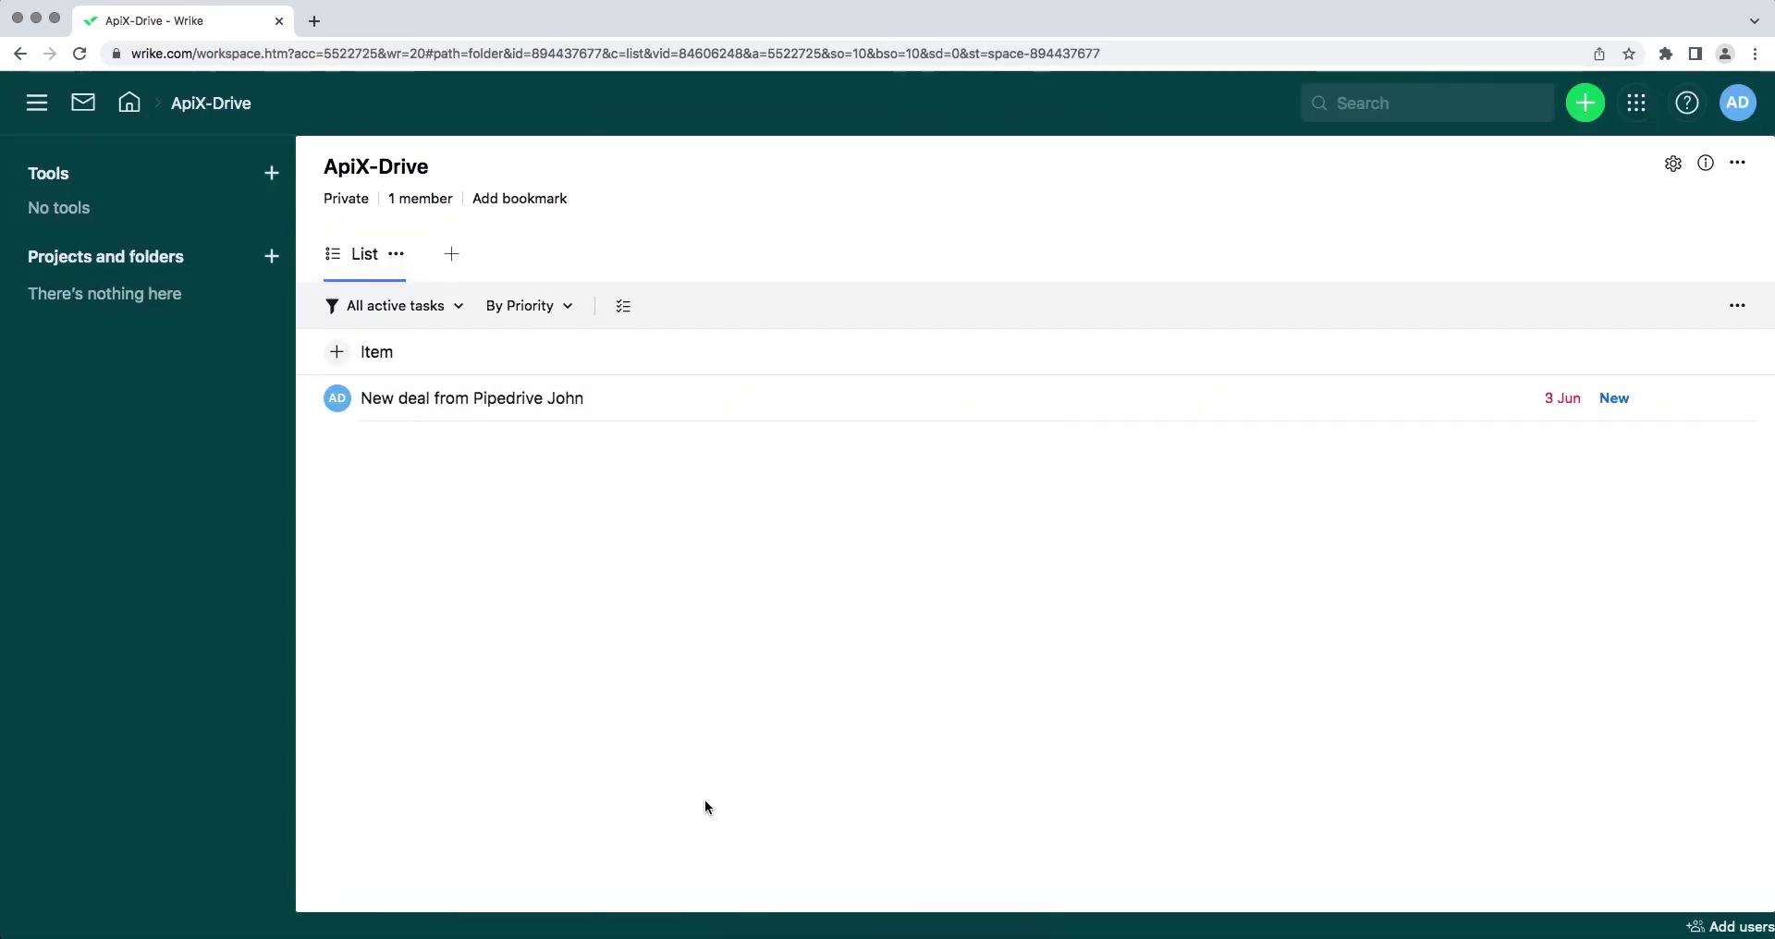
# Step: Open the 'New deal from Pipedrive' test task in Wrike to check its details
pyautogui.click(650, 396)
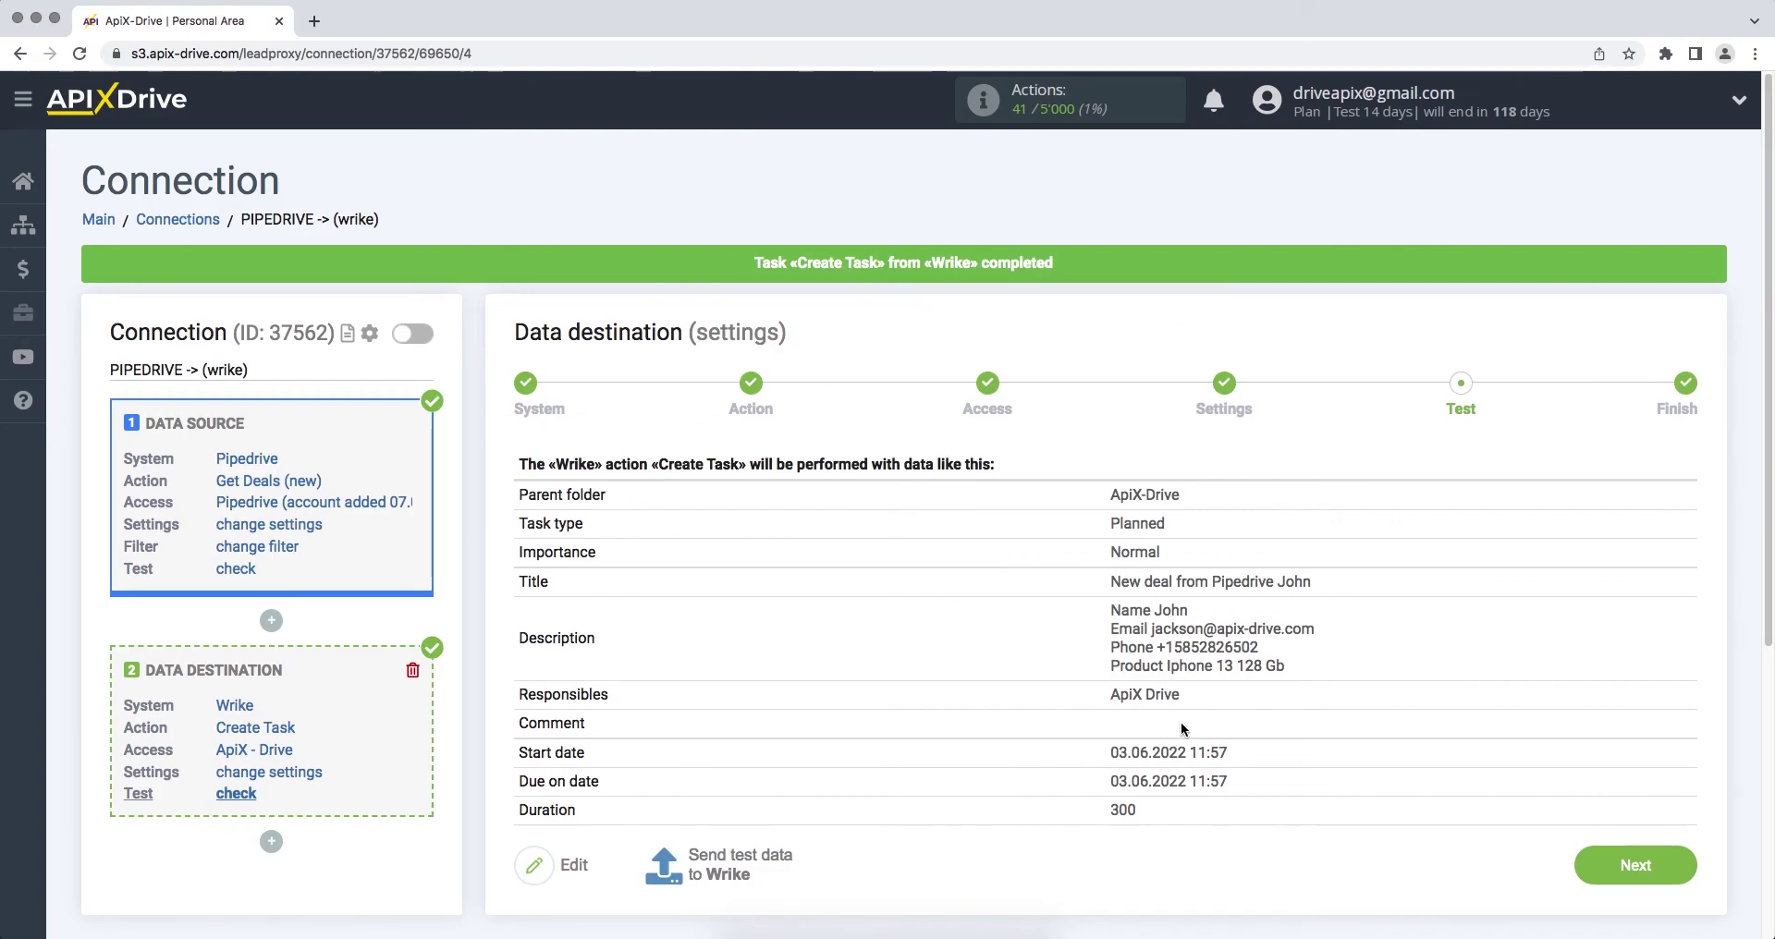
# Step: Continue past the Test step to the Finish step
pyautogui.click(1591, 864)
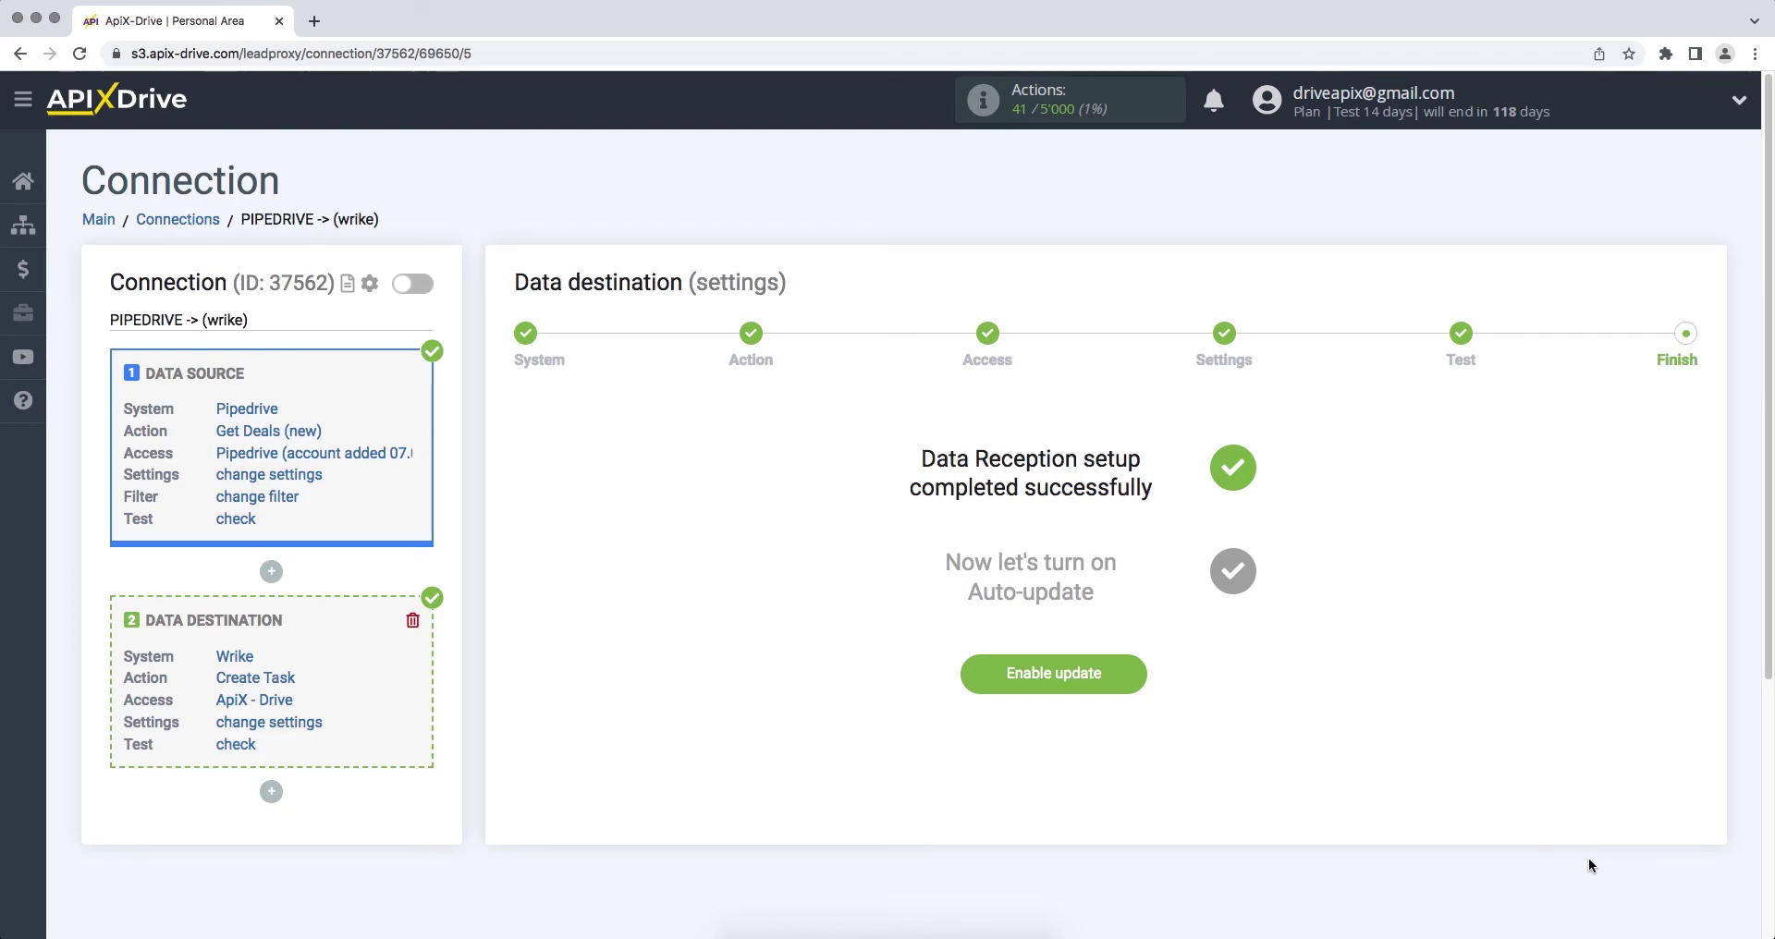
# Step: Enable auto-update for the Pipedrive-to-Wrike connection and save a 5 minutes update interval
pyautogui.click(973, 681)
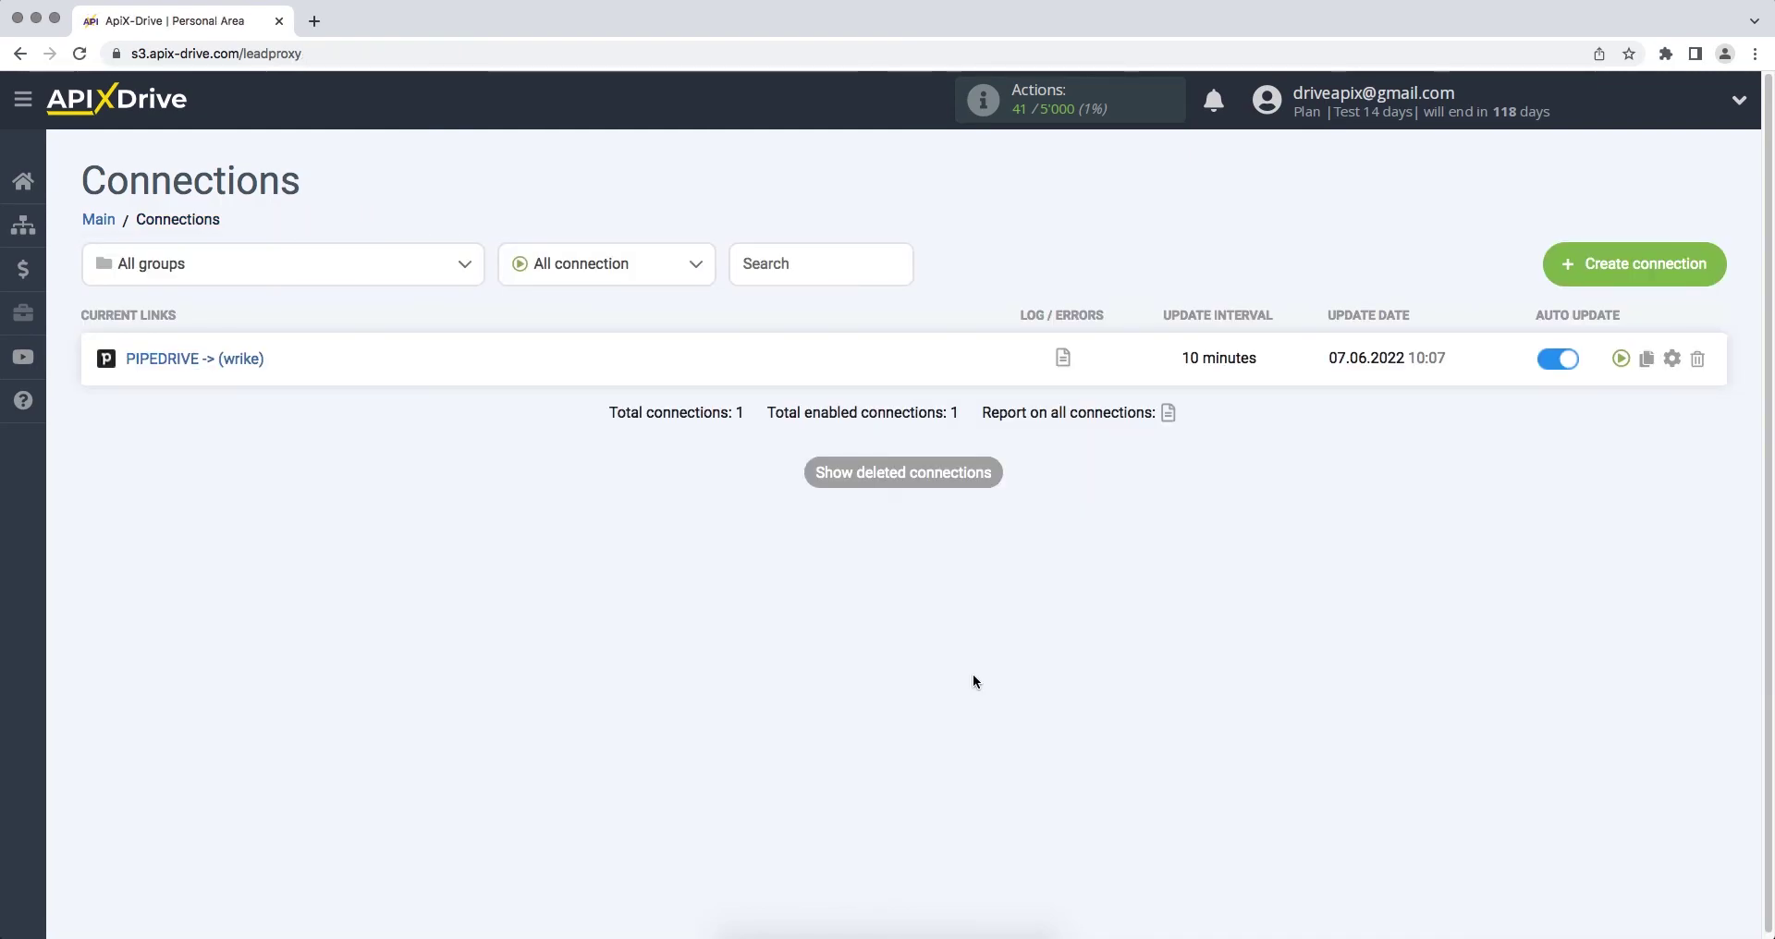
pyautogui.click(1671, 361)
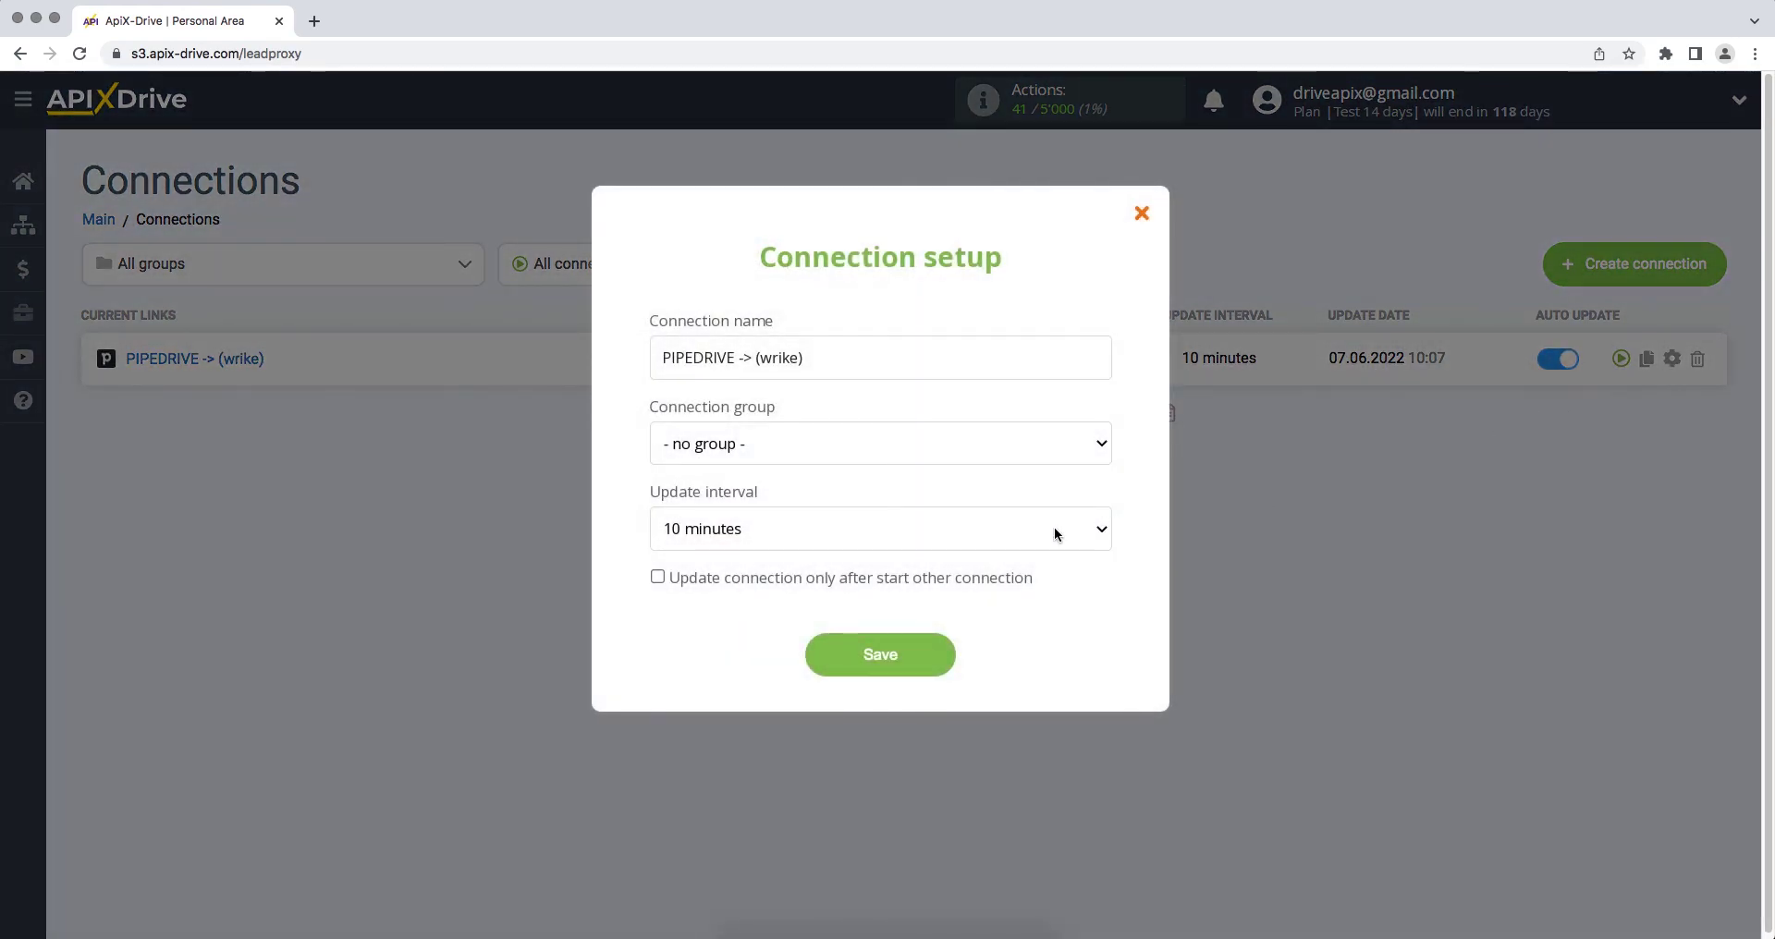
pyautogui.click(1054, 521)
pyautogui.click(1052, 503)
pyautogui.click(821, 654)
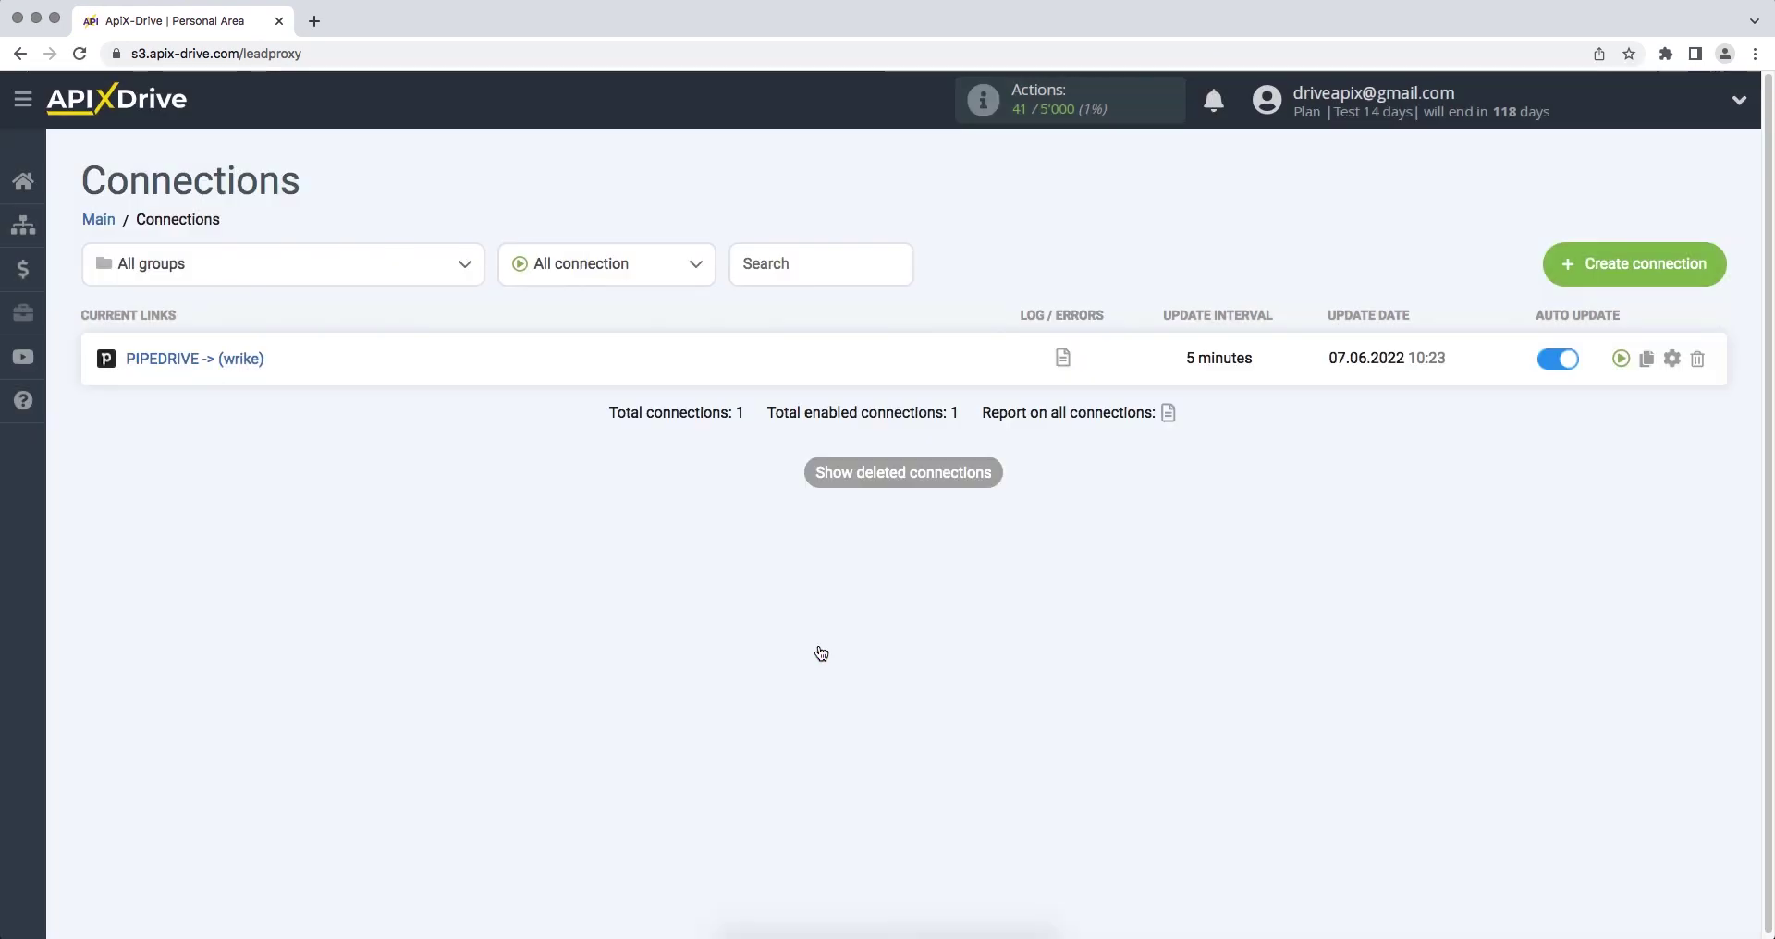